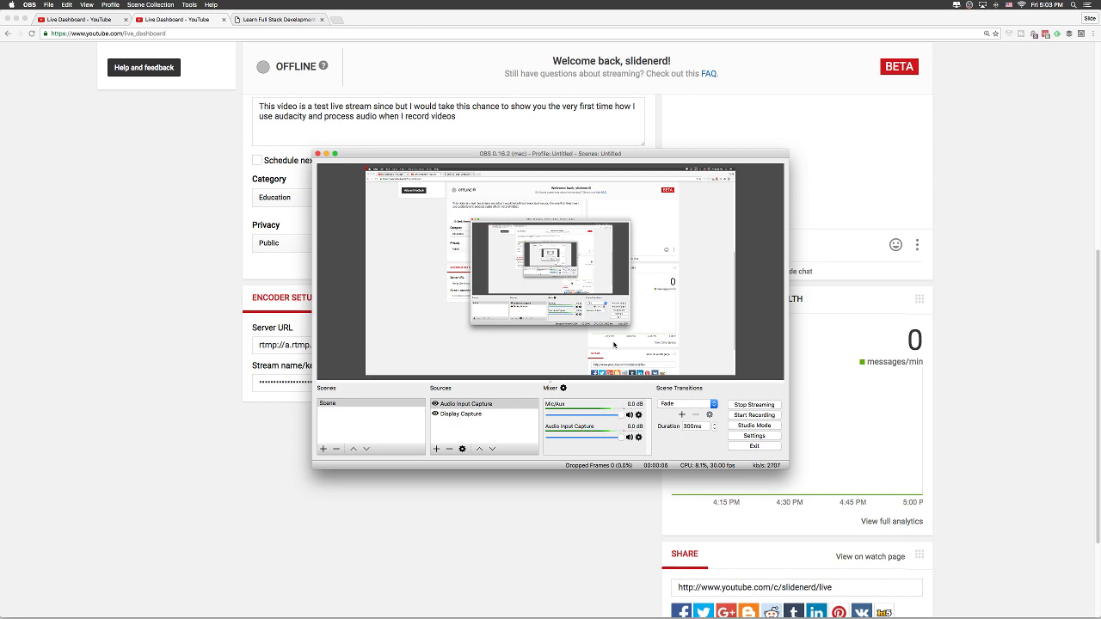
Step: Minimize the OBS window and bring the stream status on the YouTube live dashboard into view
click(326, 153)
click(200, 208)
scroll(264, 229, up, 10)
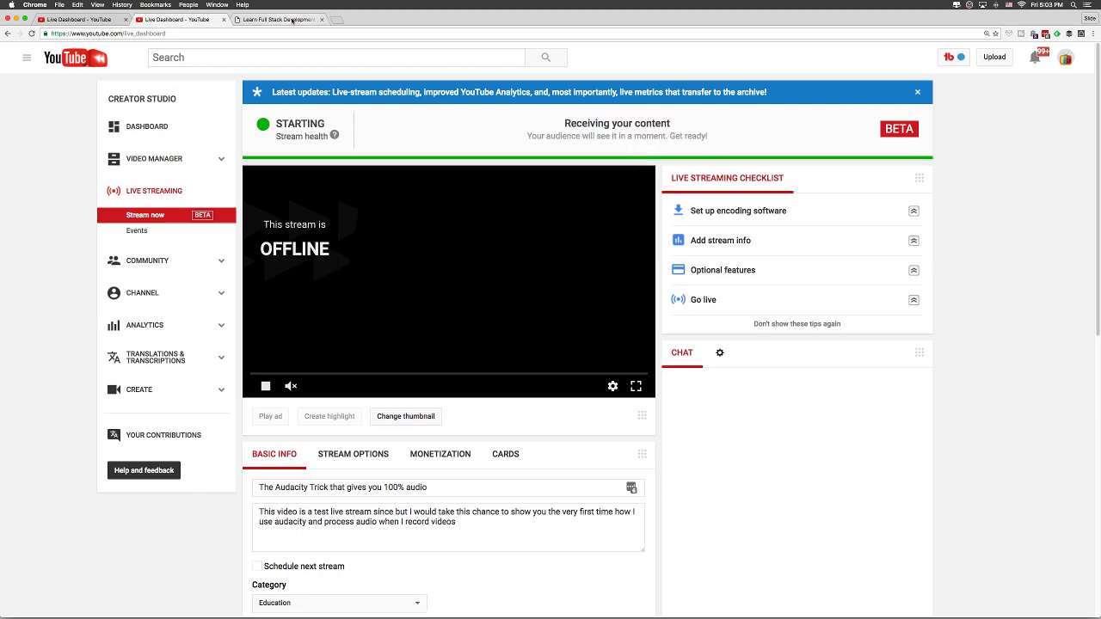
Step: Open a new browser tab, look over the Coursetro home page, and return to the YouTube live dashboard
key(super+t)
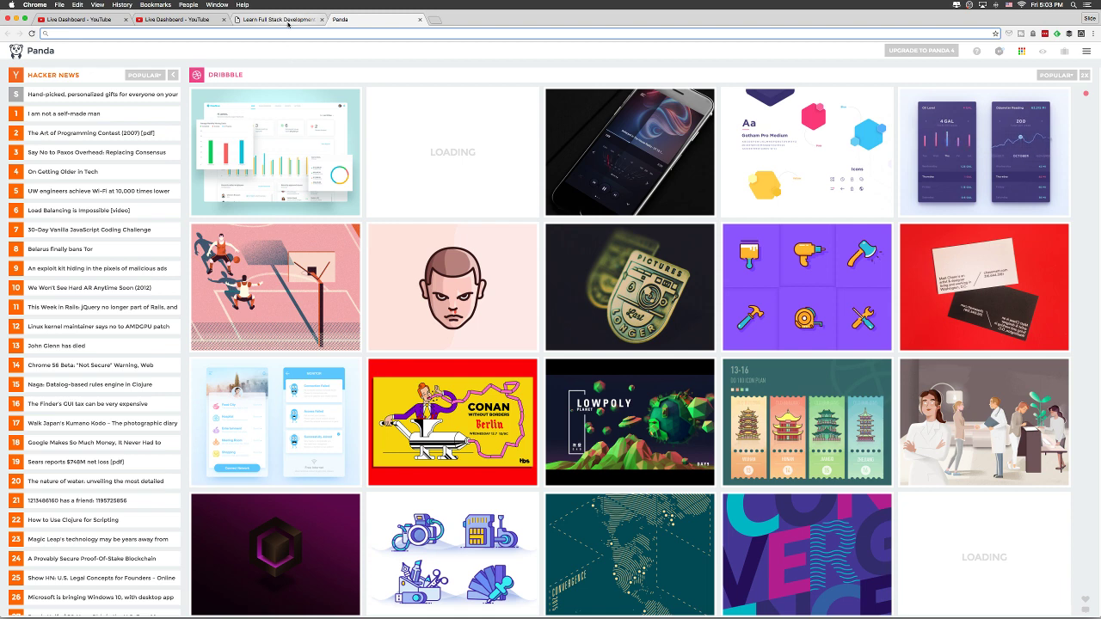
click(277, 19)
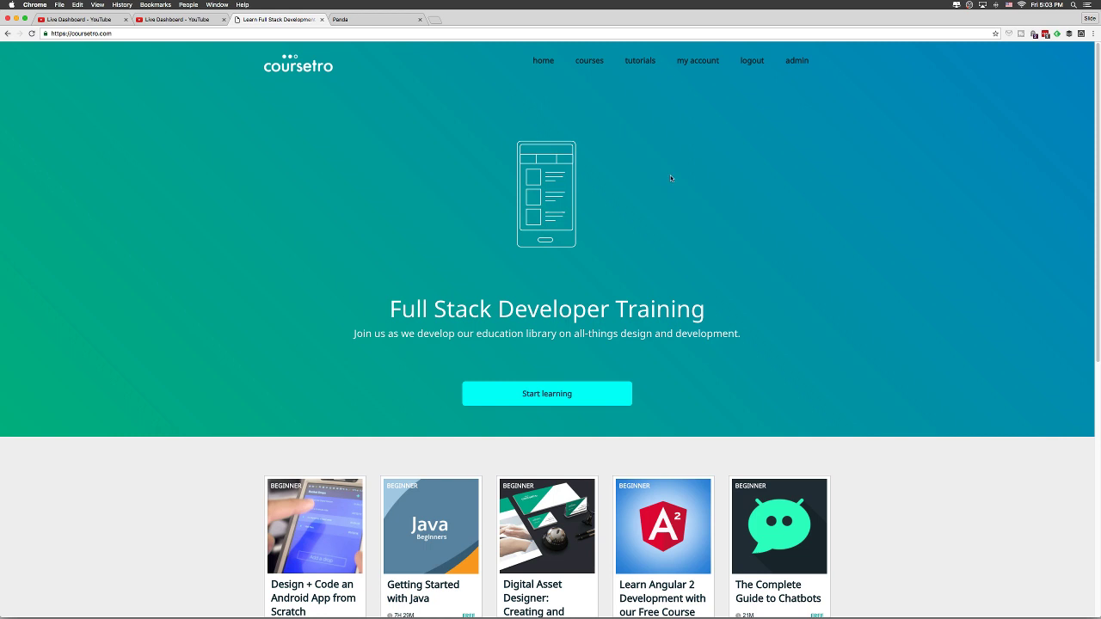
scroll(670, 177, down, 3)
scroll(671, 177, up, 3)
click(182, 19)
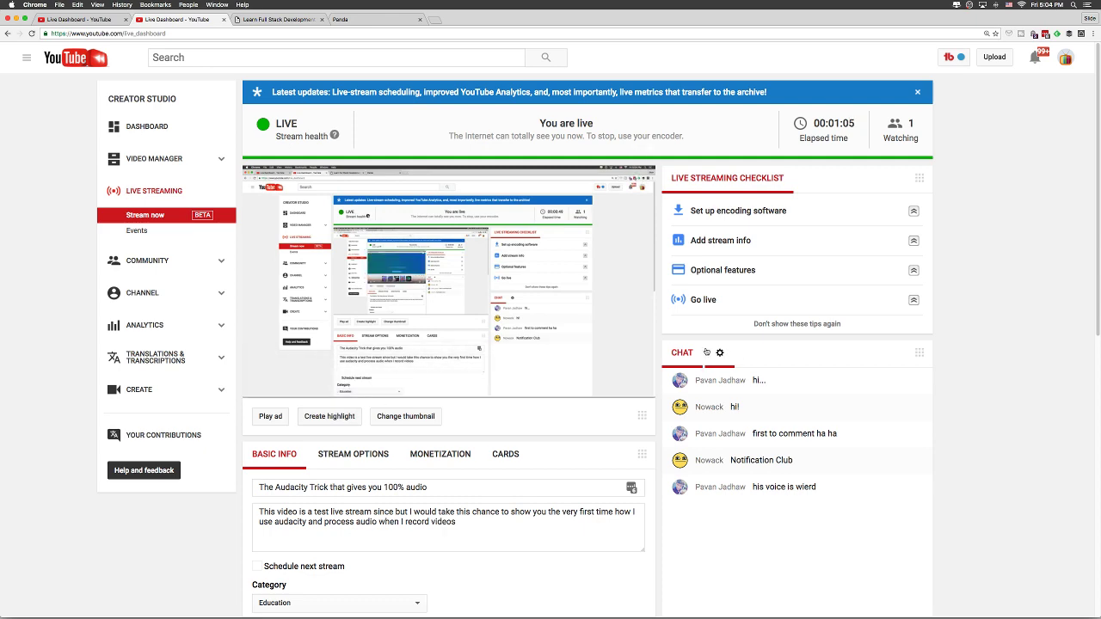
Step: Launch ScreenFlow and make a test recording of about 27 seconds, capturing the desktop and the Yeti Stereo Microphone
mouse_move(559, 602)
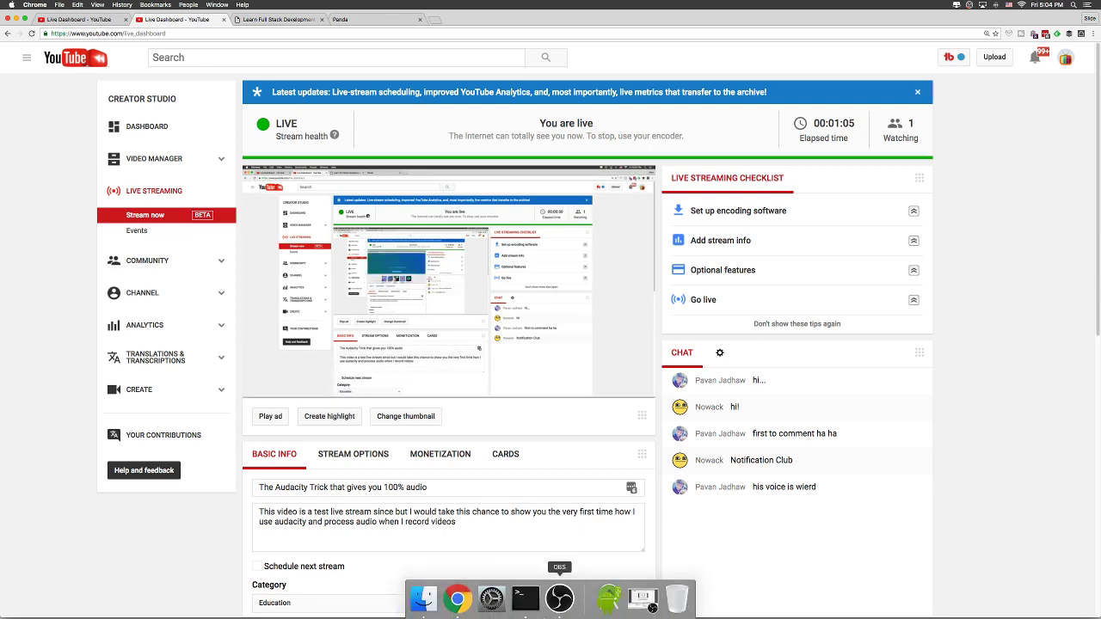
click(602, 602)
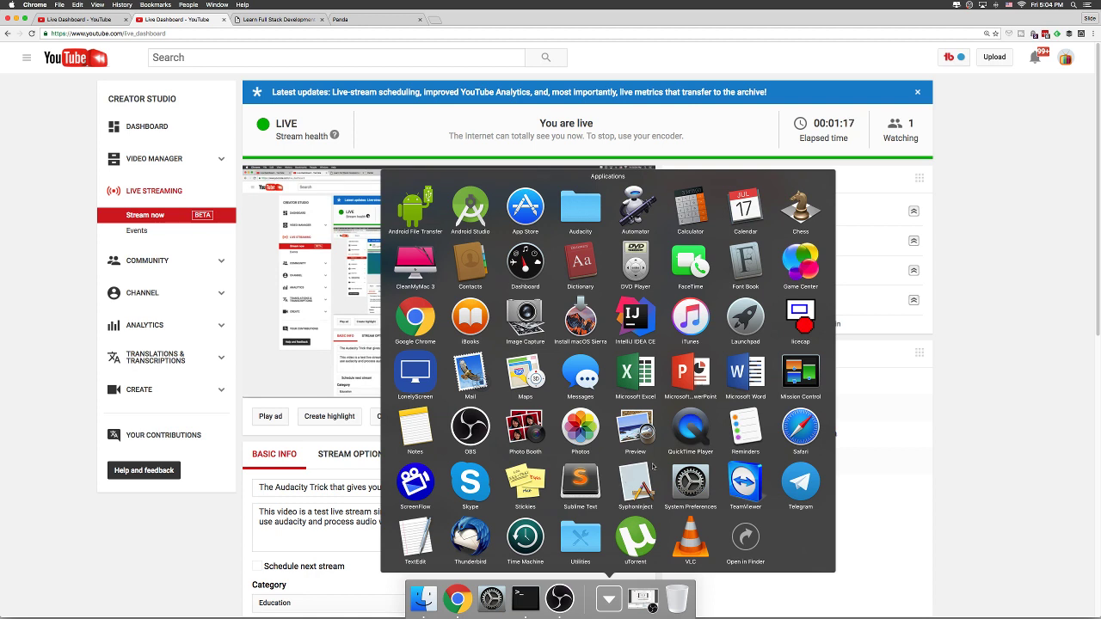
click(499, 340)
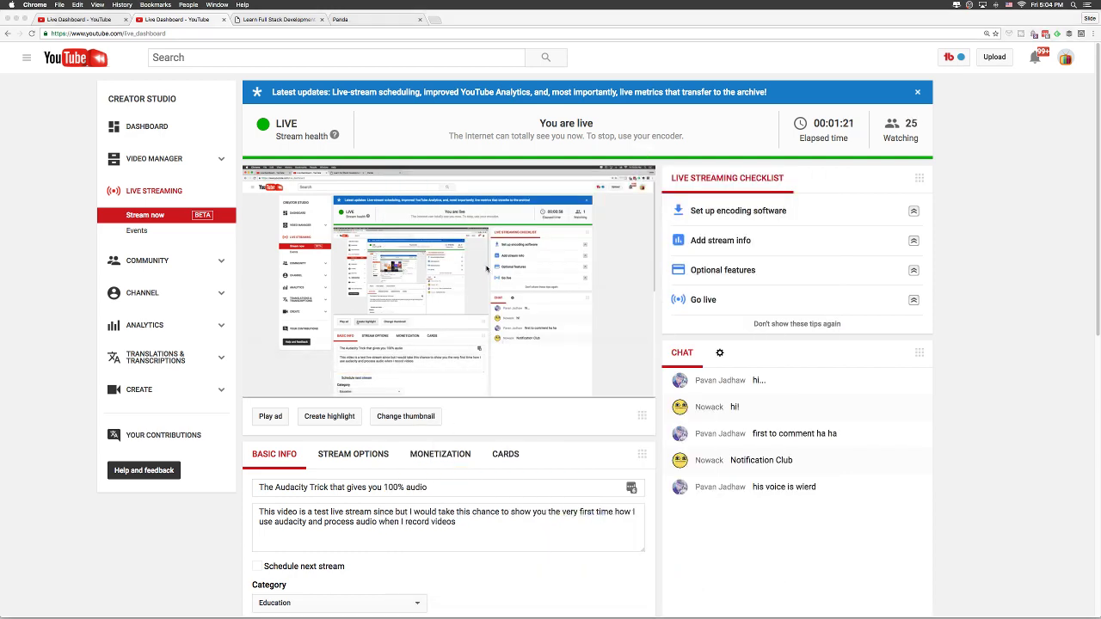
key(super+shift+2)
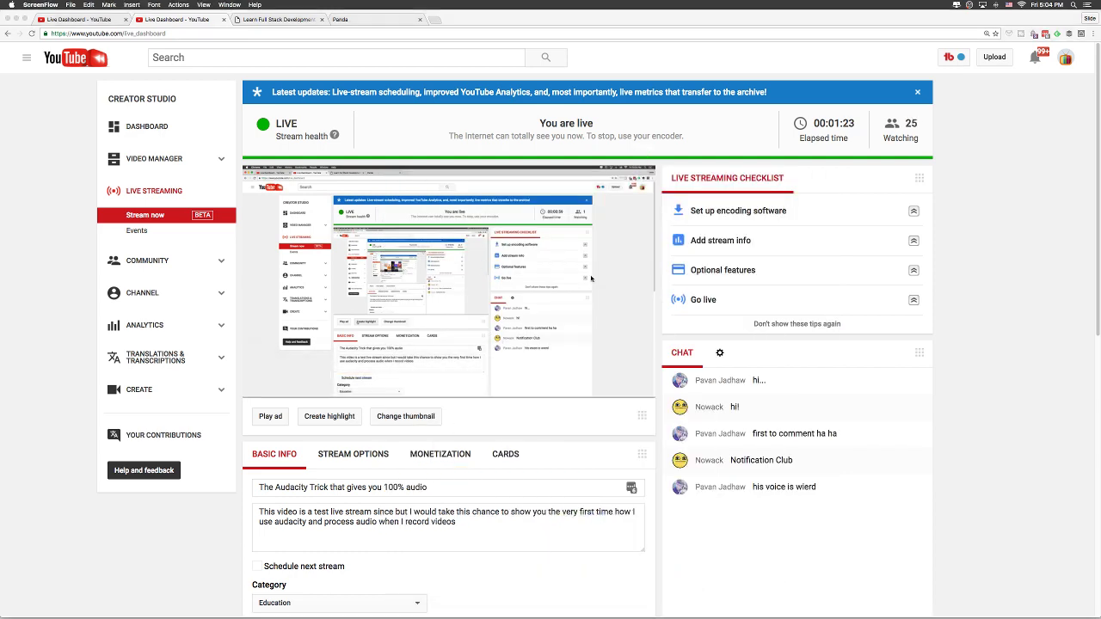
click(578, 602)
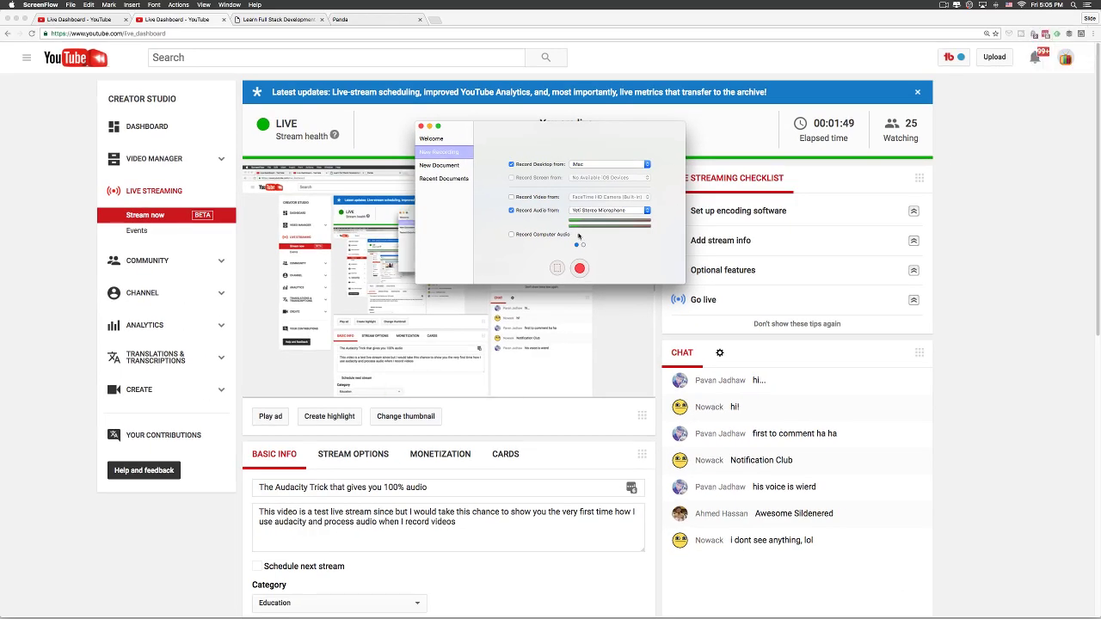
click(579, 268)
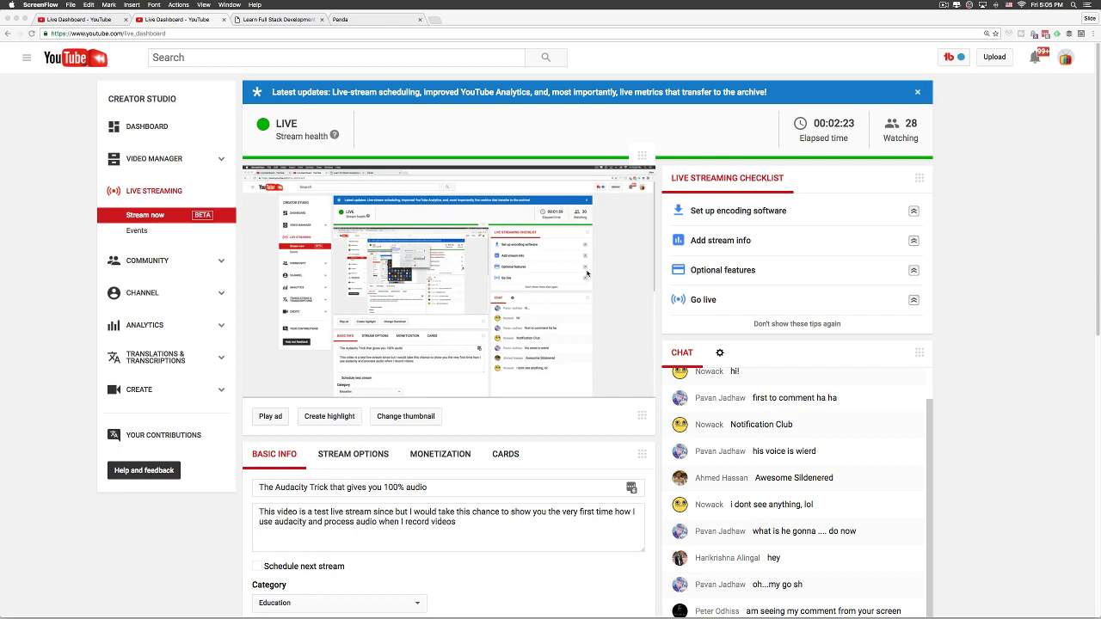
key(super+alt)
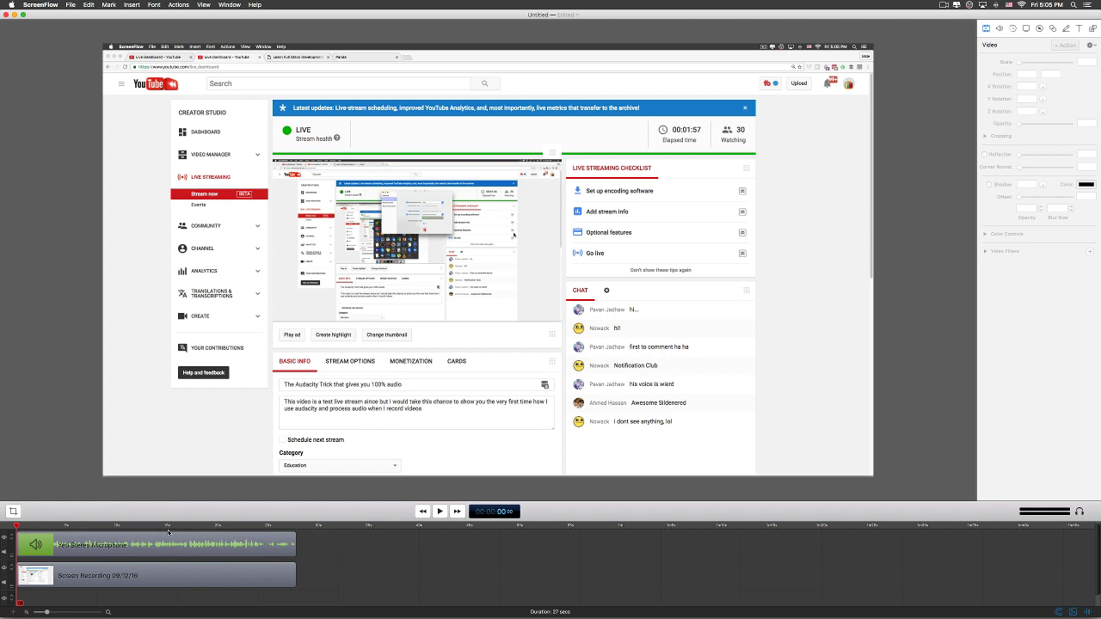
Step: Play back the start of the test recording with the timeline enlarged, pausing at about 9 seconds
key(space)
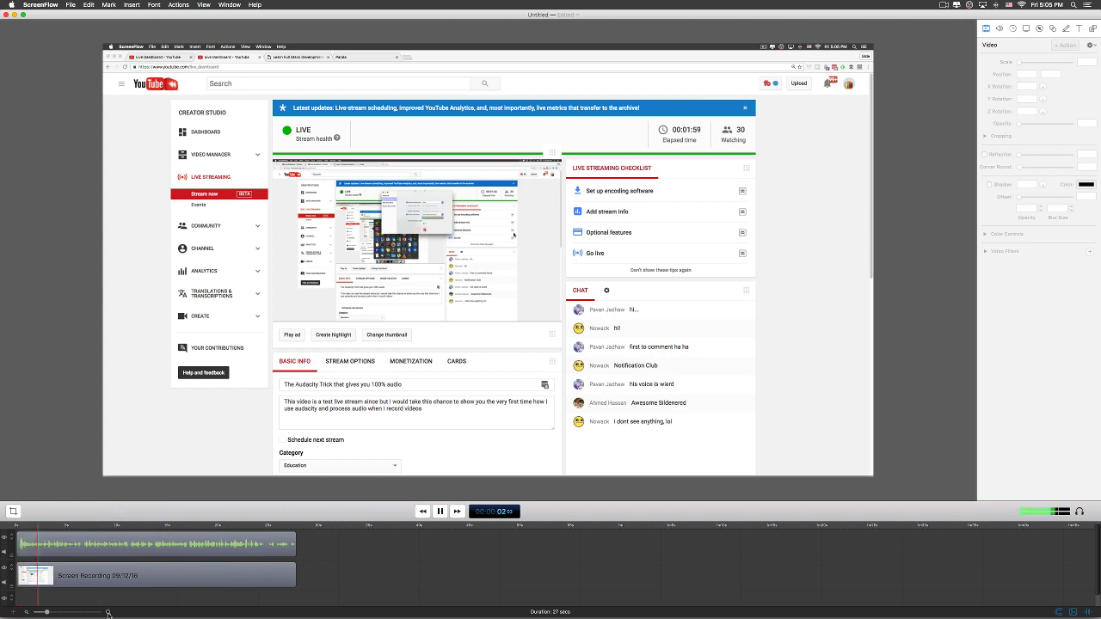
click(109, 614)
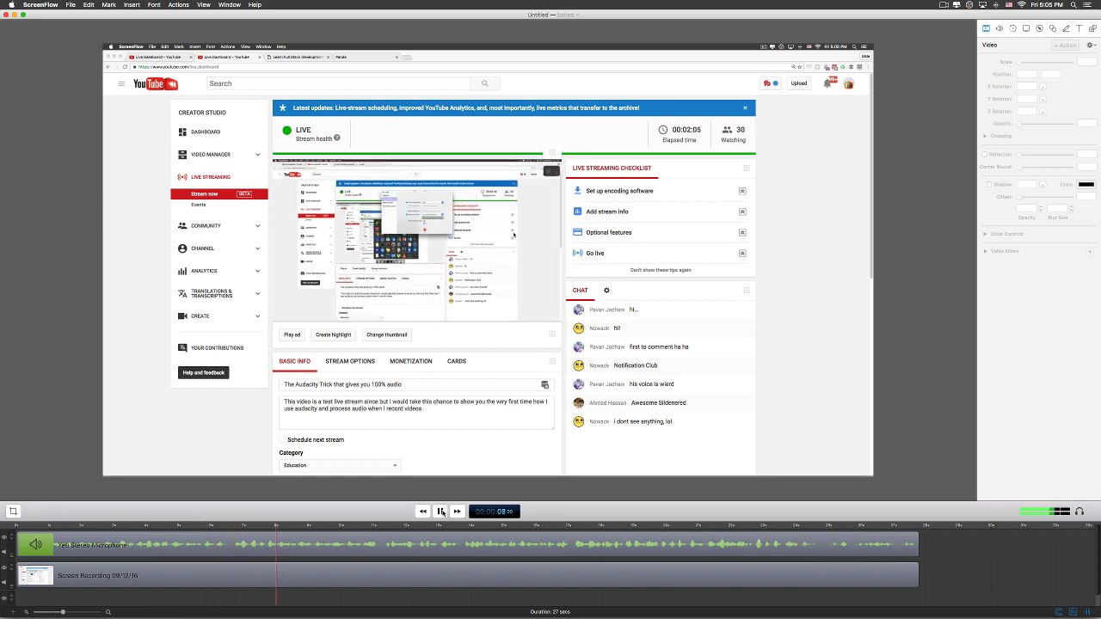
click(442, 511)
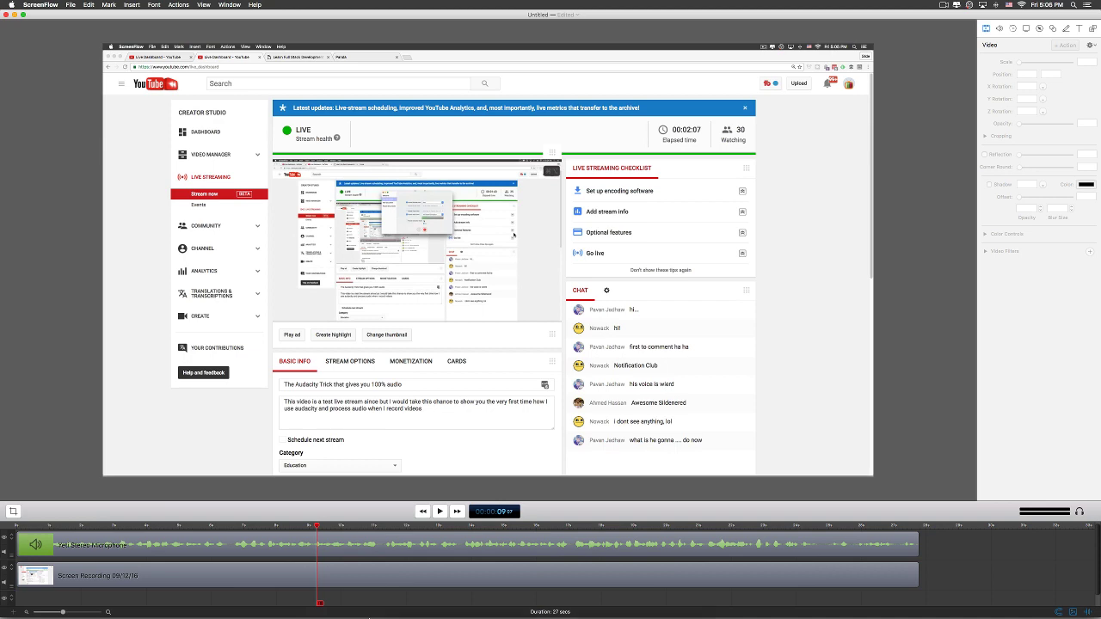
Step: Switch to Chrome and read the viewers' live chat messages on the YouTube live dashboard
click(439, 597)
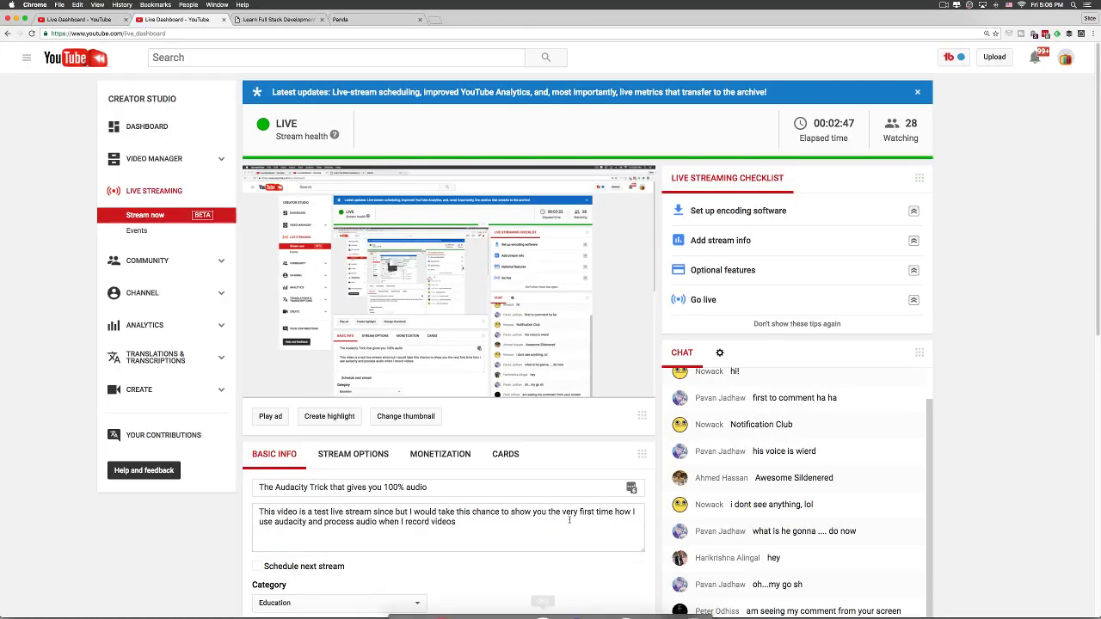
mouse_move(580, 325)
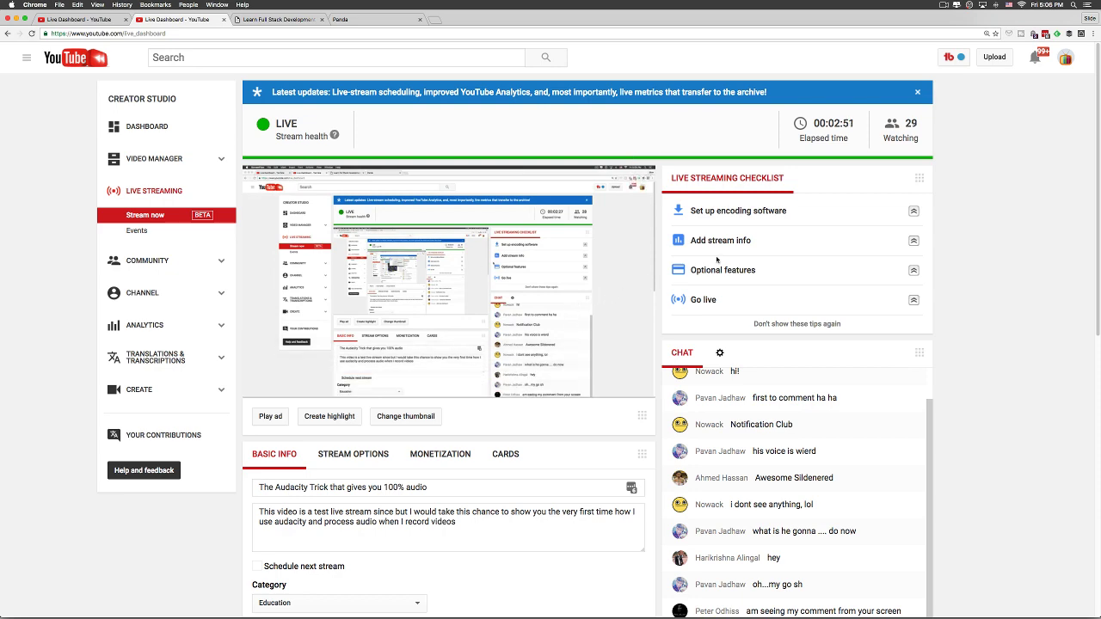
scroll(715, 260, down, 5)
scroll(715, 260, up, 5)
scroll(775, 303, down, 2)
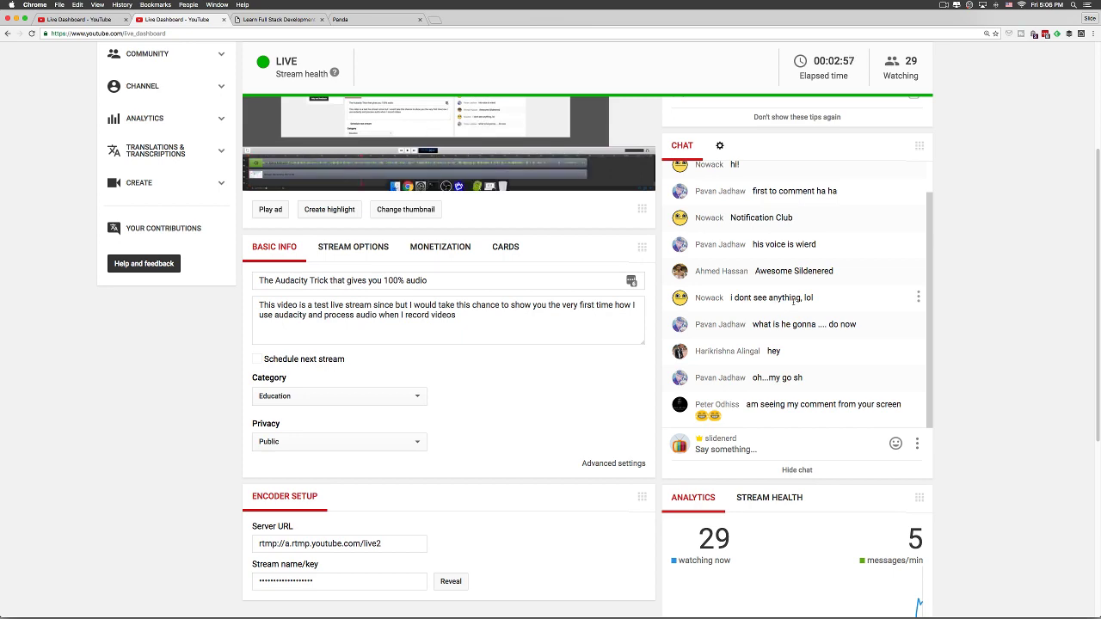
scroll(787, 300, down, 2)
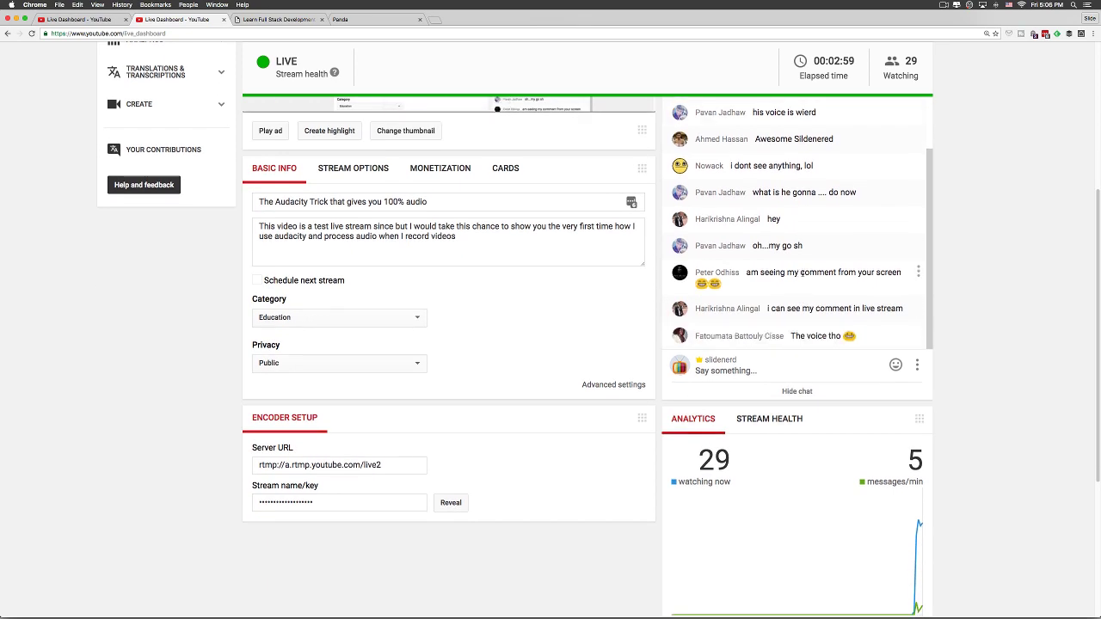
scroll(798, 298, up, 1)
scroll(798, 298, down, 3)
scroll(992, 302, up, 3)
scroll(992, 302, up, 5)
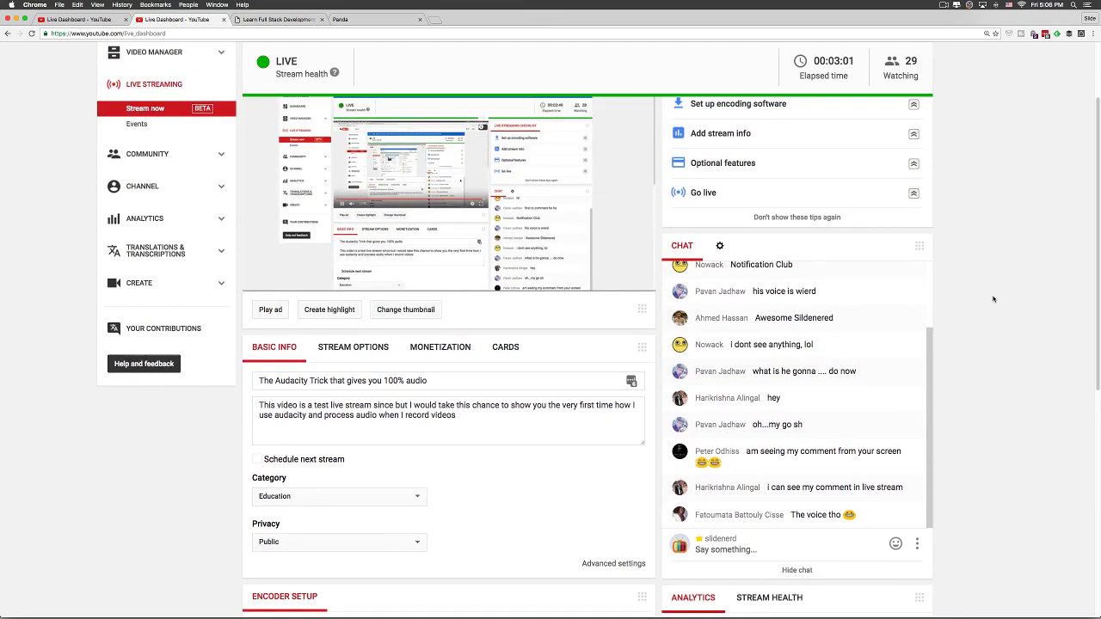
scroll(891, 331, down, 2)
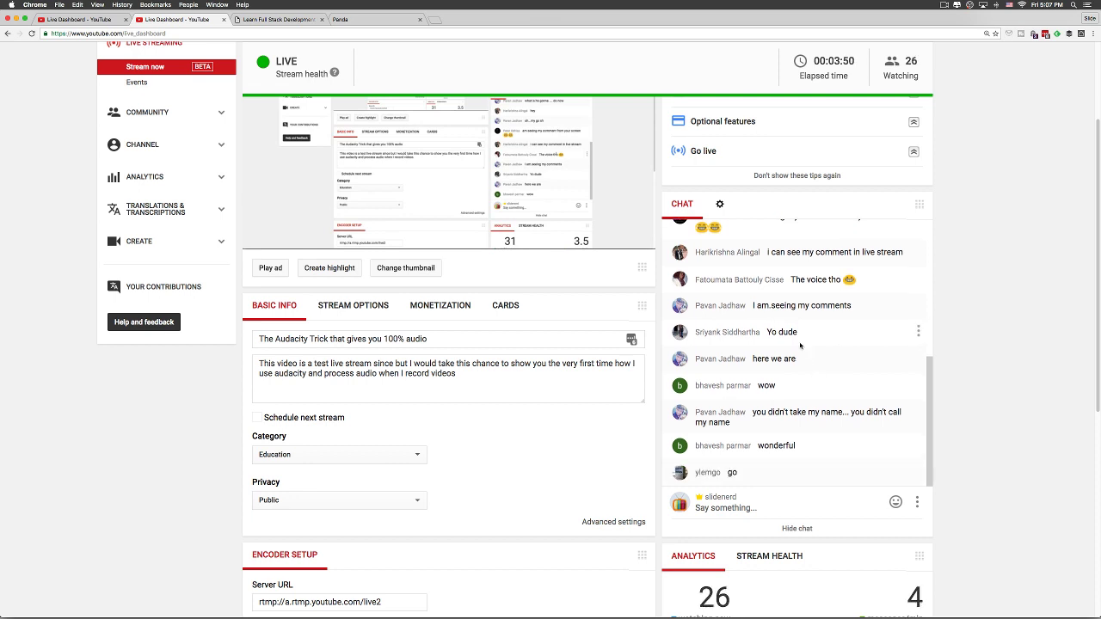
Step: Switch to ScreenFlow, export the recording to the Desktop as ScreenFlow with the Lossless - Audio Only preset, and minimize the project window
mouse_move(604, 590)
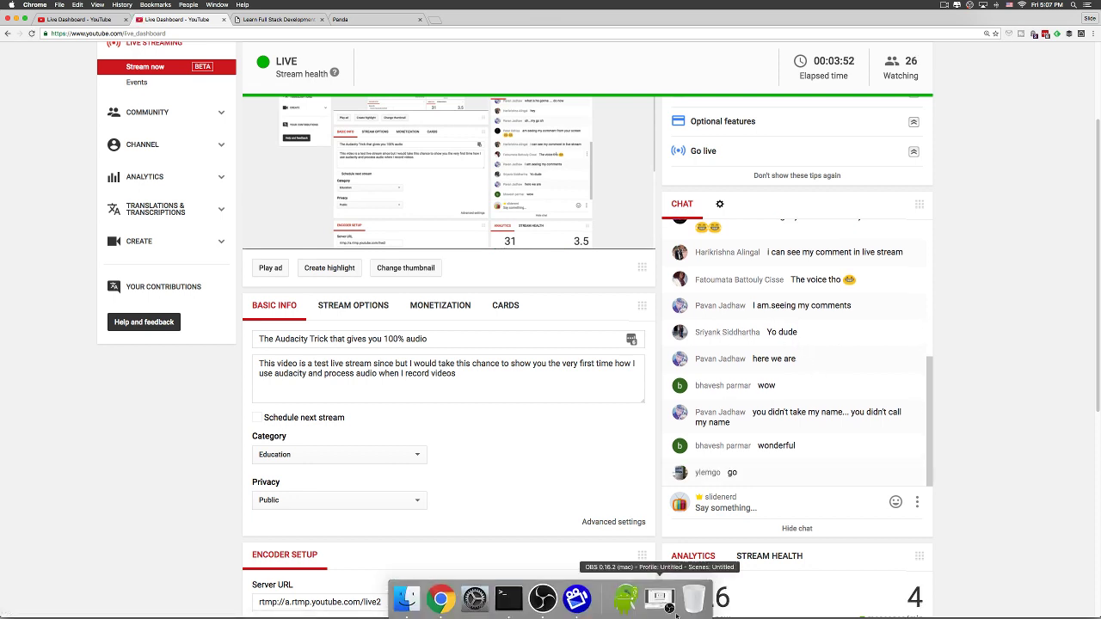
click(576, 597)
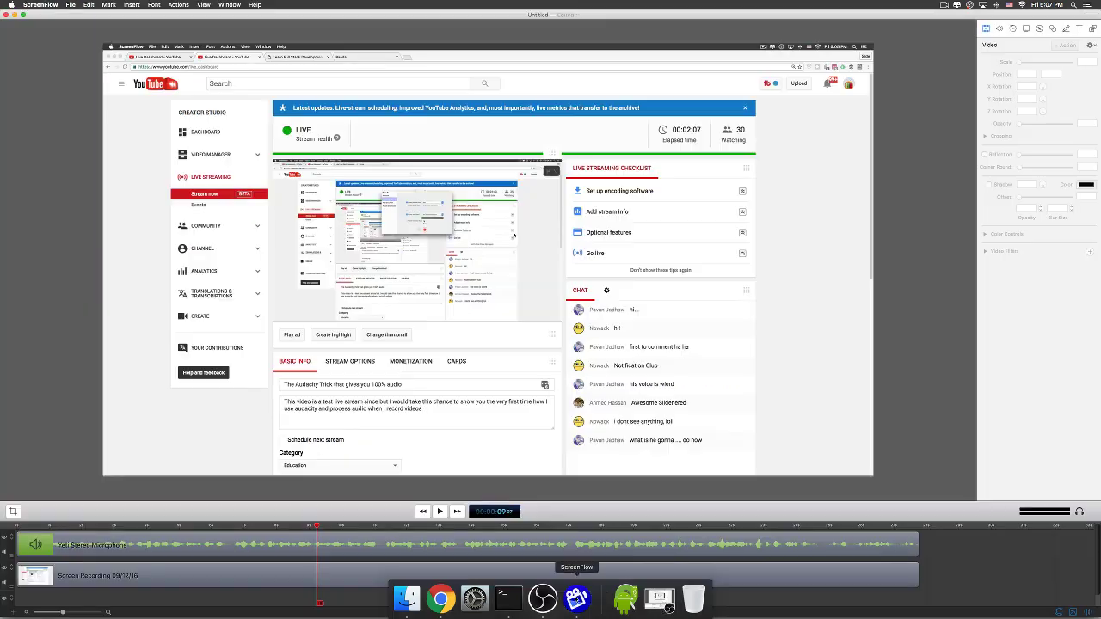
right_click(405, 543)
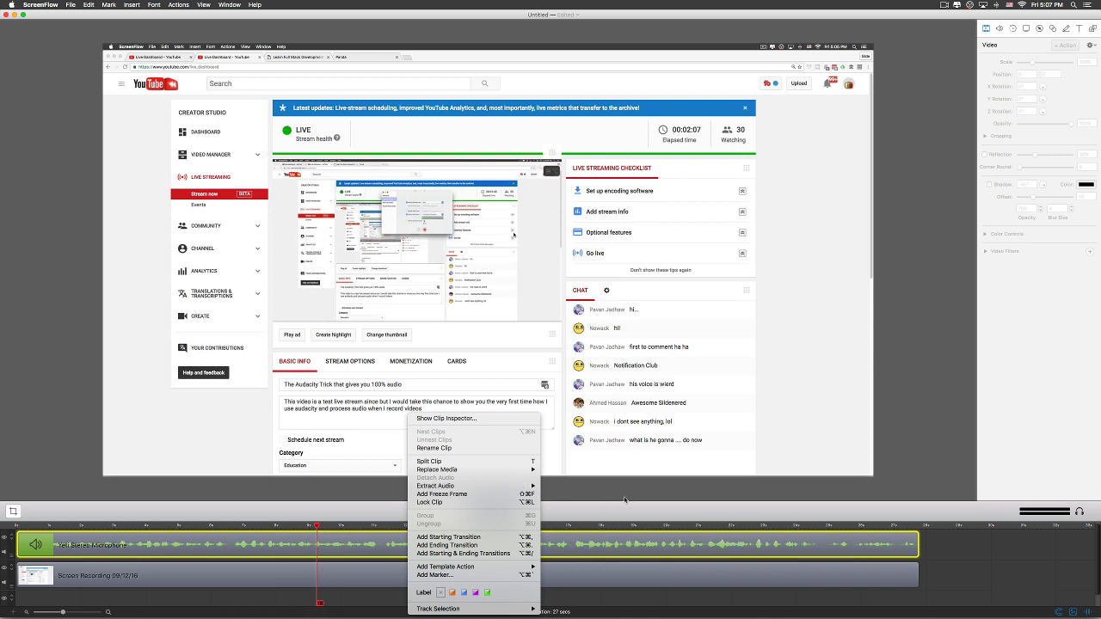
click(945, 566)
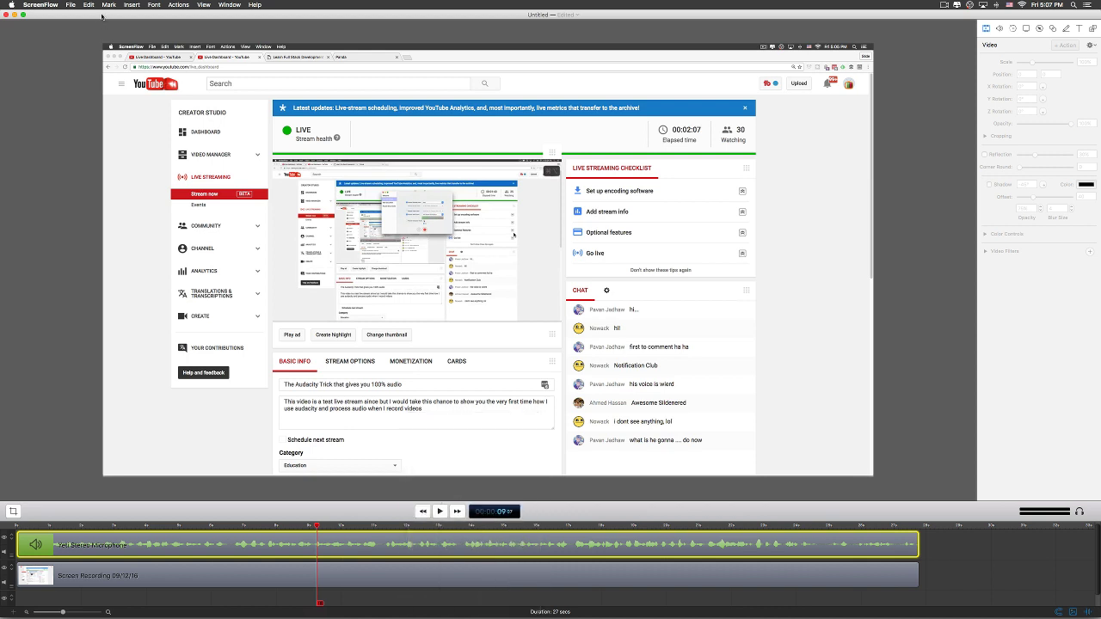
click(70, 6)
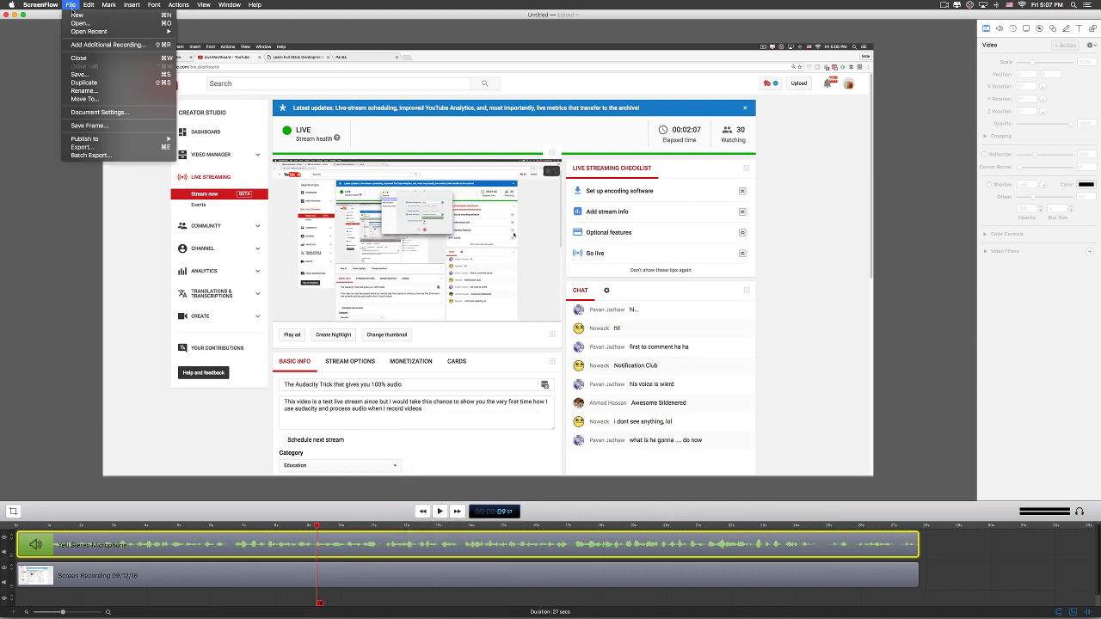
click(86, 147)
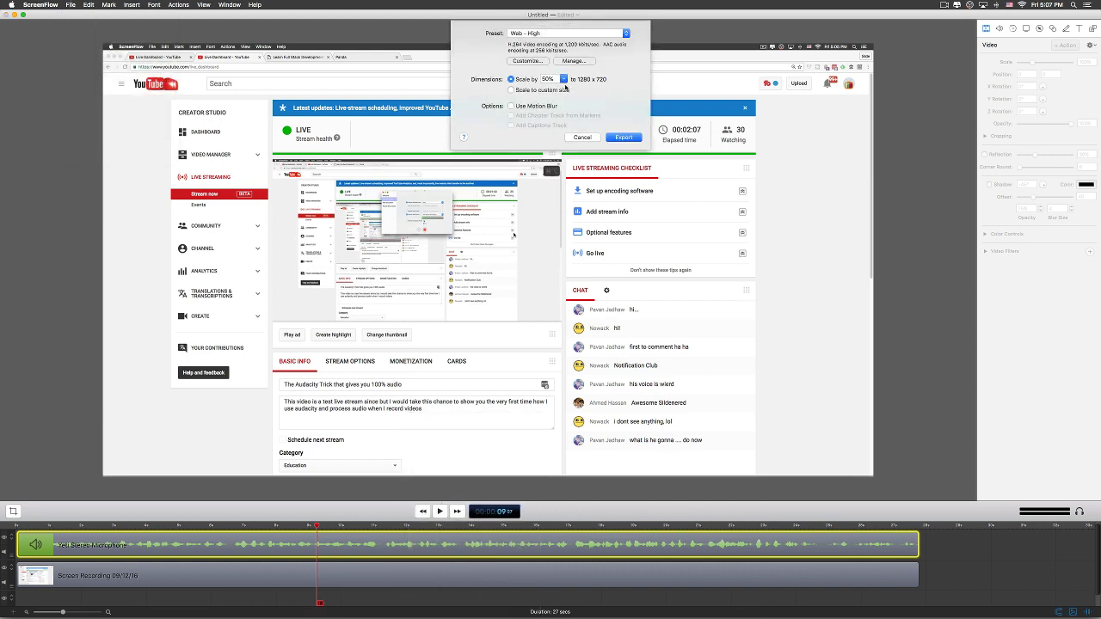
click(549, 35)
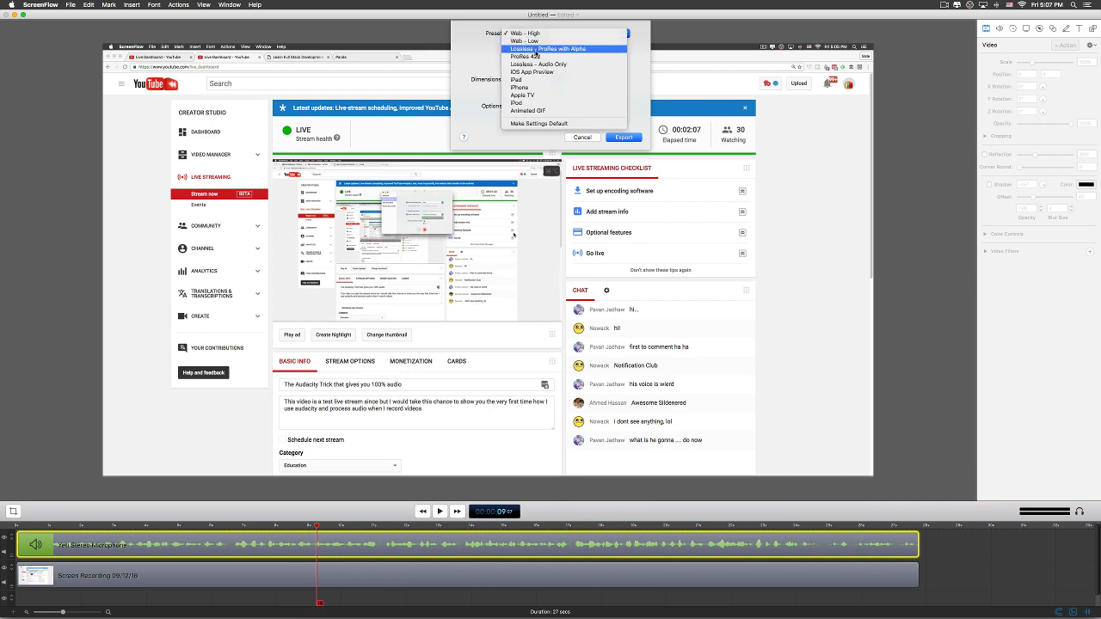
click(537, 65)
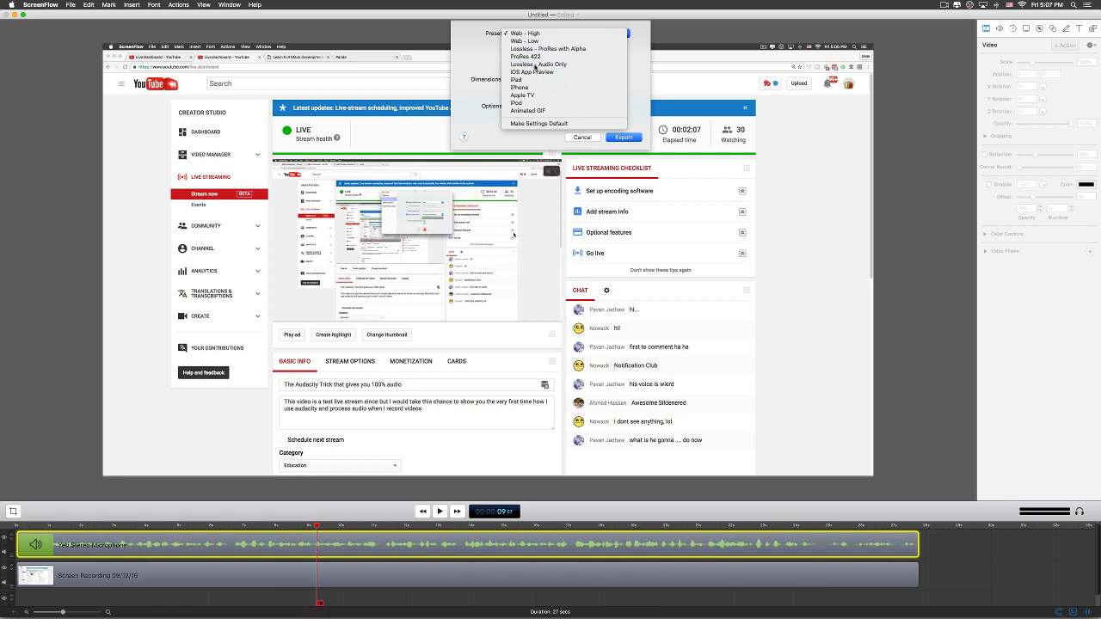
click(622, 137)
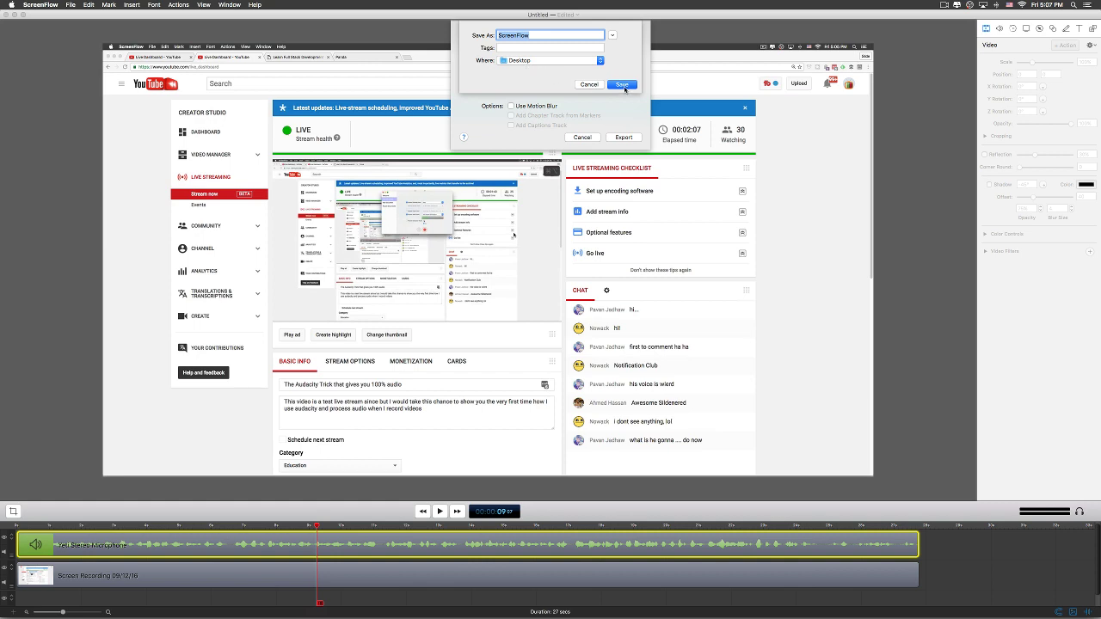
click(624, 86)
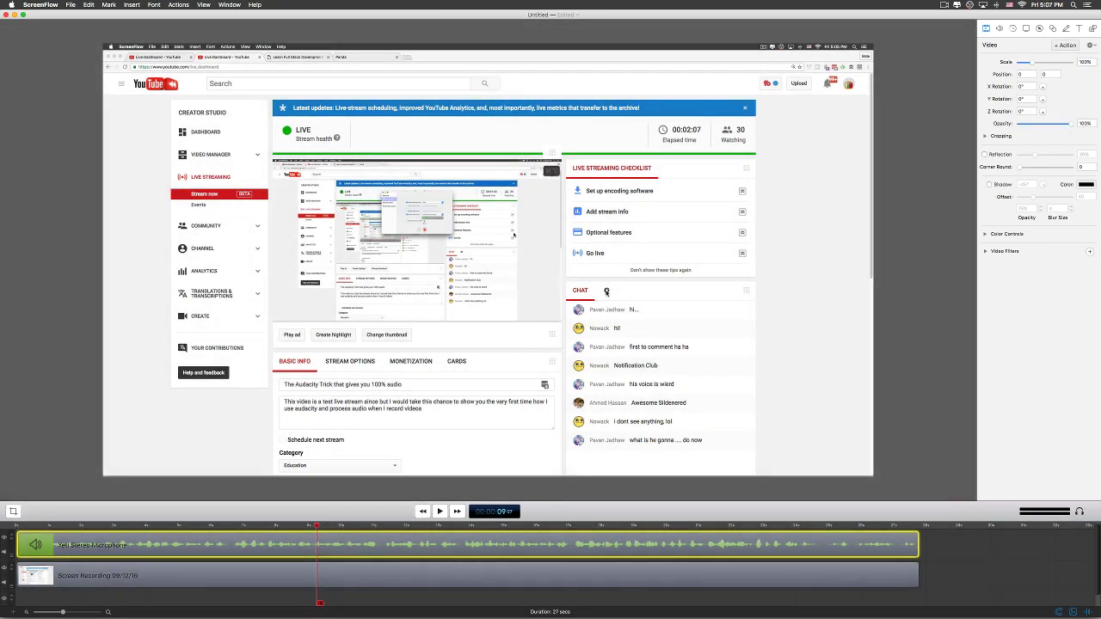
click(13, 14)
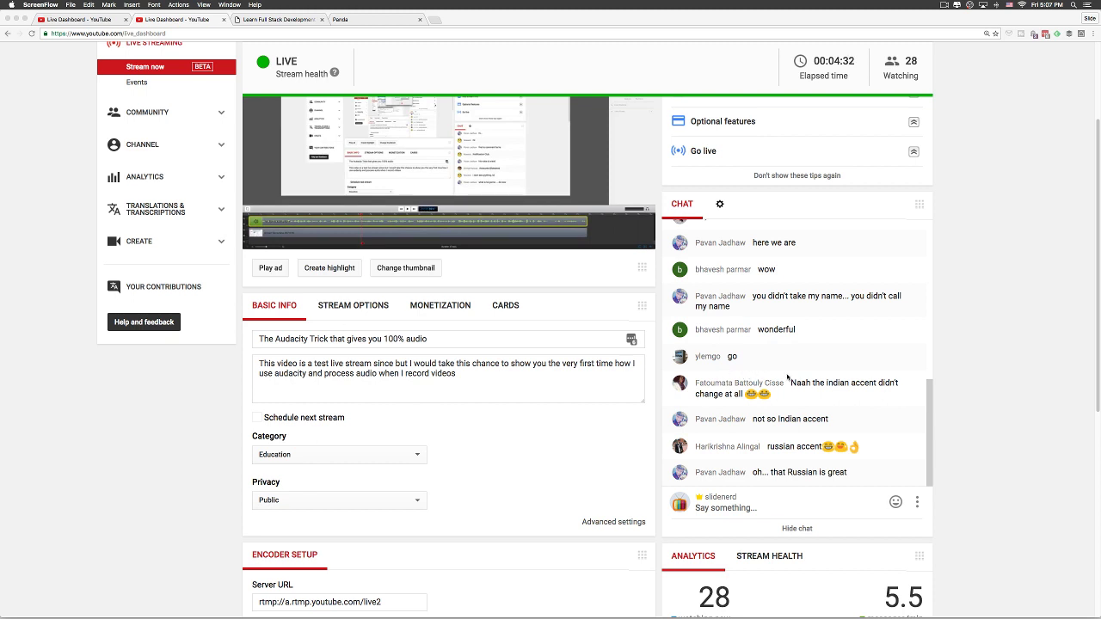
Step: Find and launch Audacity through Spotlight, and dismiss its welcome dialog
mouse_move(482, 615)
key(super+space)
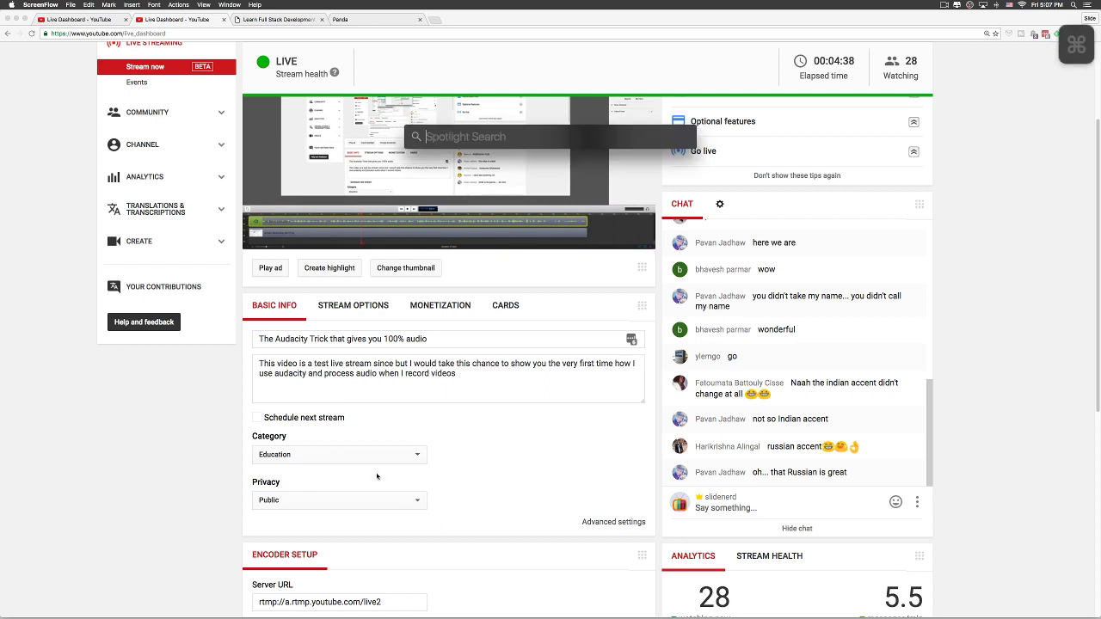
text(audacity)
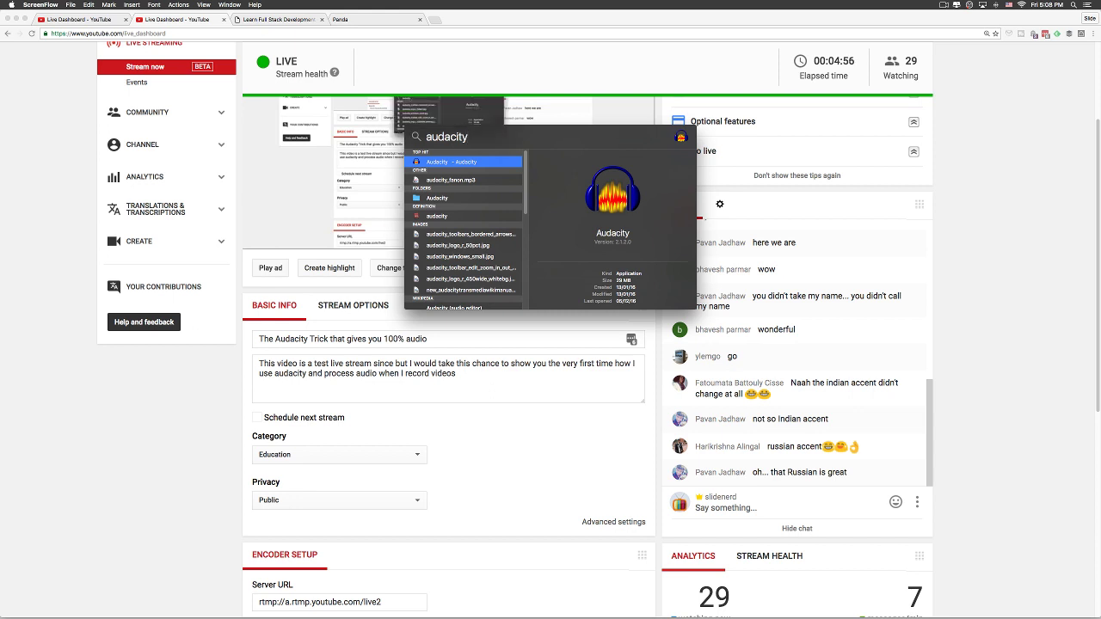
key(Return)
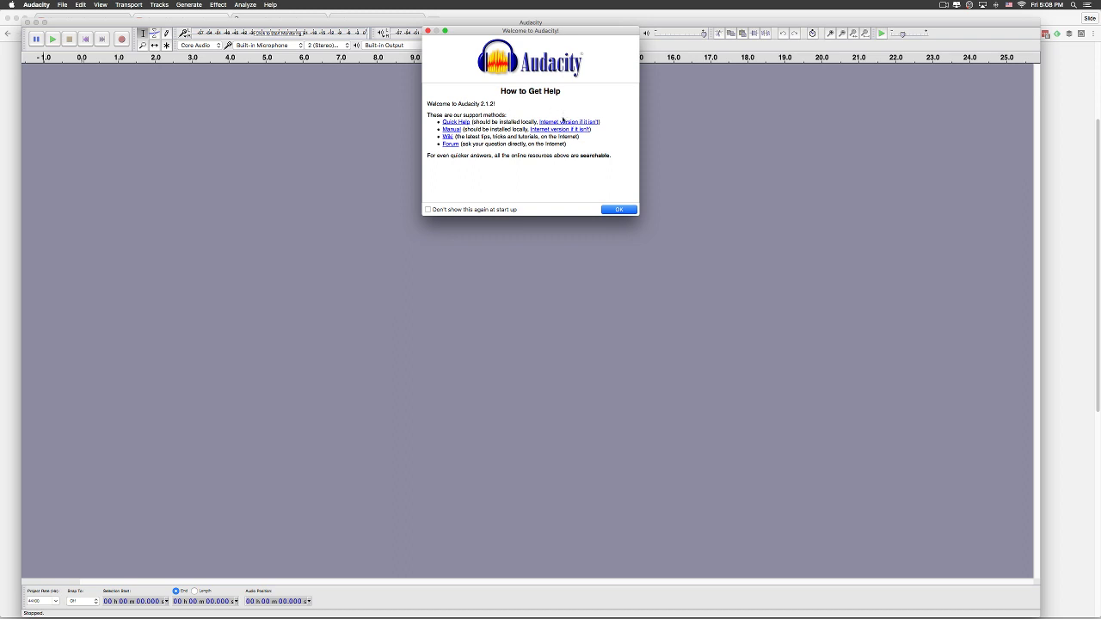
click(628, 211)
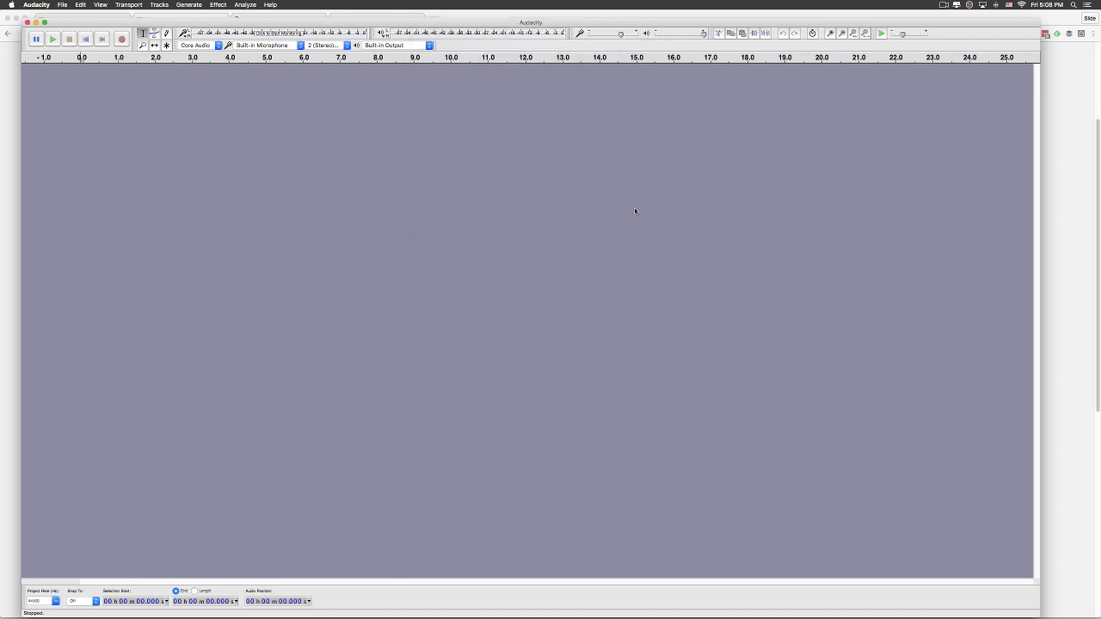
Step: Import ScreenFlow.aiff from the Desktop into Audacity, reading the file directly from the original
click(62, 4)
click(75, 23)
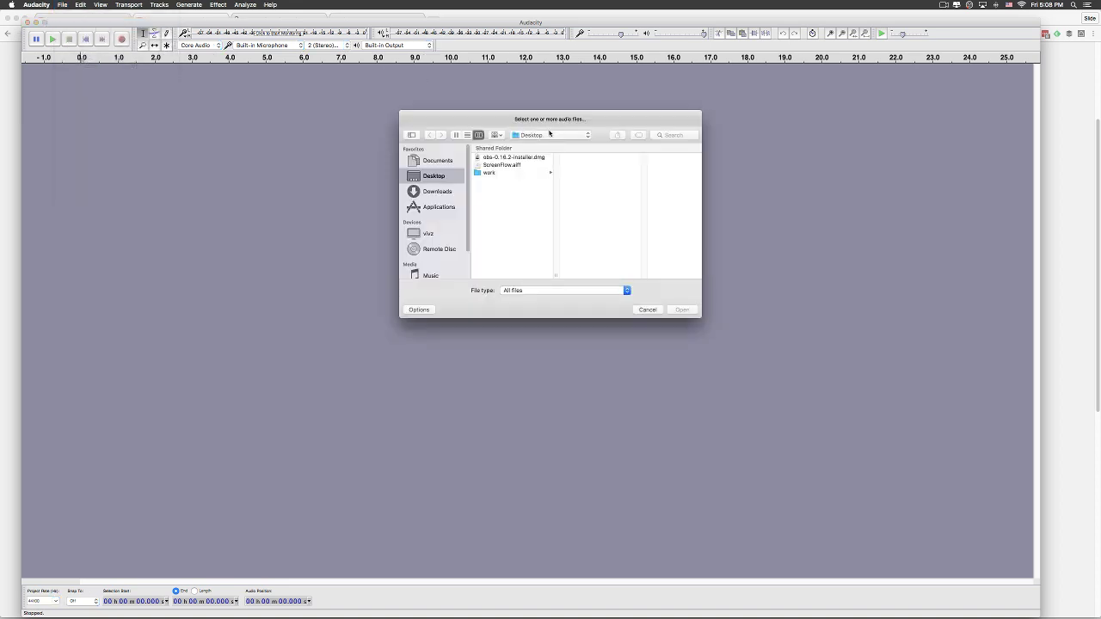
click(513, 168)
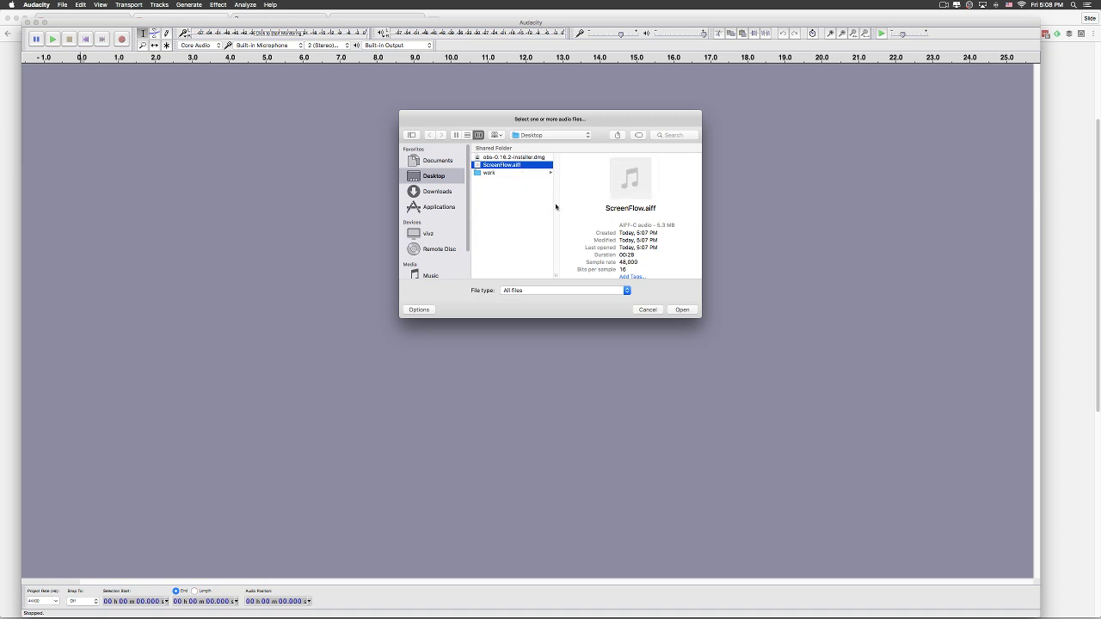
click(682, 309)
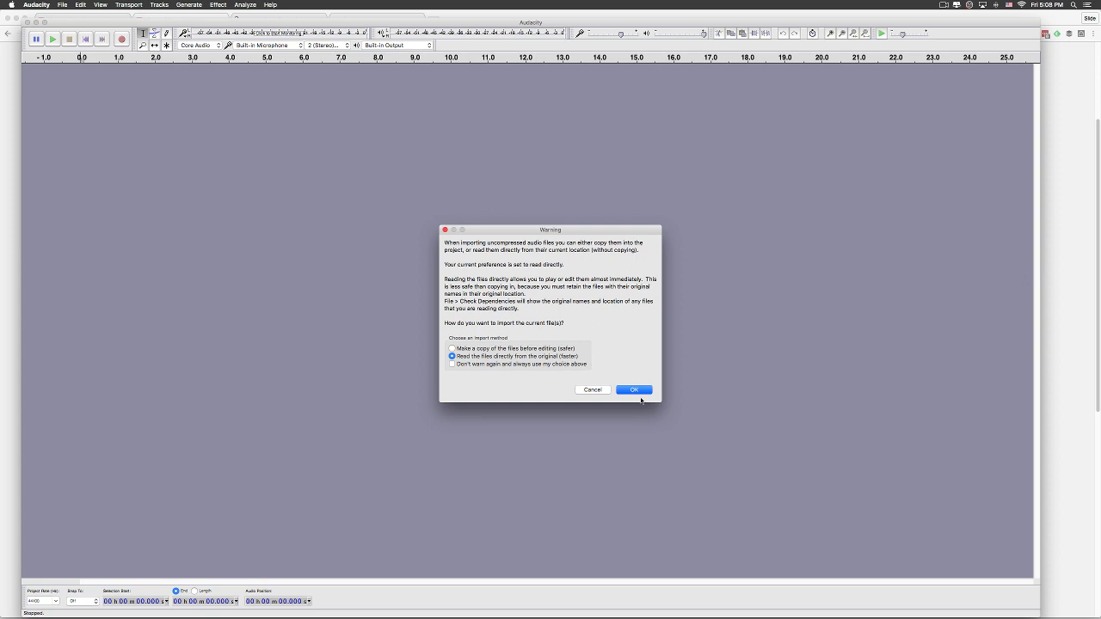
click(638, 391)
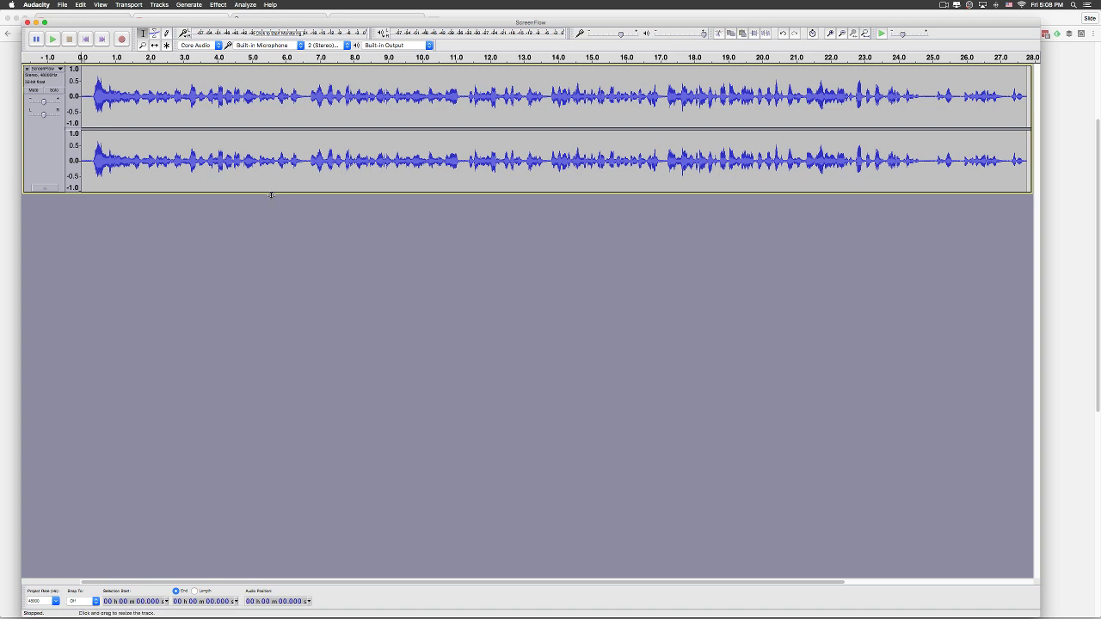
Step: Split the stereo track to mono, delete the lower copy, and enlarge the remaining track to fill the project window
drag(271, 194, 270, 555)
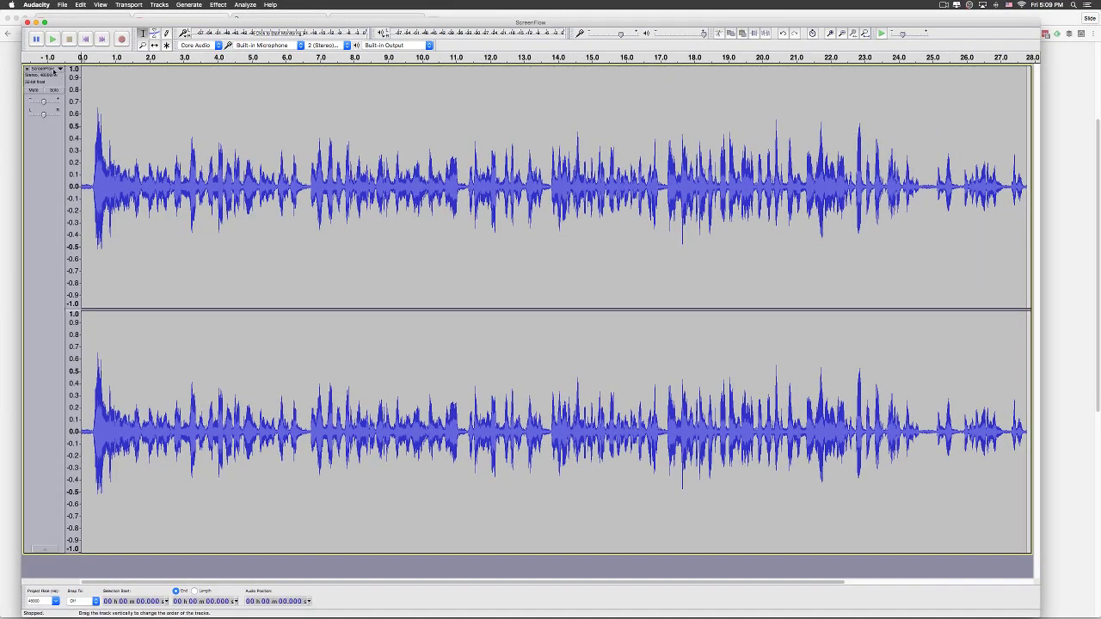
click(53, 69)
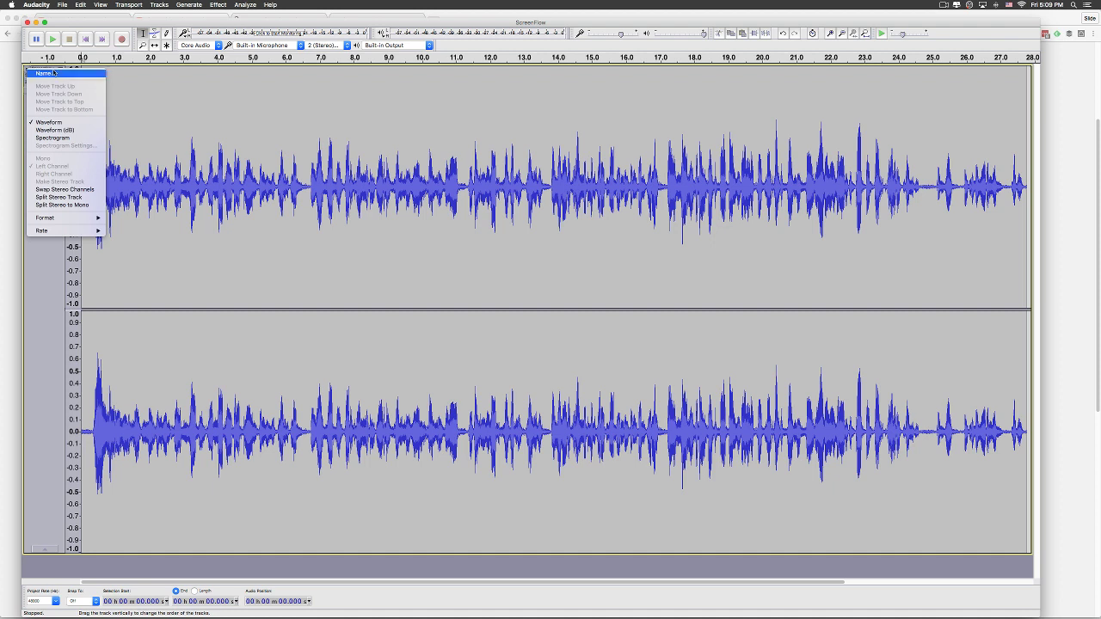
click(64, 205)
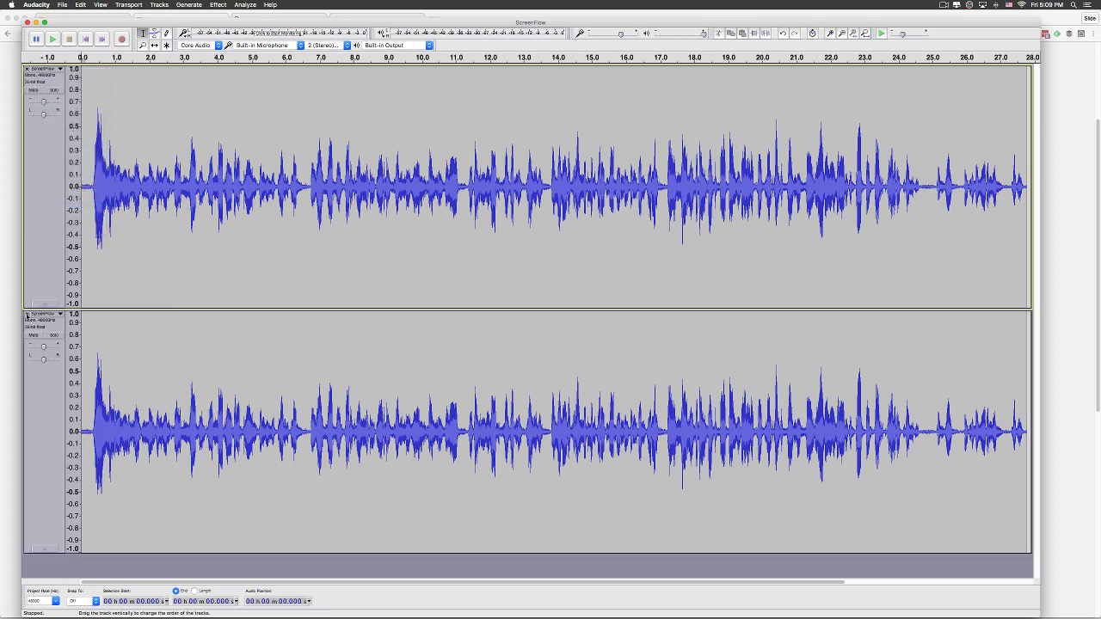
click(27, 314)
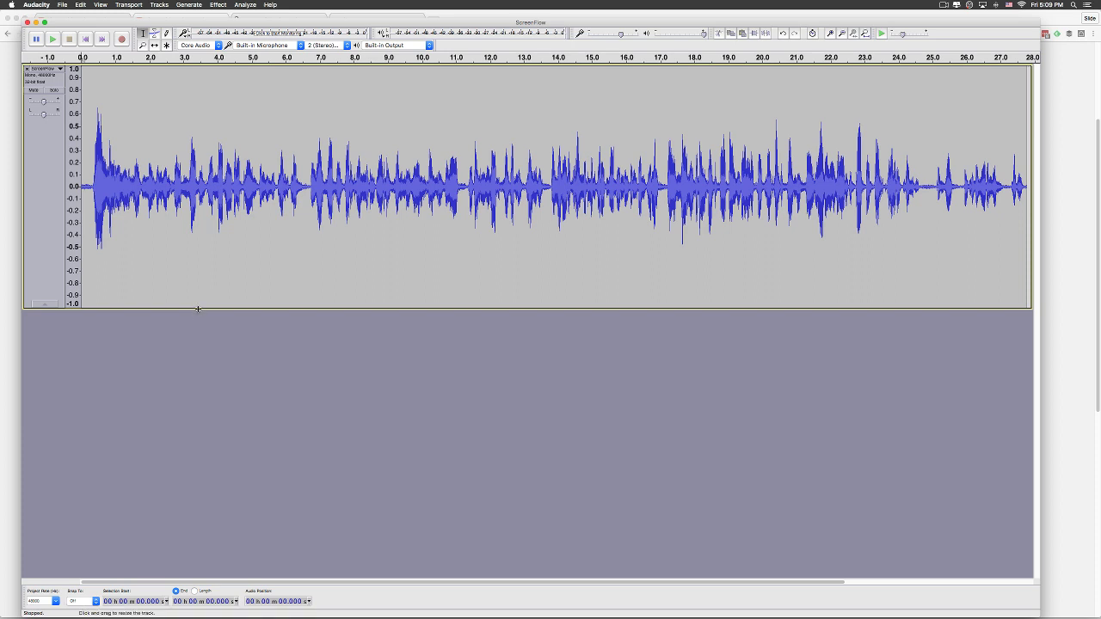
drag(198, 309, 188, 555)
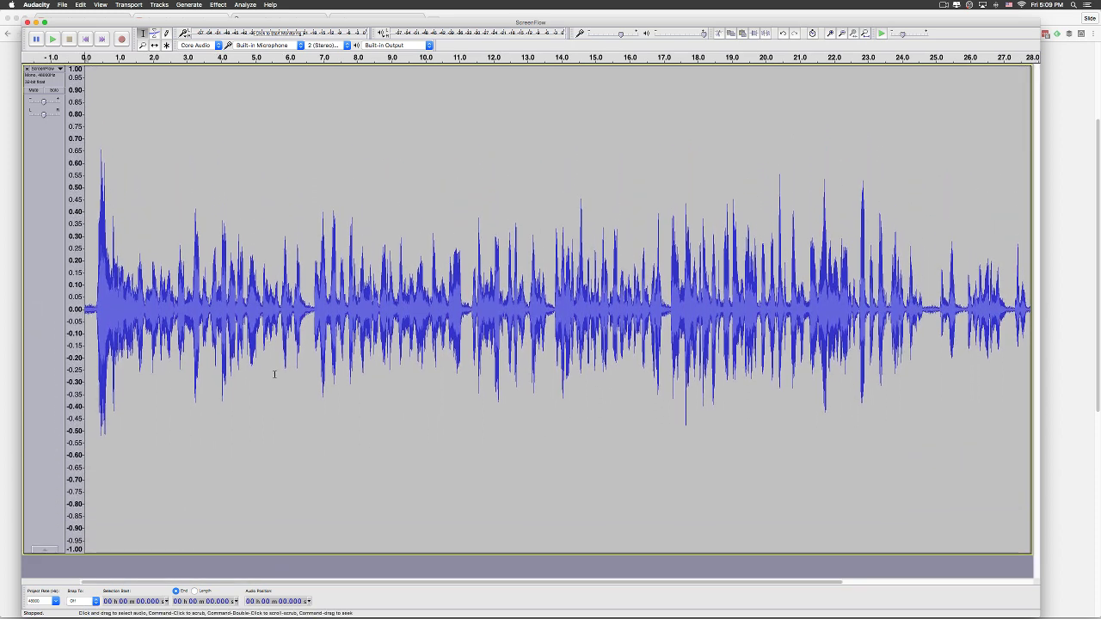
Step: Examine the whole mono waveform and its quiet end at different zoom levels
key(super)
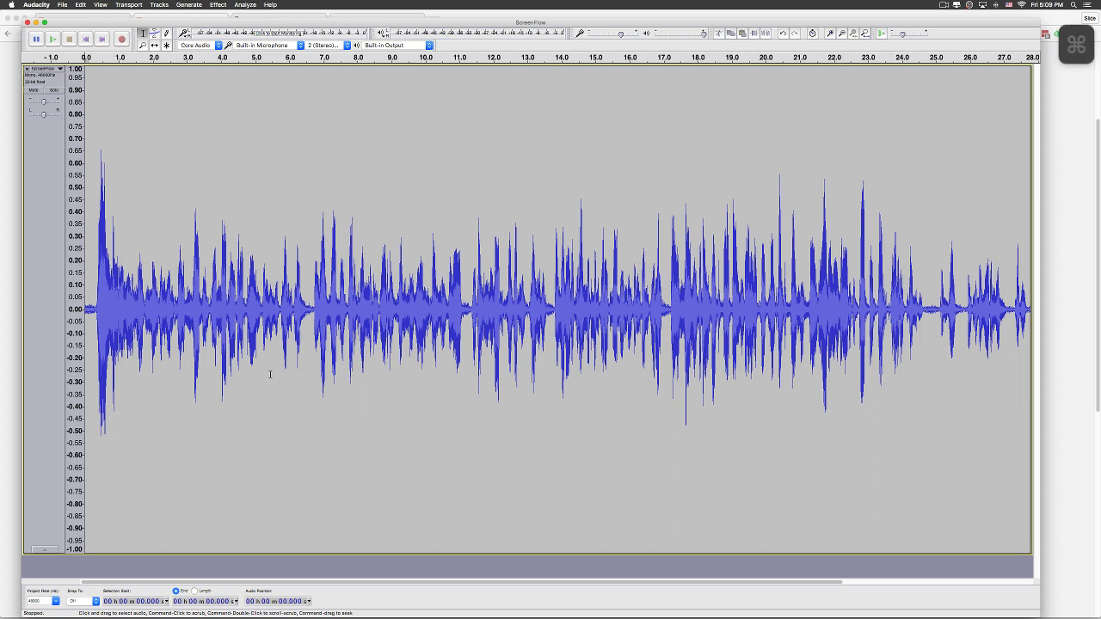
click(319, 199)
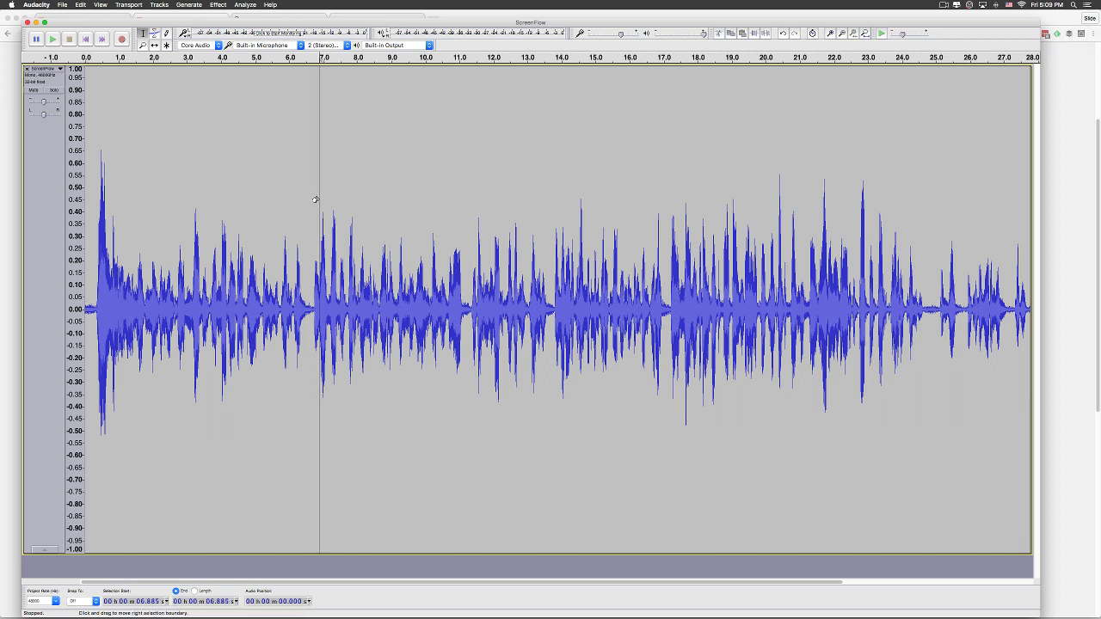
key(super)
key(super)
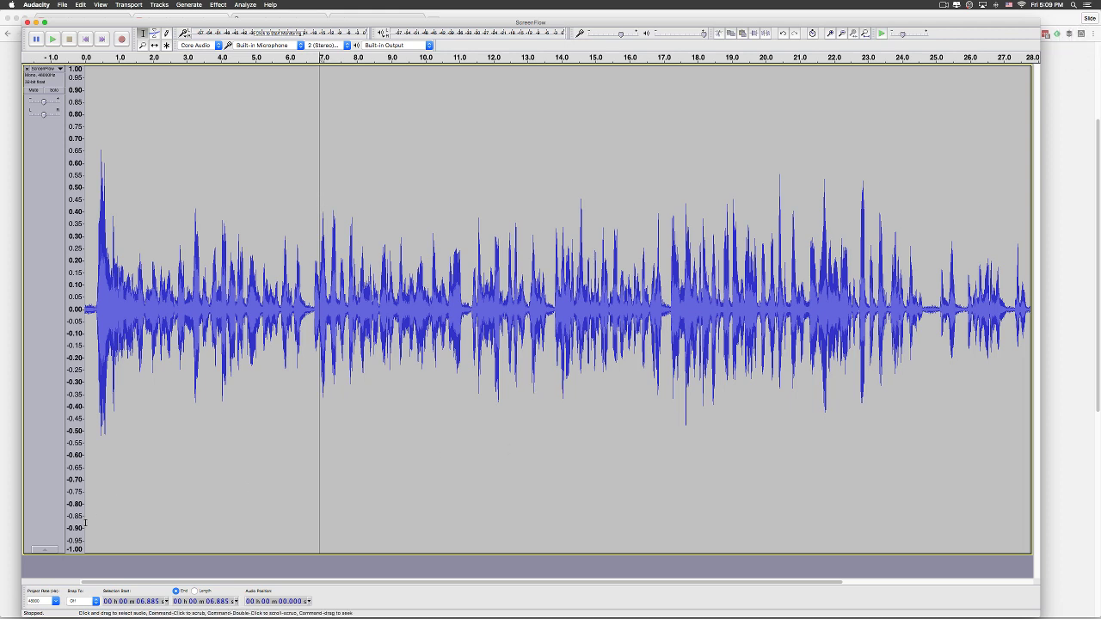
mouse_move(174, 585)
mouse_down()
mouse_move(227, 584)
mouse_move(174, 584)
mouse_up()
click(472, 141)
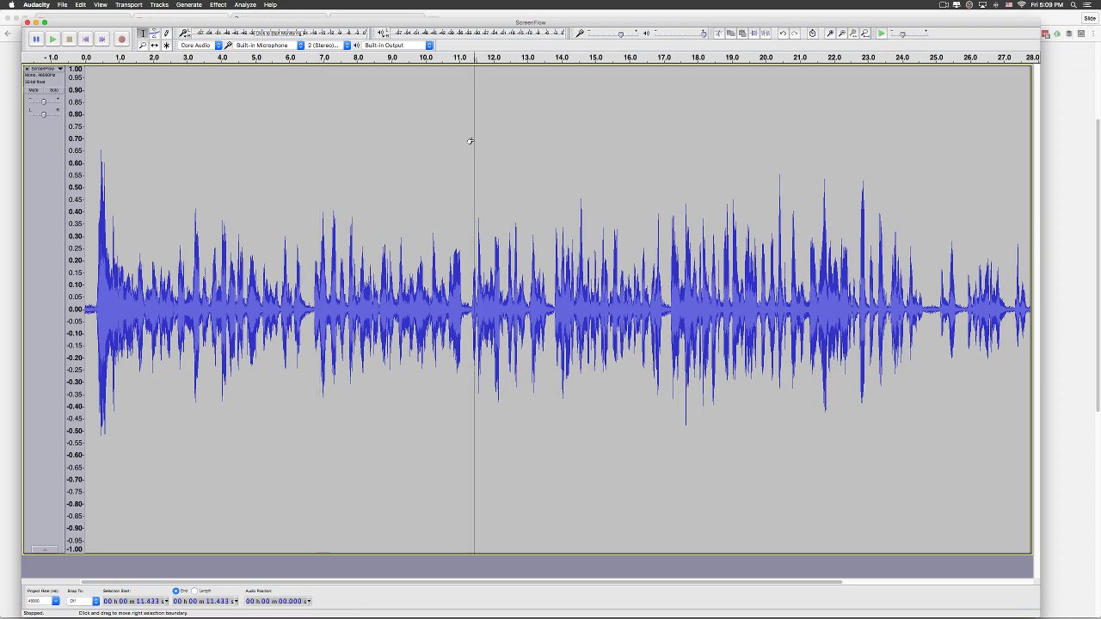
click(552, 165)
scroll(552, 165, down, 10)
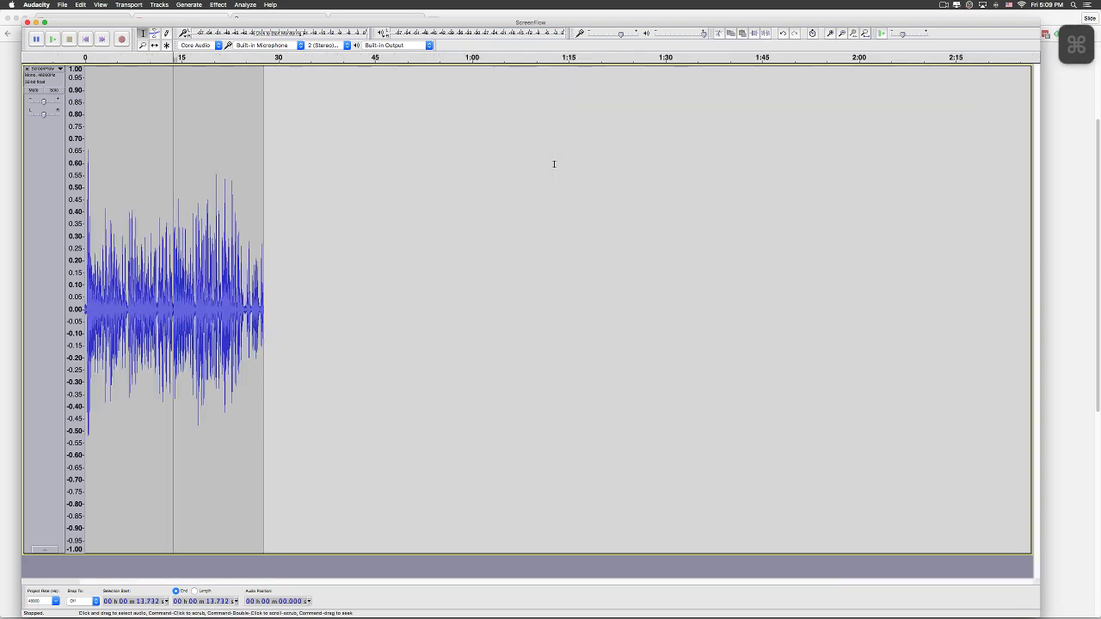
scroll(554, 164, up, 20)
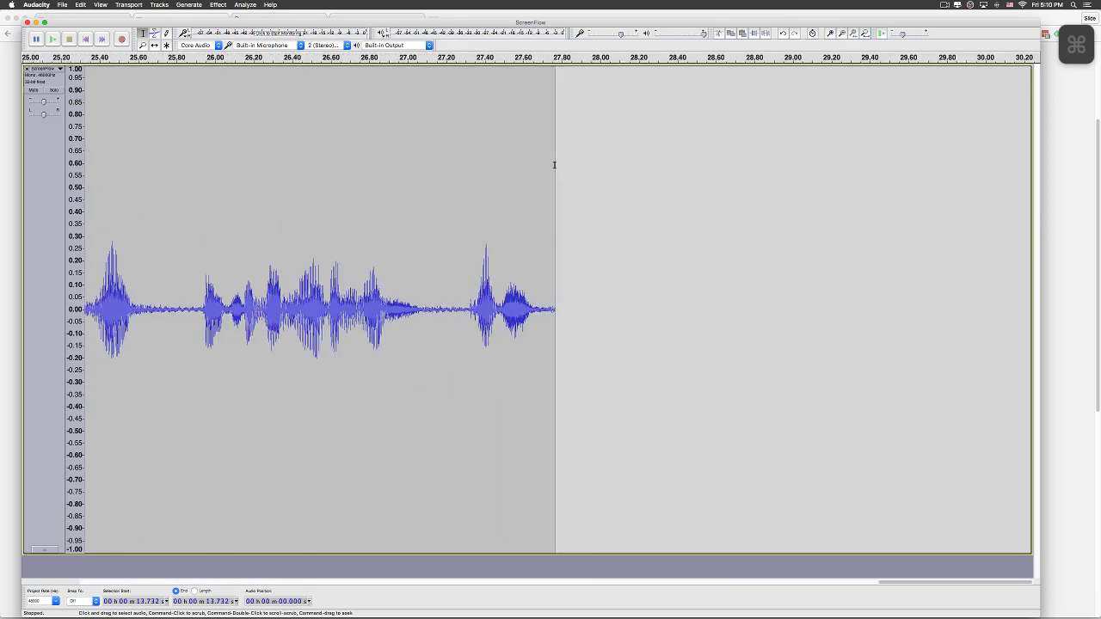
scroll(484, 168, up, 5)
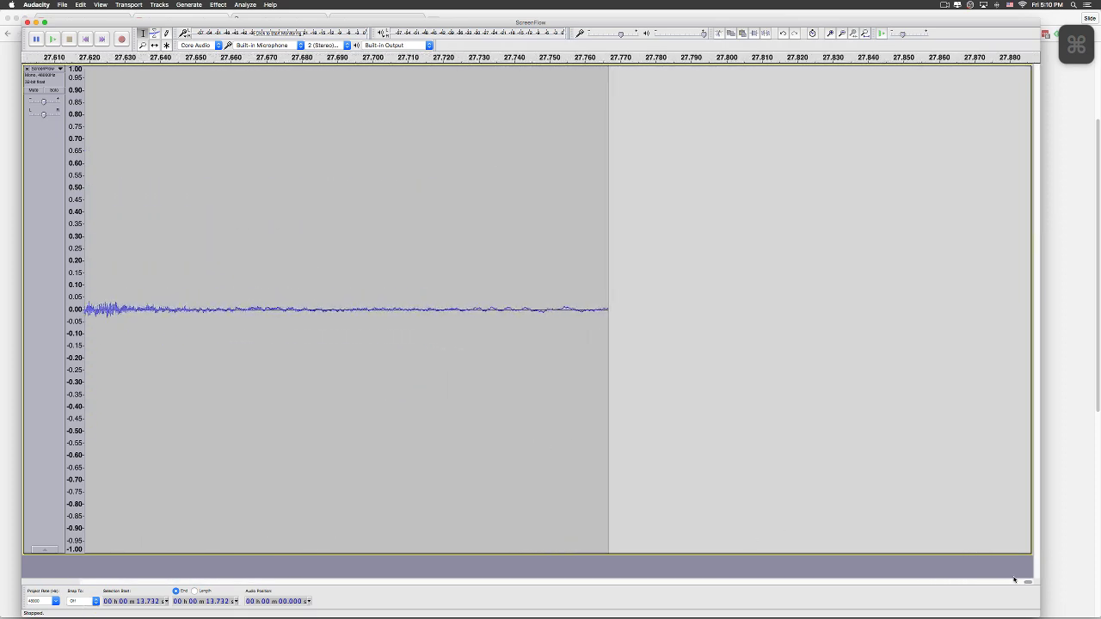
Step: Select the quiet first 0.336 seconds of the track and capture it as the Noise Reduction profile
drag(1028, 584, 295, 396)
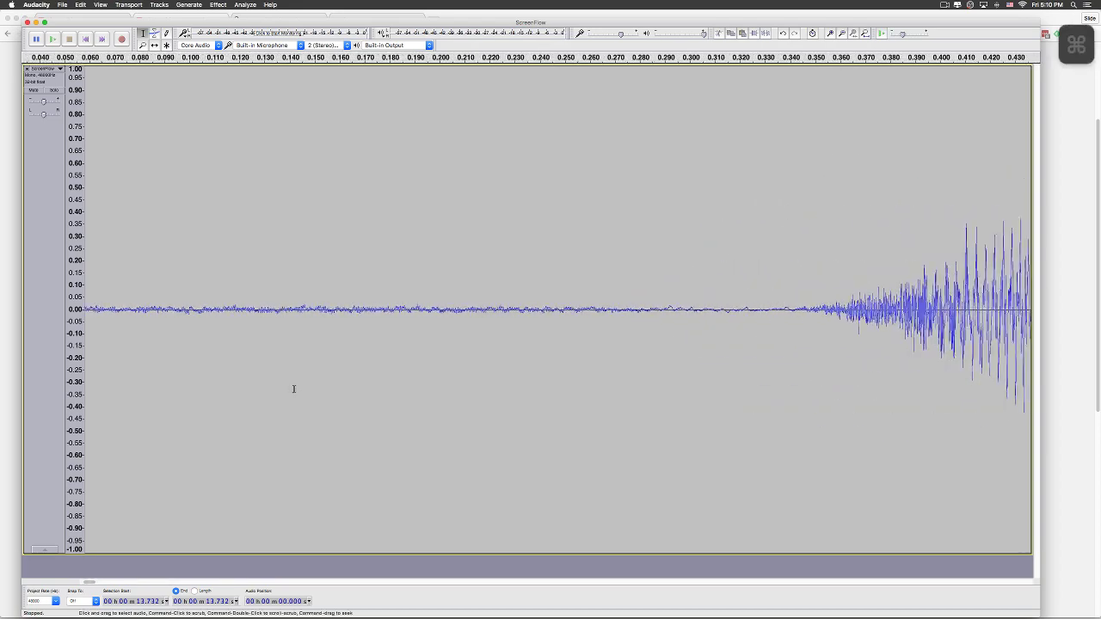
scroll(294, 388, down, 2)
scroll(293, 389, down, 3)
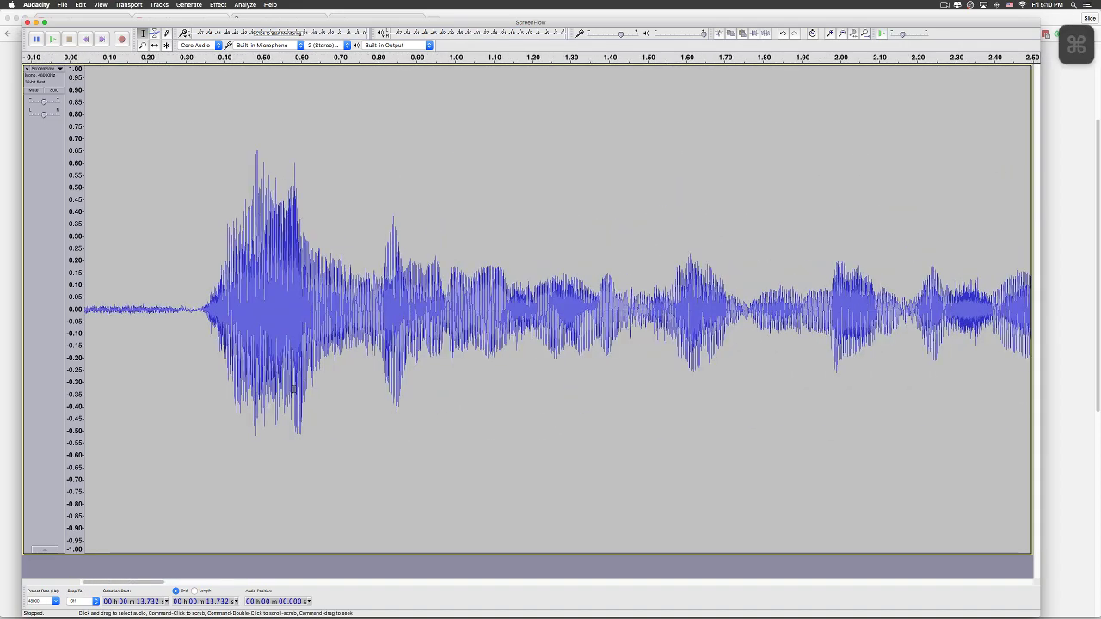
scroll(293, 389, up, 3)
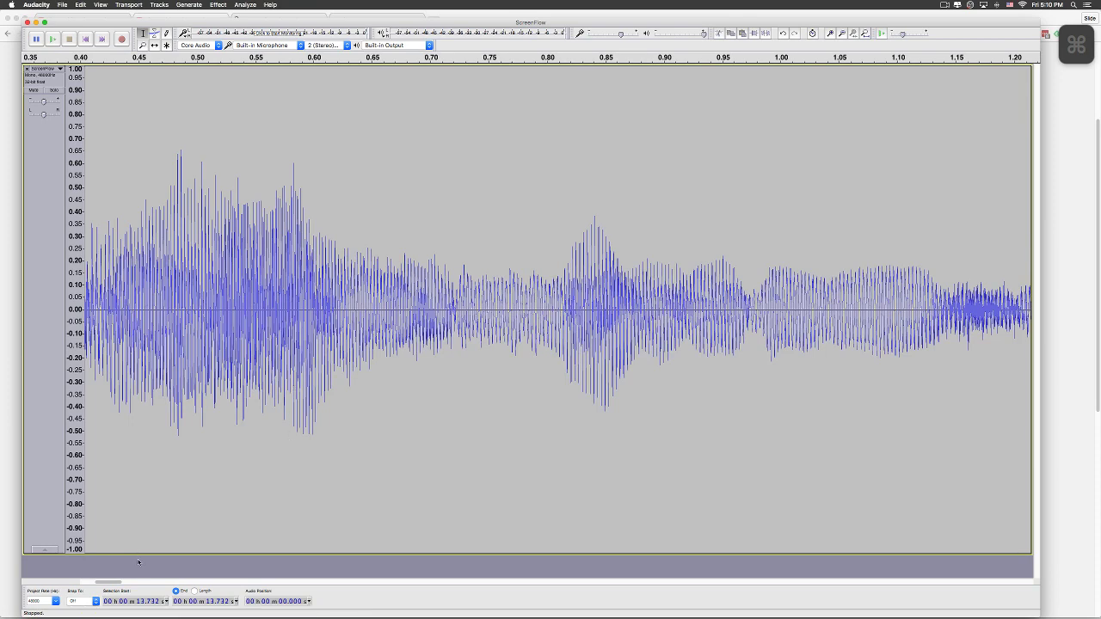
drag(111, 582, 98, 583)
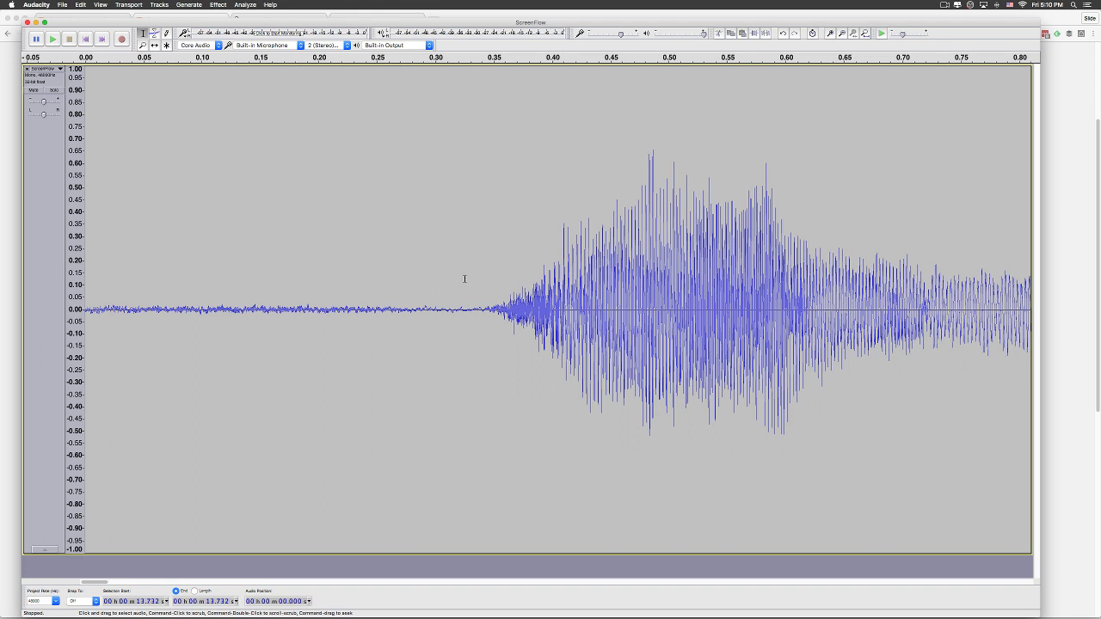
drag(476, 284, 57, 278)
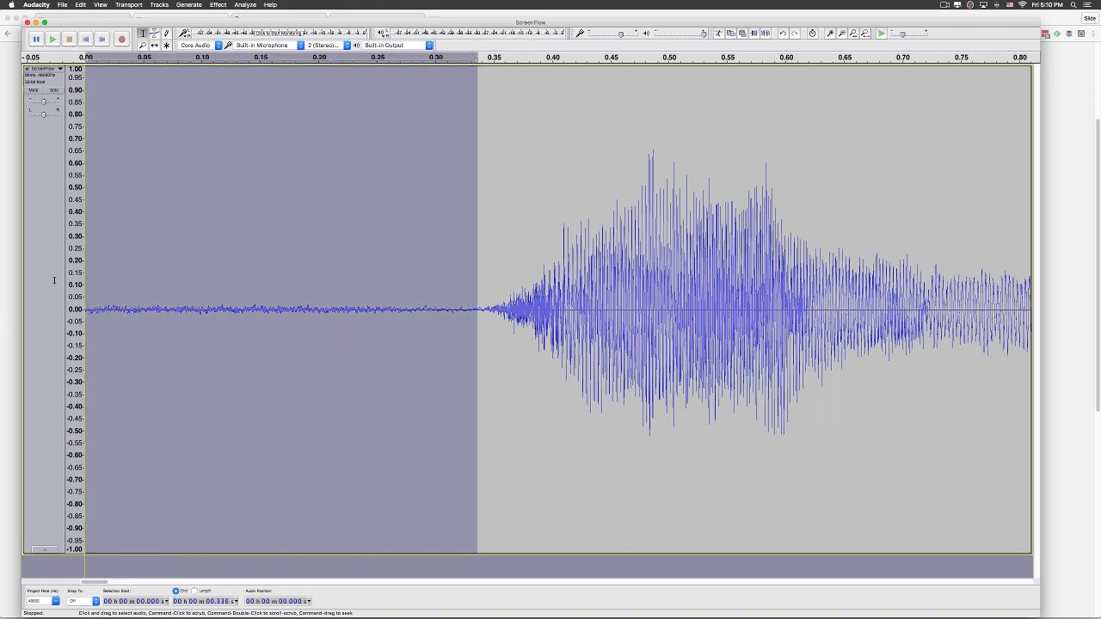
click(218, 5)
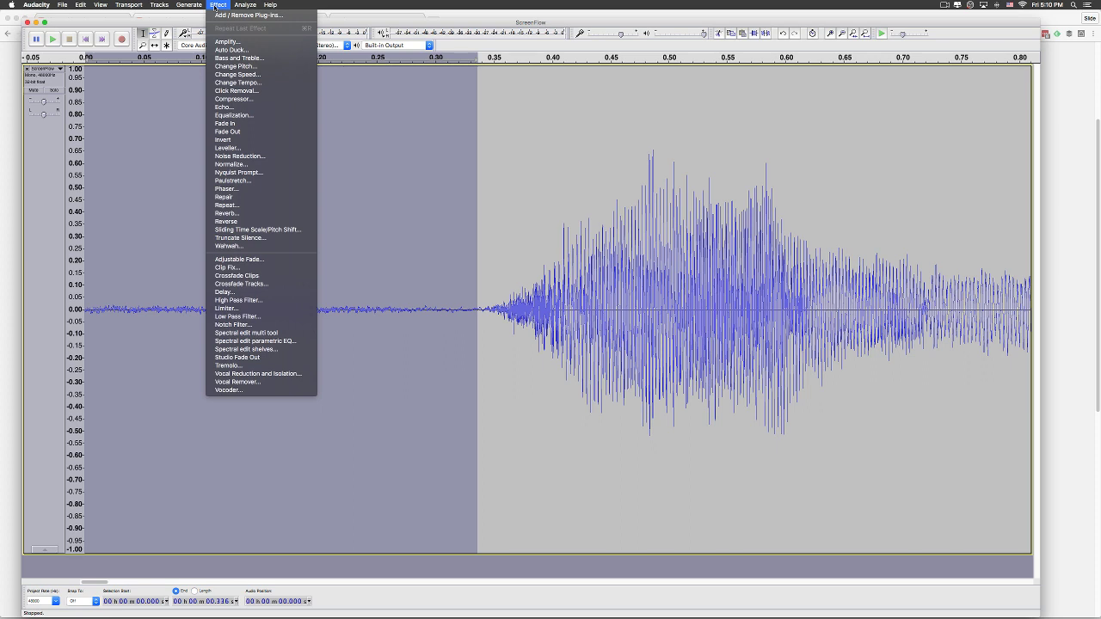
click(239, 156)
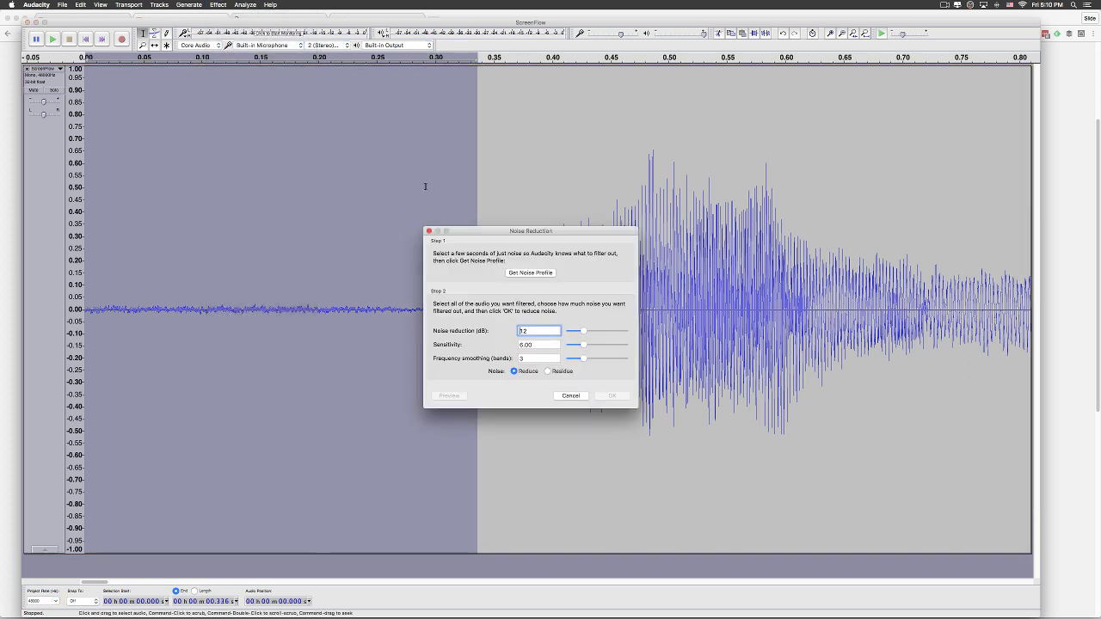
click(531, 273)
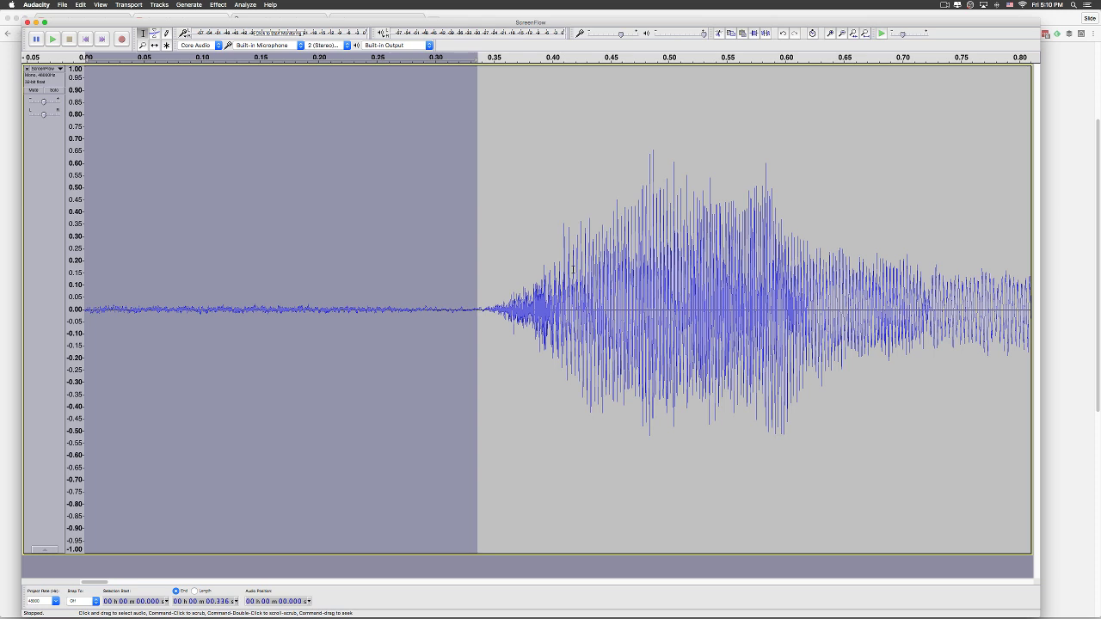
Step: Apply Noise Reduction to the entire track with 12 dB reduction, sensitivity 6.00 and 3 frequency smoothing bands, and clear the selection
click(497, 273)
key(super+a)
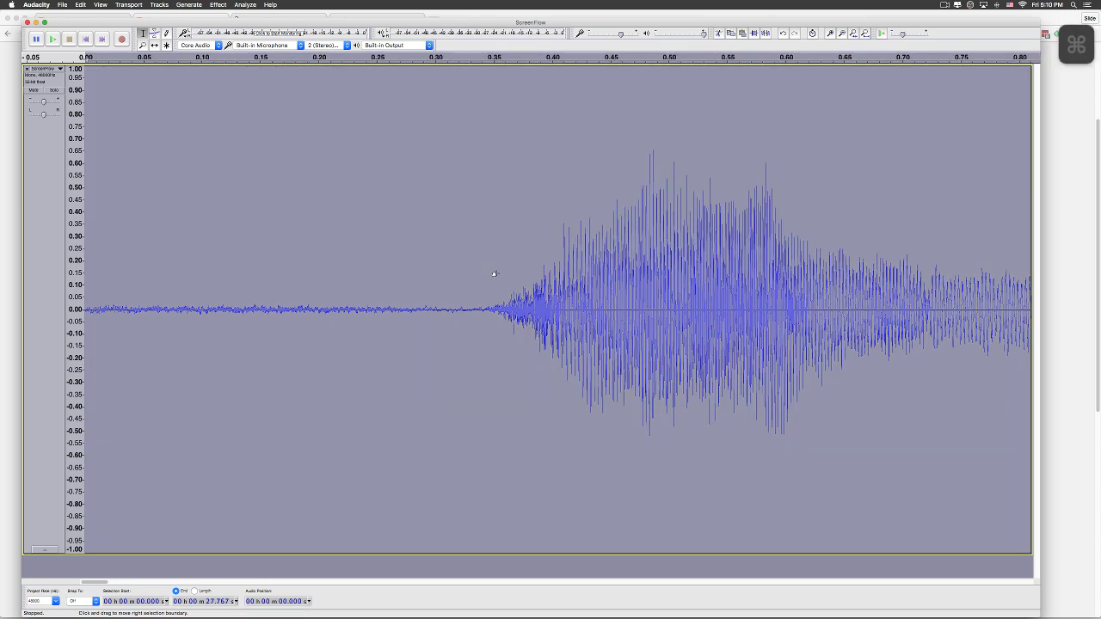
click(220, 4)
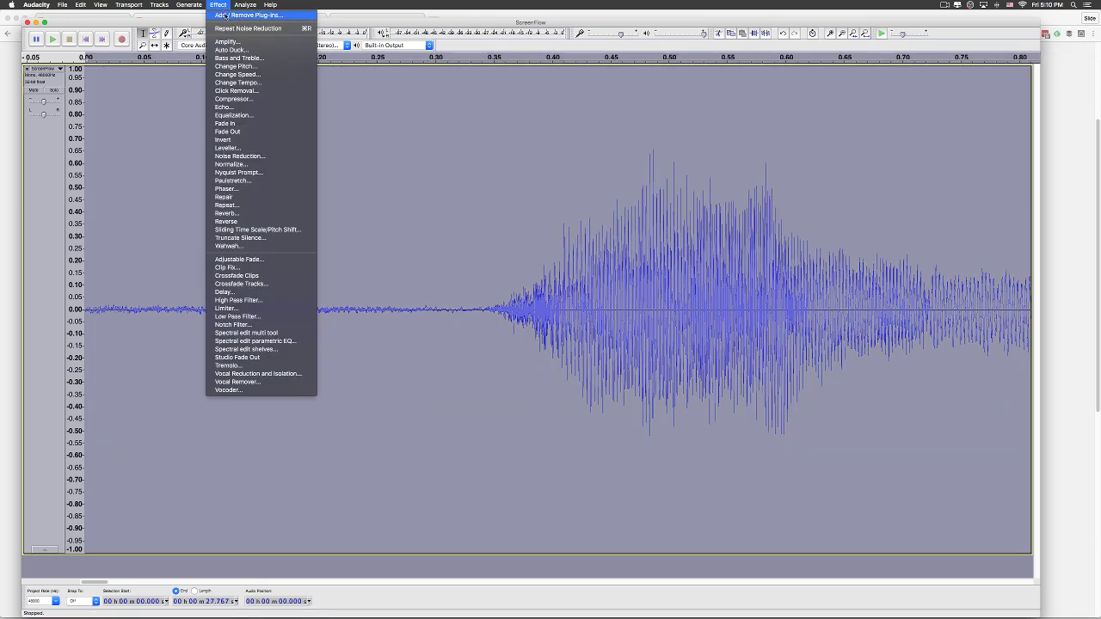
click(240, 156)
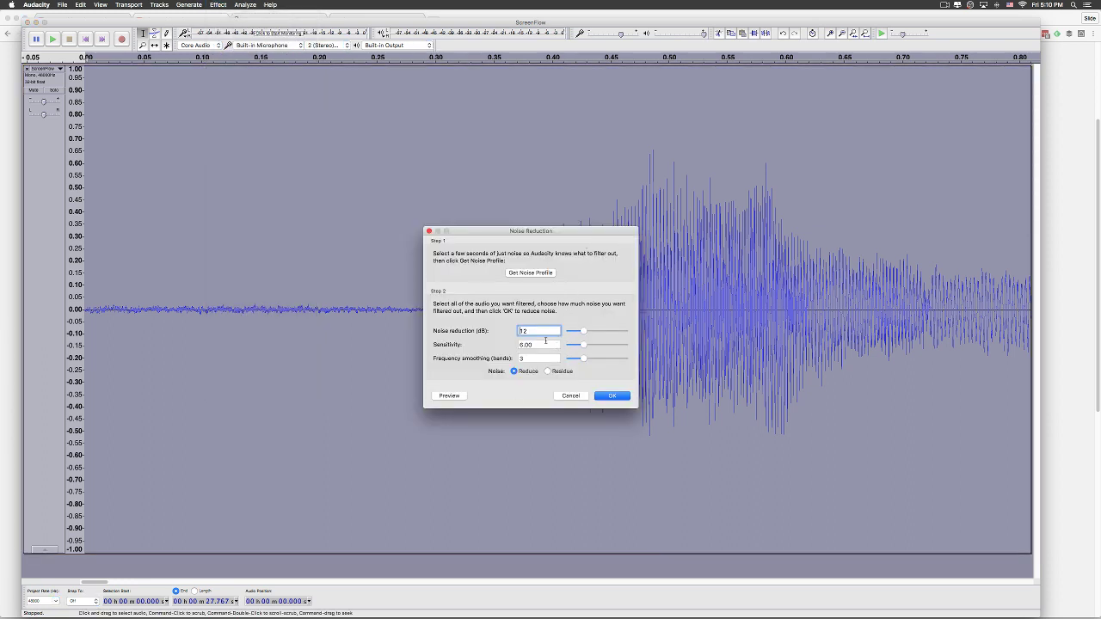
click(608, 397)
click(437, 346)
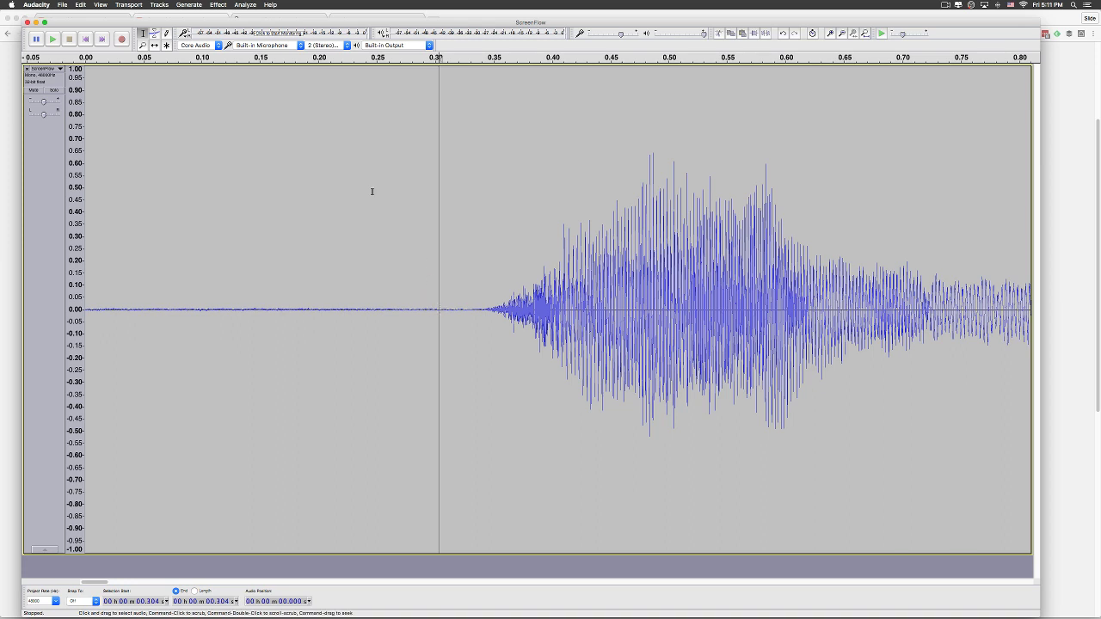
Step: Open the Normalize effect for the whole track and open its maximum amplitude value for editing
click(217, 5)
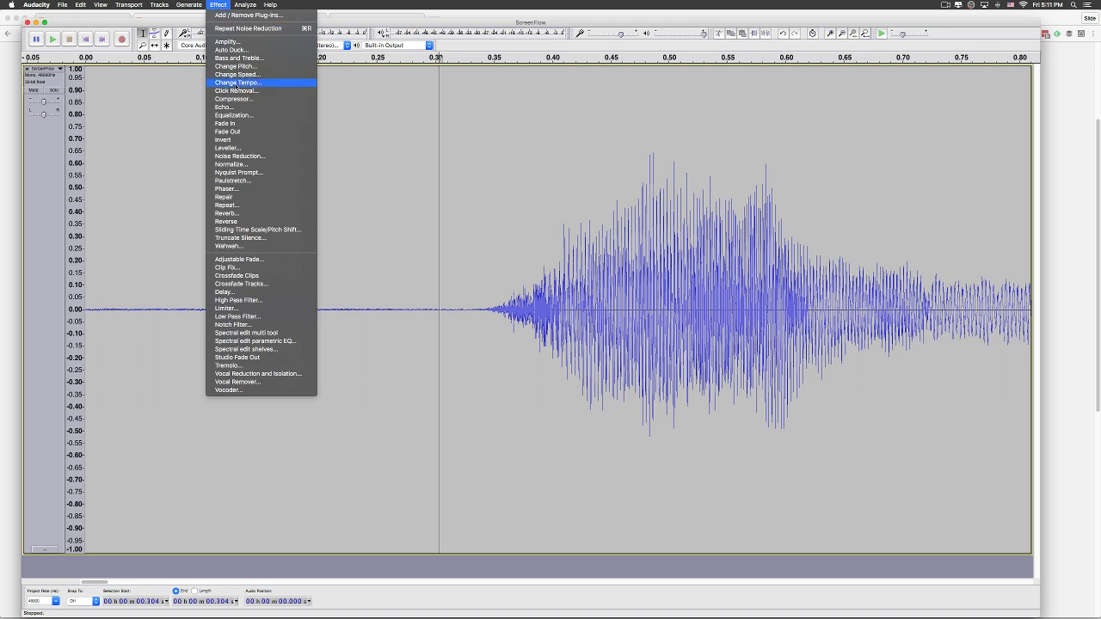
click(231, 163)
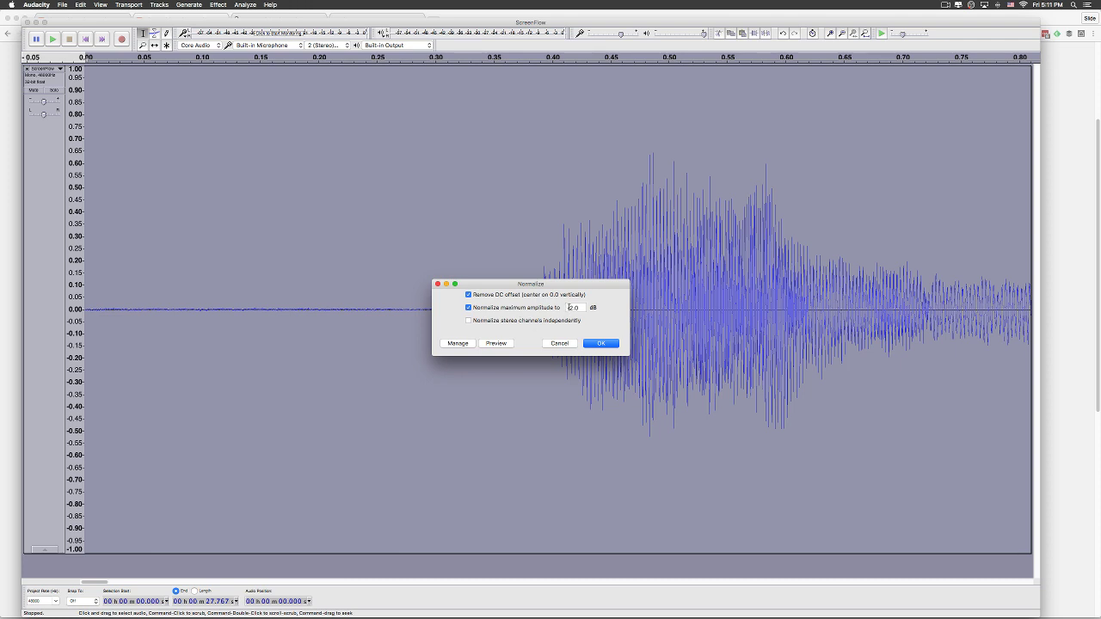
click(569, 308)
double_click(570, 308)
click(580, 307)
double_click(580, 307)
click(574, 307)
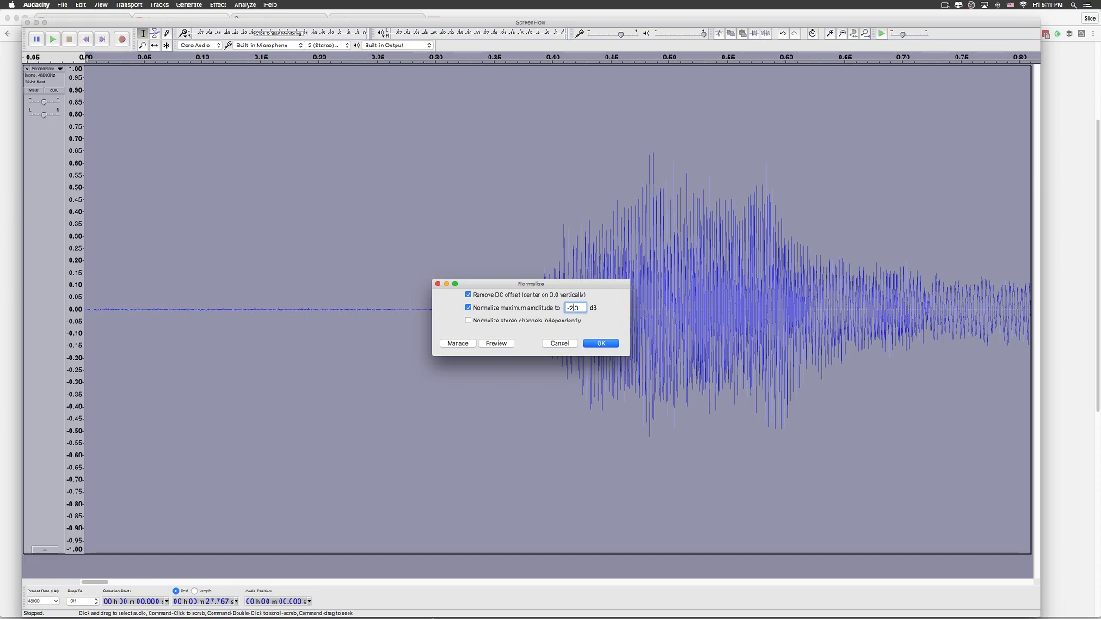
Step: Switch to Chrome, find the Audacity Manual's Normalize page through a web search, and read its "Remove any DC offset" section
click(405, 596)
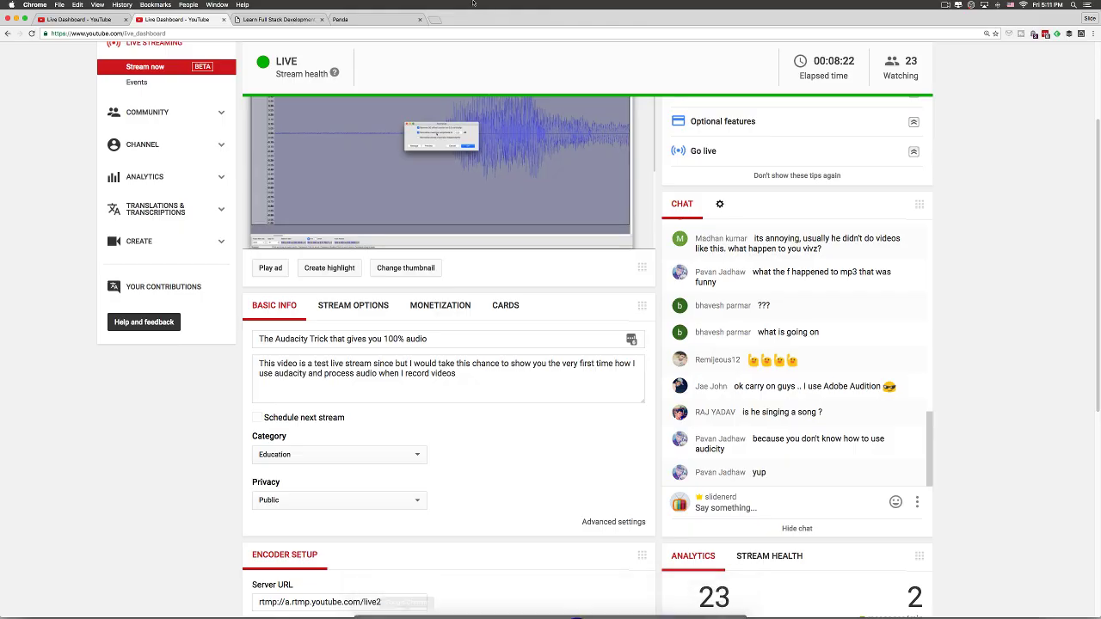
click(379, 21)
text(audac)
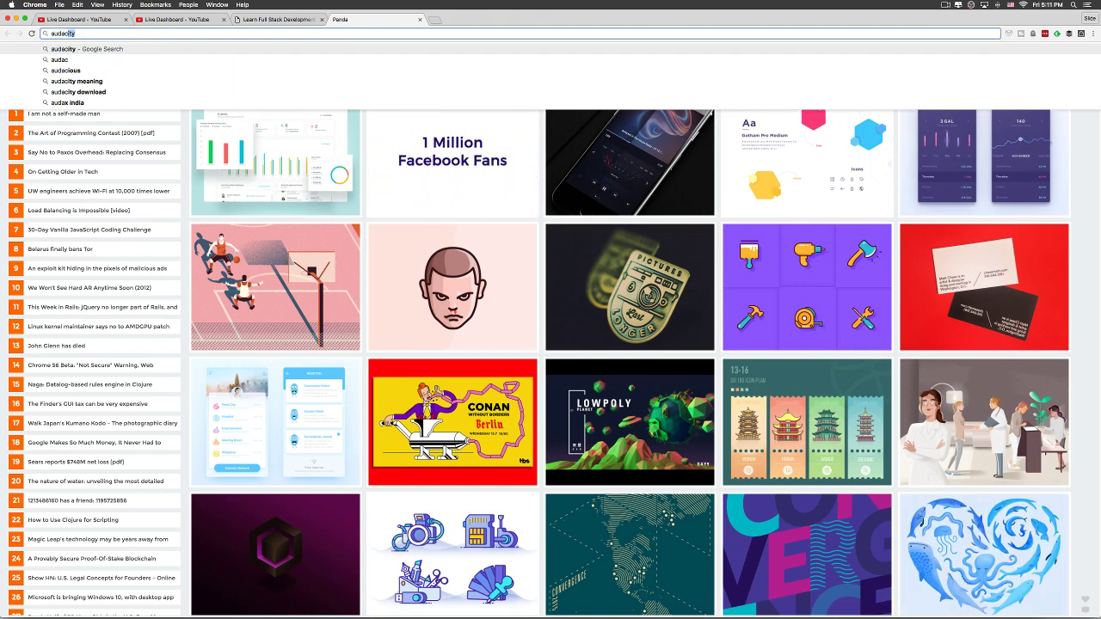
text(ity for mac)
key(Return)
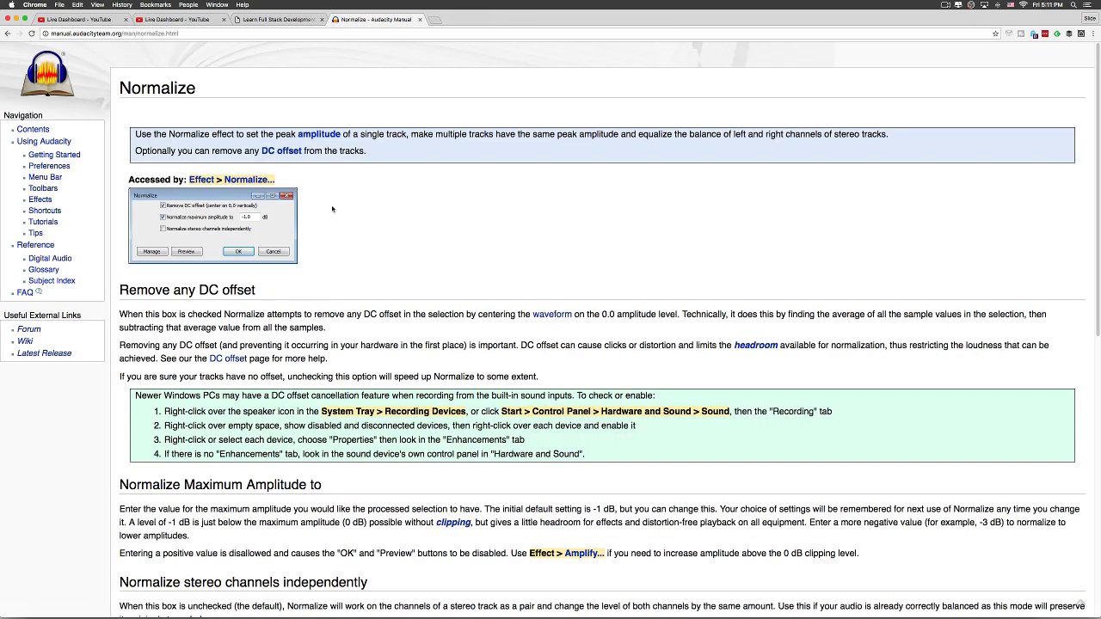
scroll(334, 207, down, 2)
drag(162, 229, 259, 231)
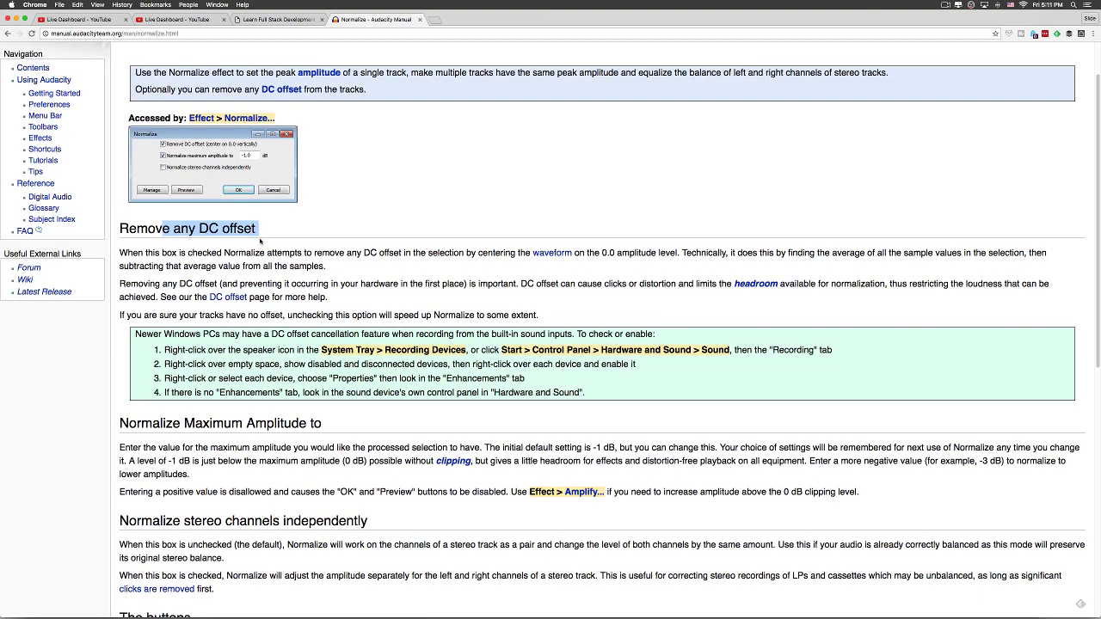
Step: Read the remaining sections of the Normalize manual page down to its tips and links, and switch back to Audacity
click(263, 237)
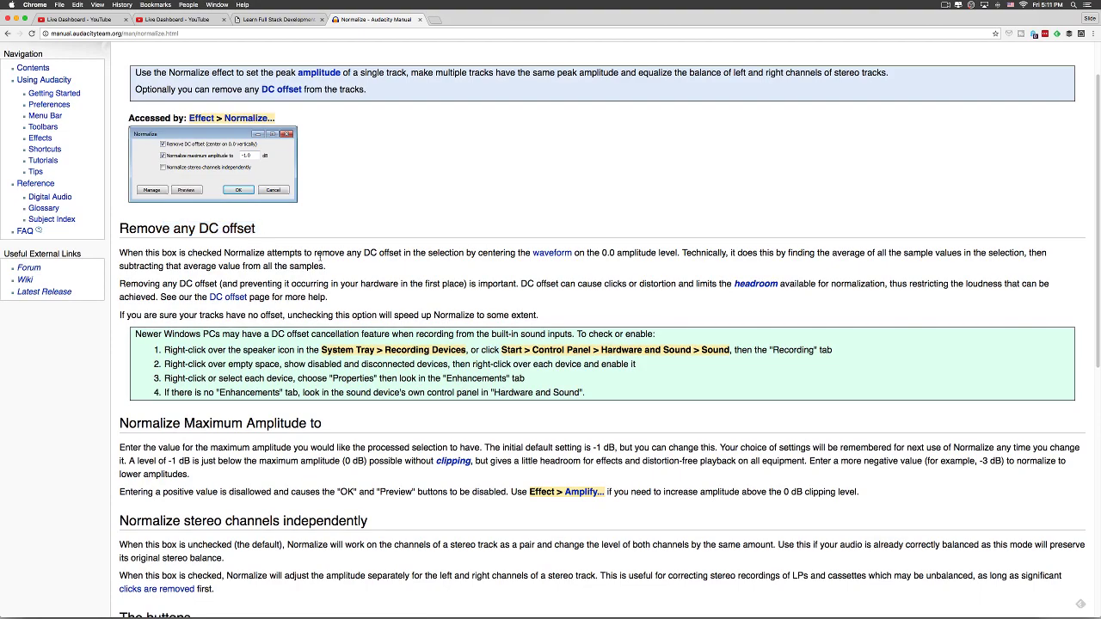
scroll(320, 256, down, 10)
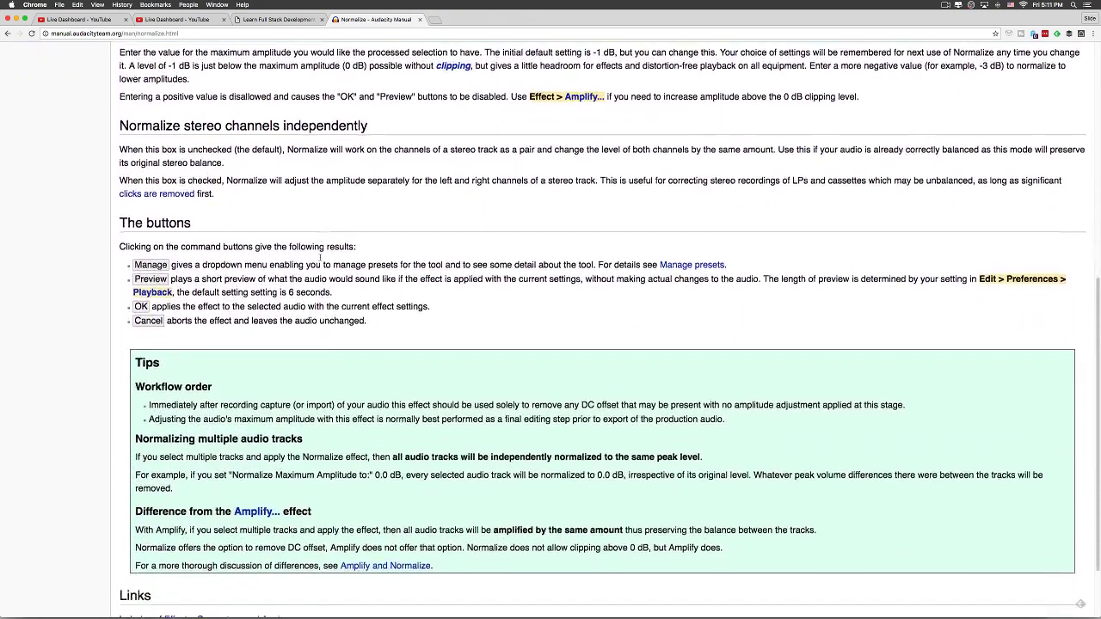
scroll(320, 256, down, 3)
mouse_move(662, 602)
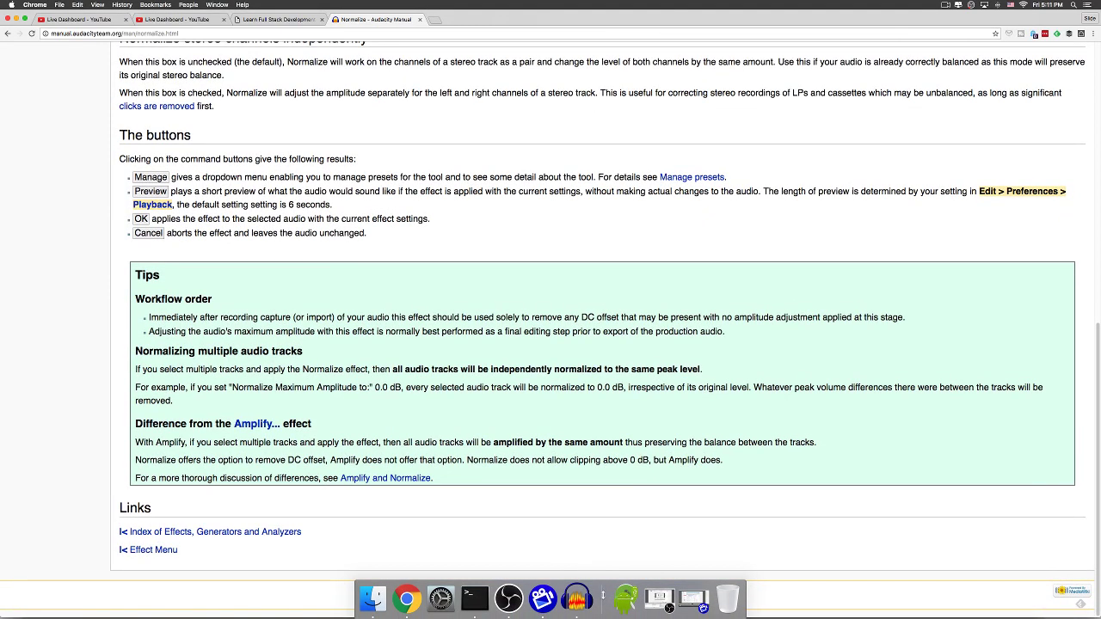
click(576, 598)
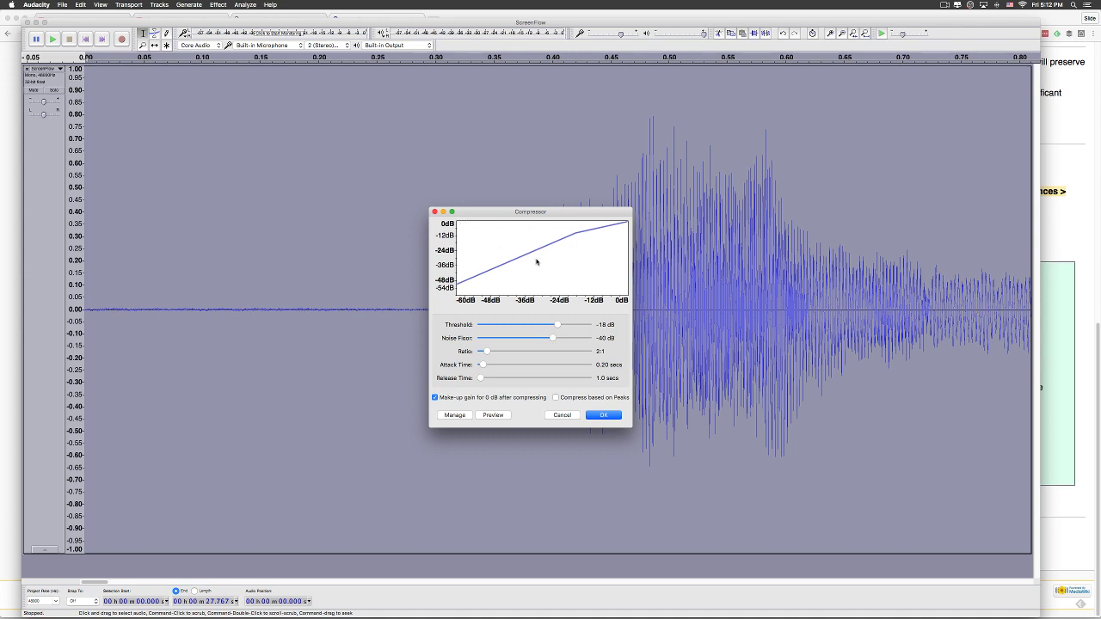
Step: Close the Compressor settings without applying them, and bring Audacity back to the front over the live dashboard
click(434, 211)
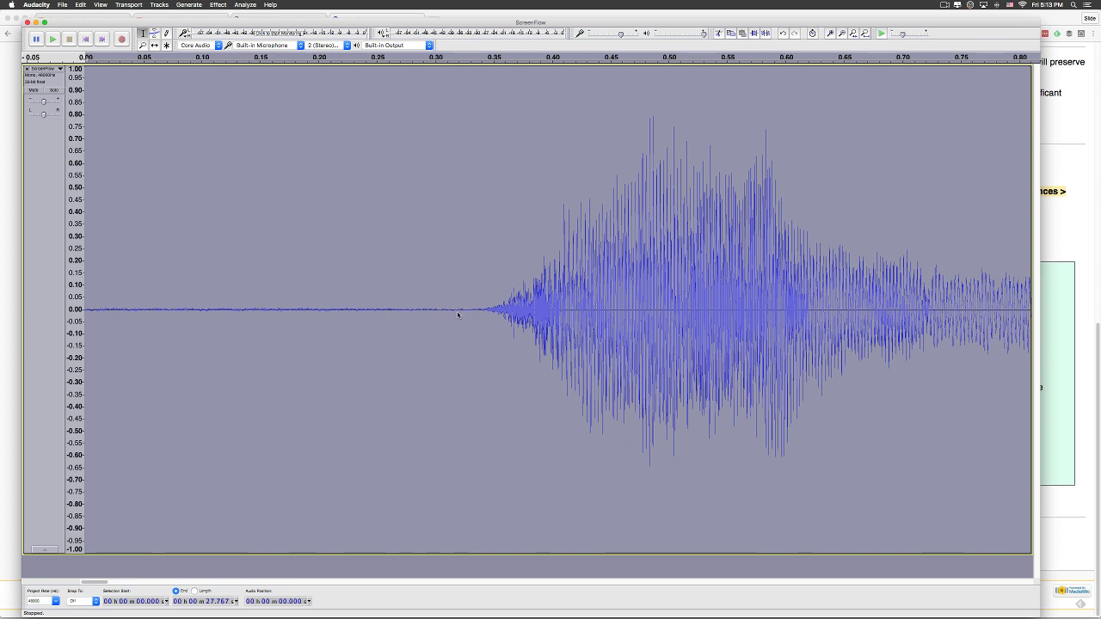
mouse_move(575, 607)
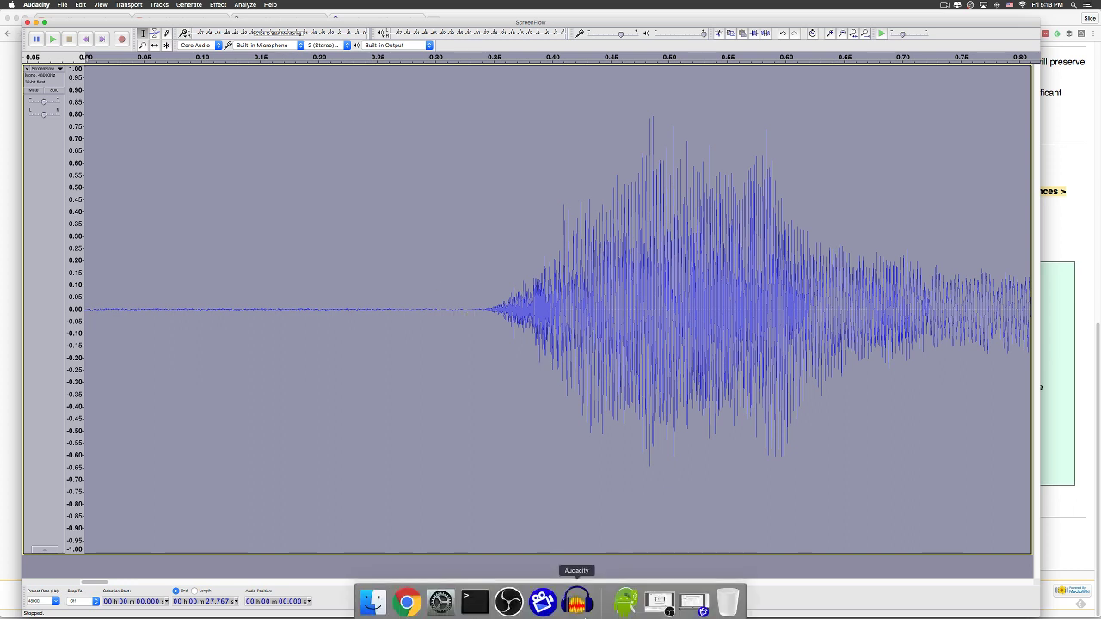
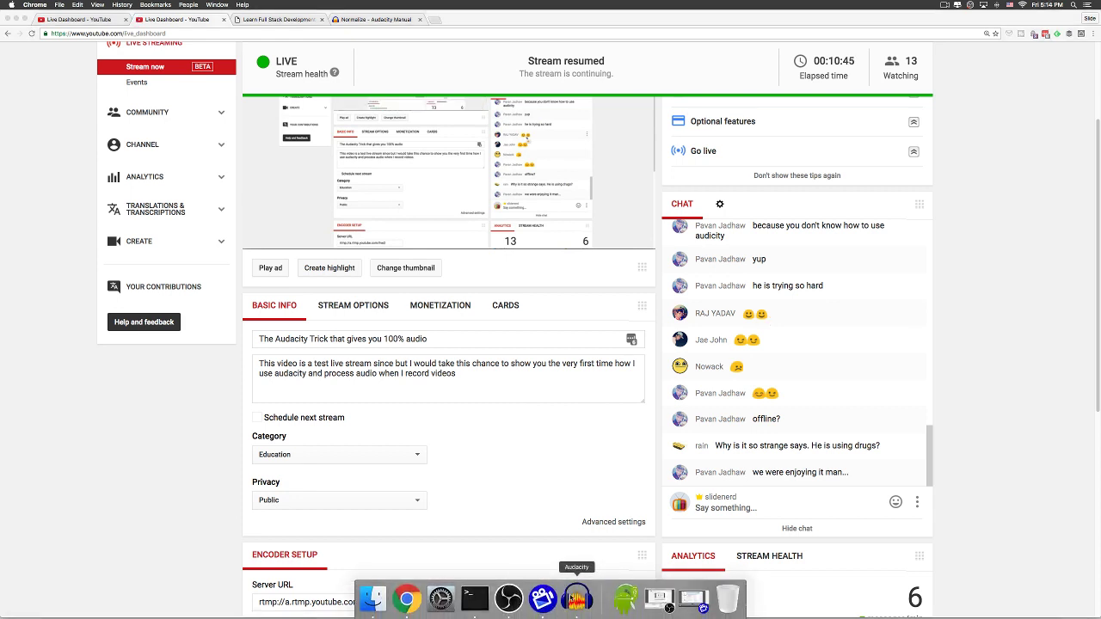
click(572, 602)
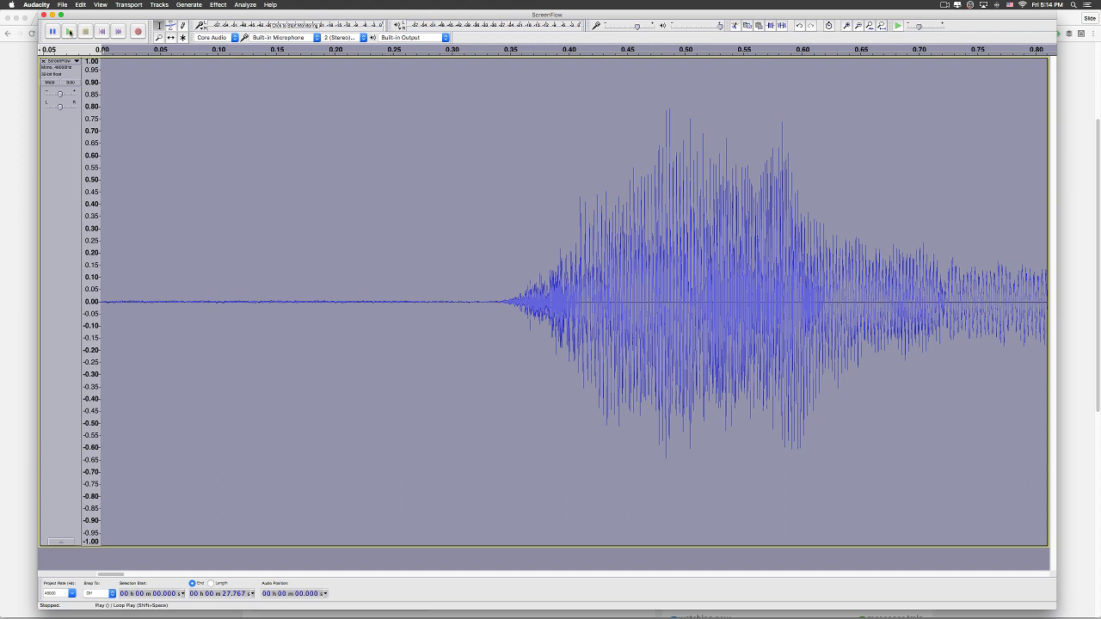
Step: Search the computer for "activity" and launch Activity Monitor
key(super+space)
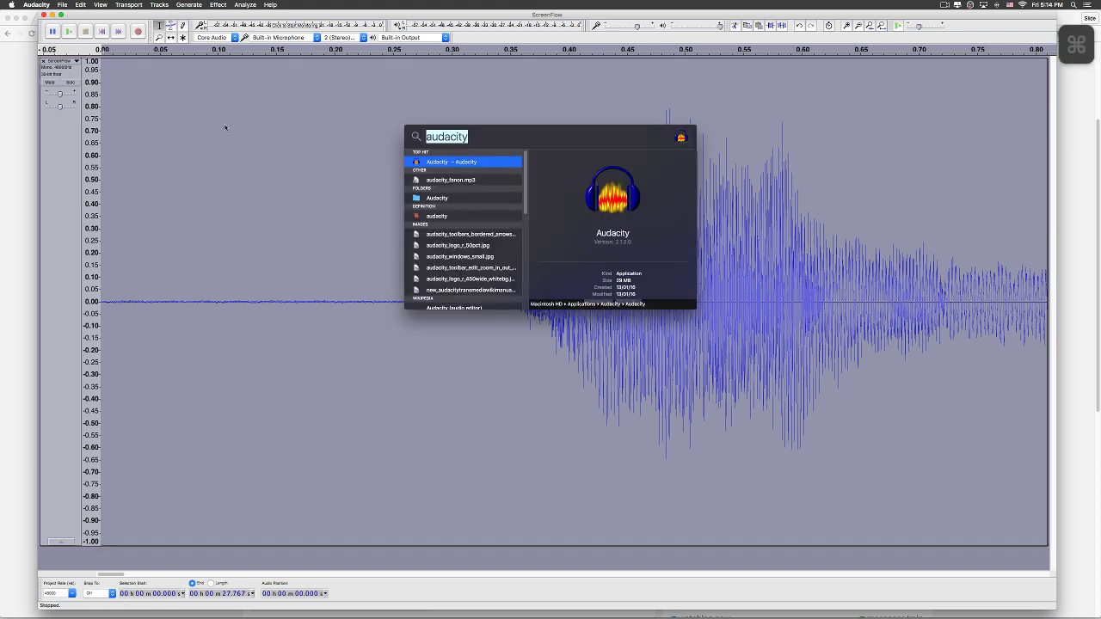
key(BackSpace)
text(scr)
key(Escape)
text(t)
key(BackSpace)
text(app)
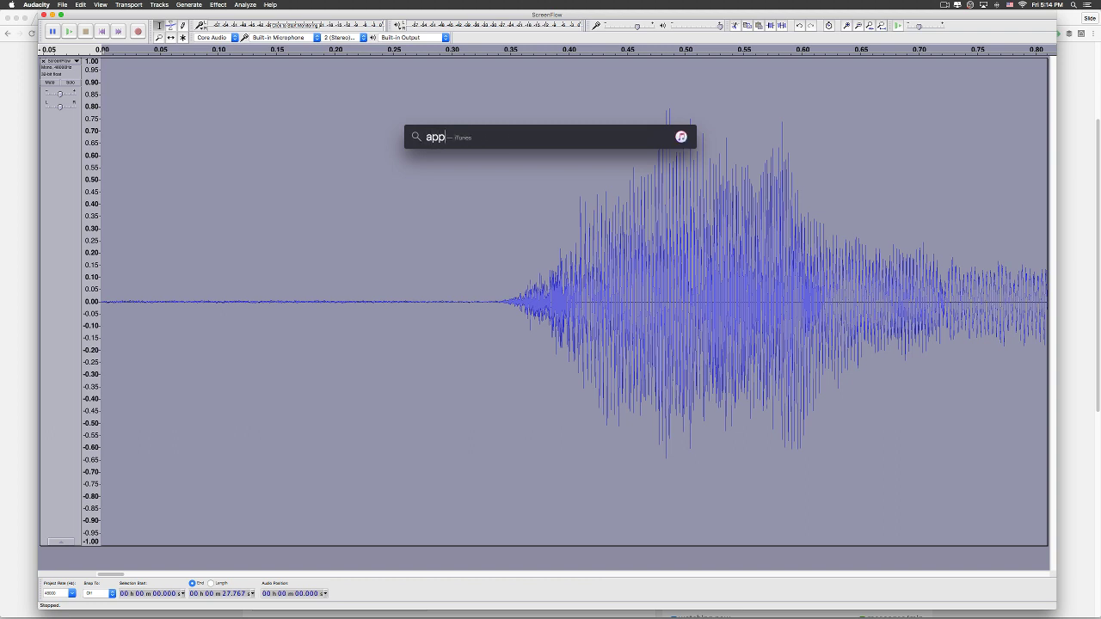
key(BackSpace)
key(BackSpace)
text(ctivity)
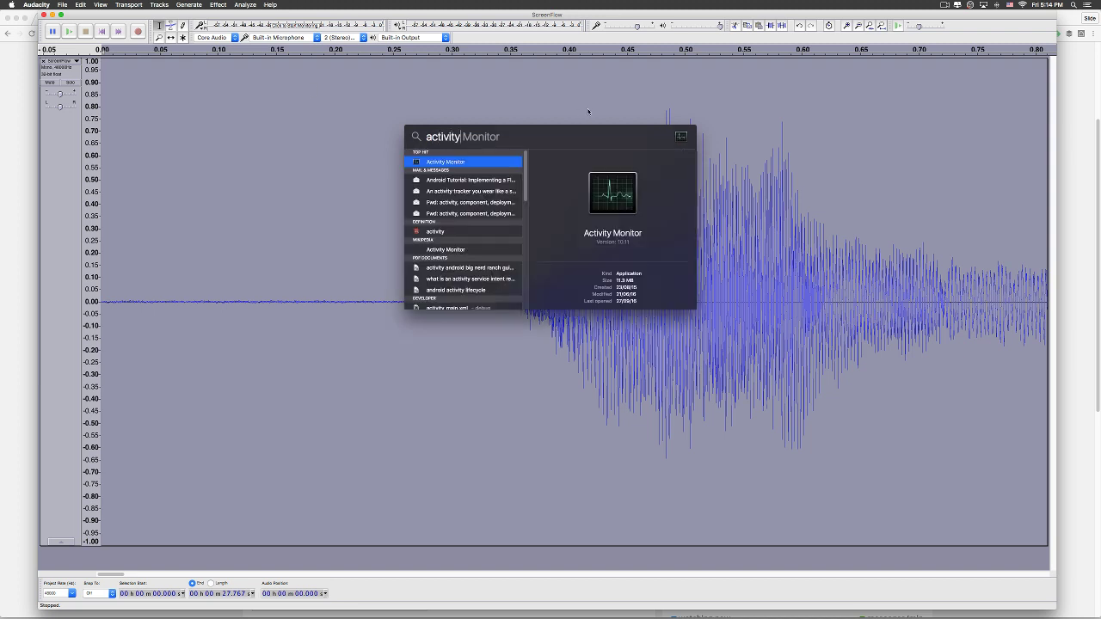
key(super+a)
click(462, 162)
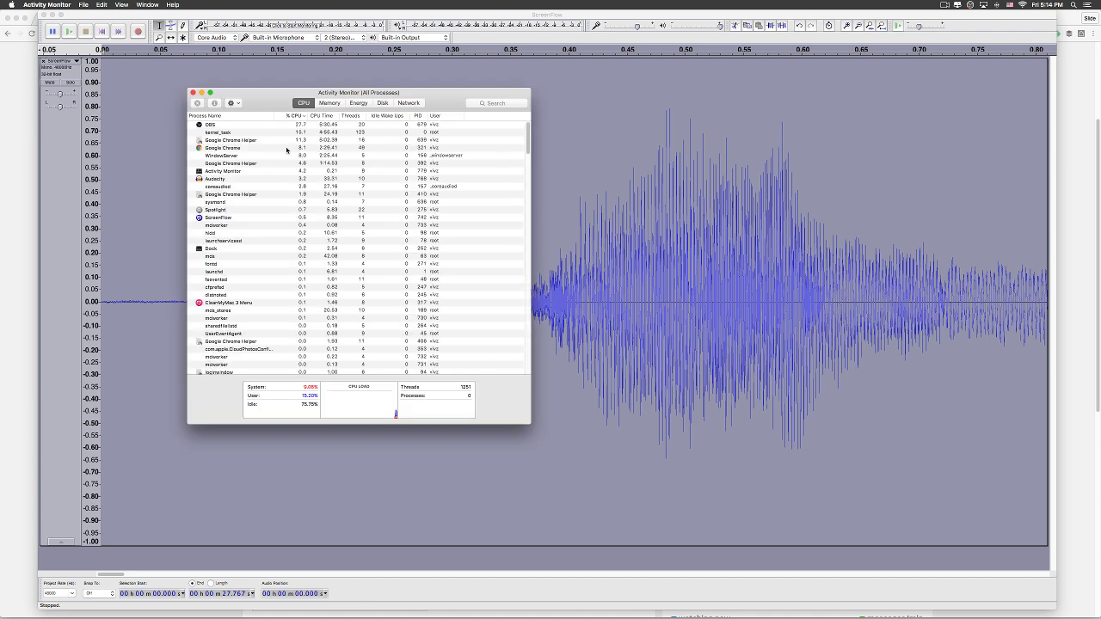
Step: Try to quit the Audacity process normally from the process list, and return to the Audacity window
click(250, 171)
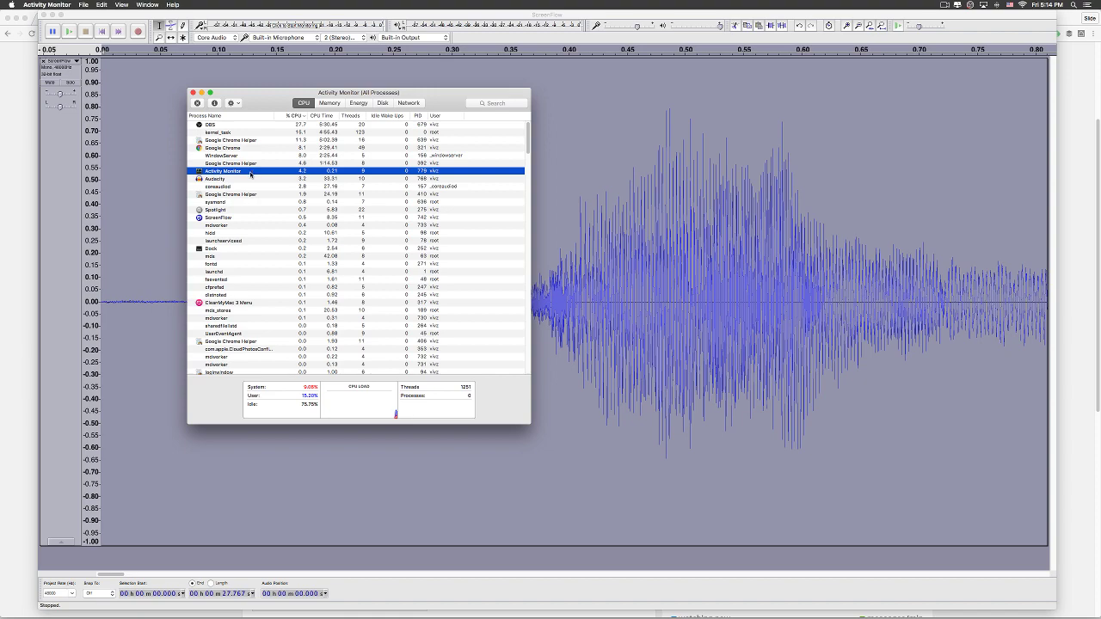
scroll(265, 215, down, 15)
scroll(265, 215, up, 15)
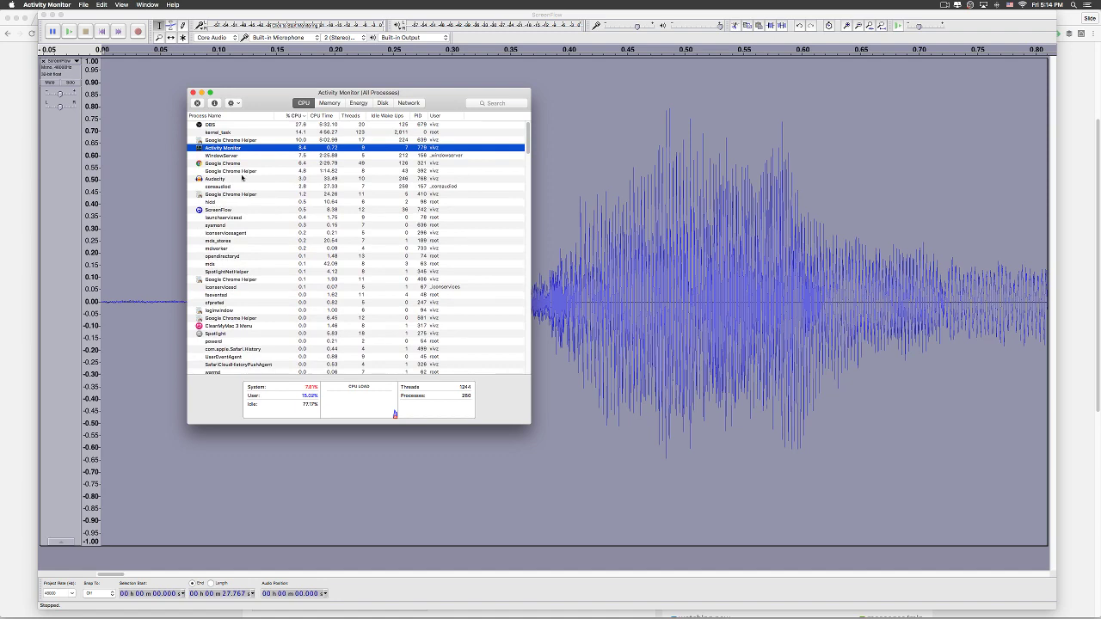
click(231, 177)
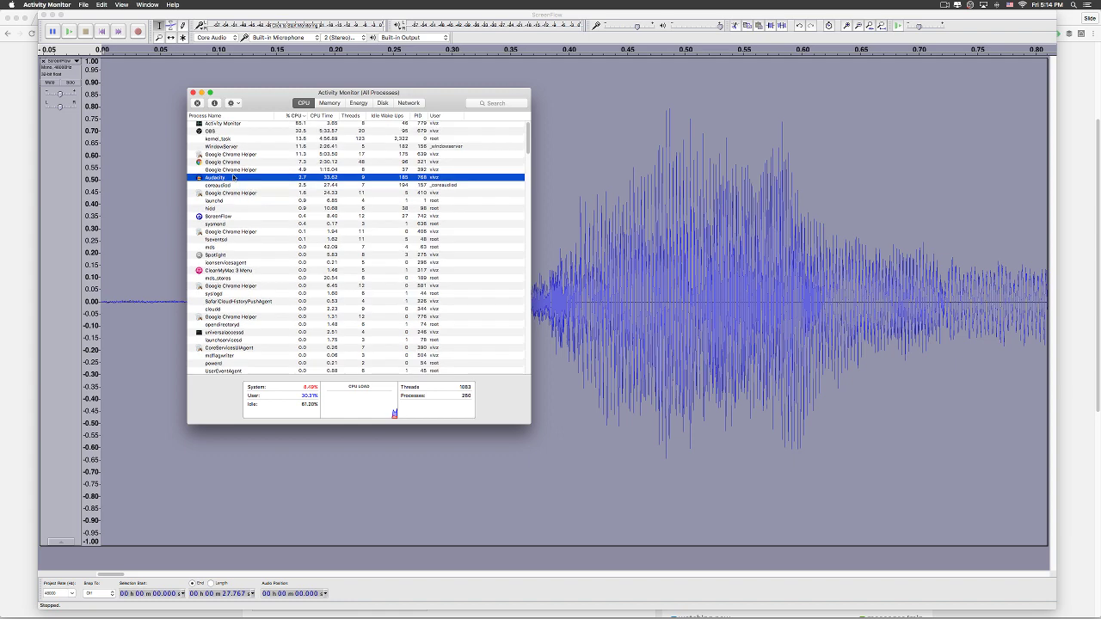
click(121, 4)
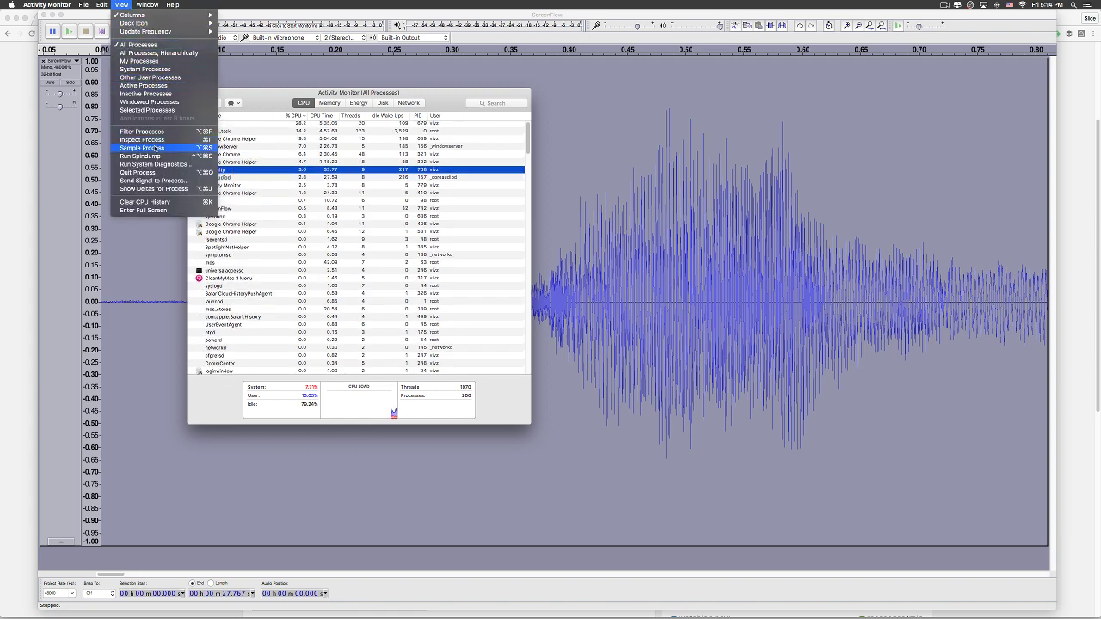
click(155, 173)
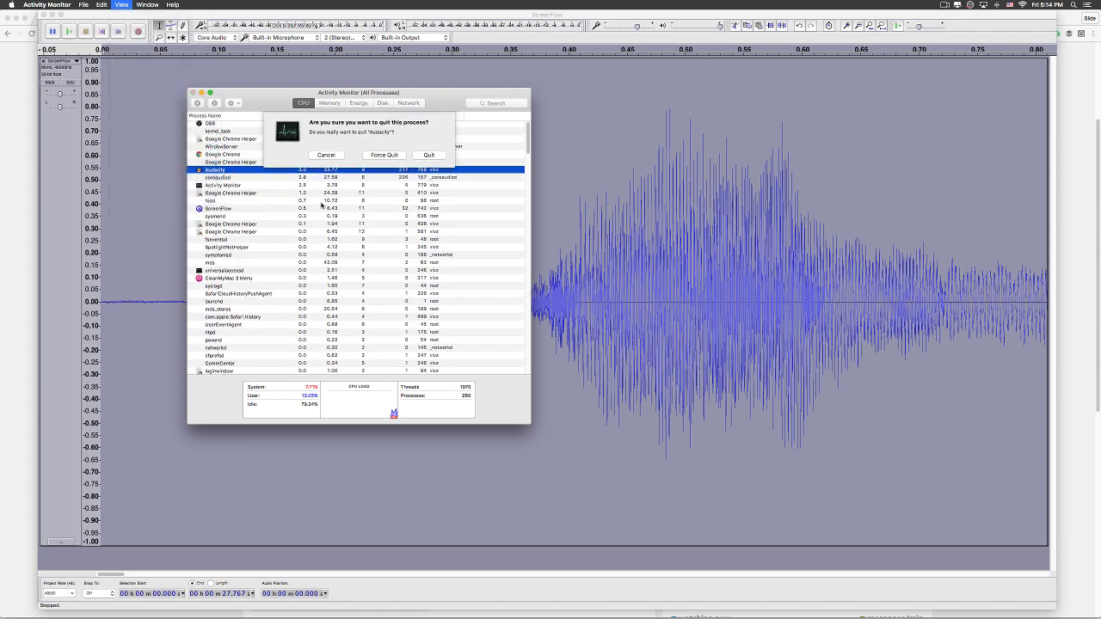
click(430, 155)
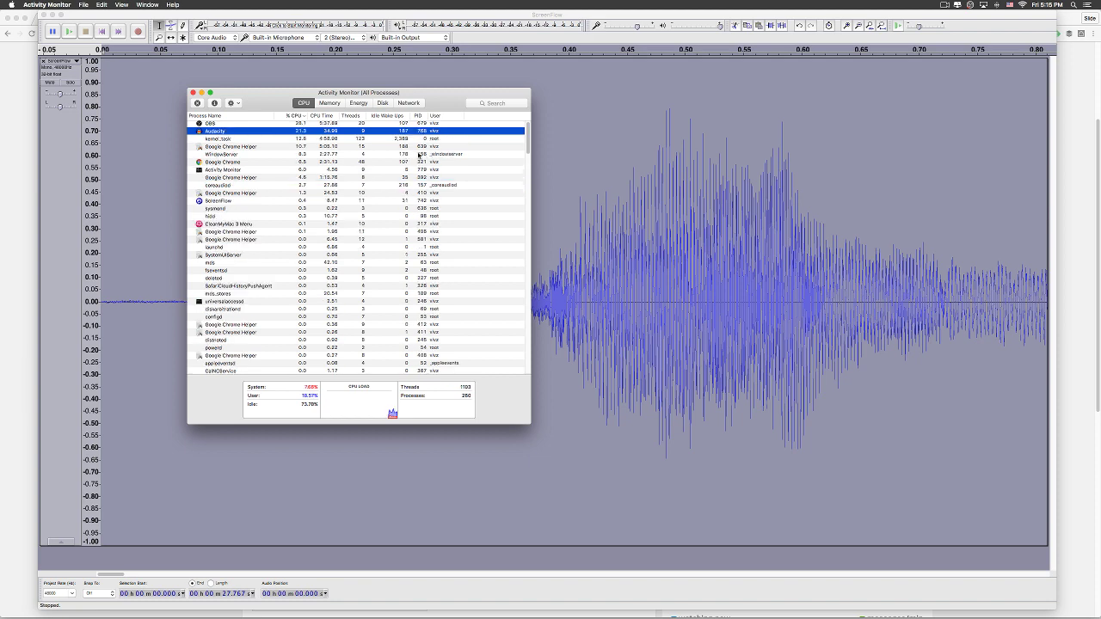
click(565, 153)
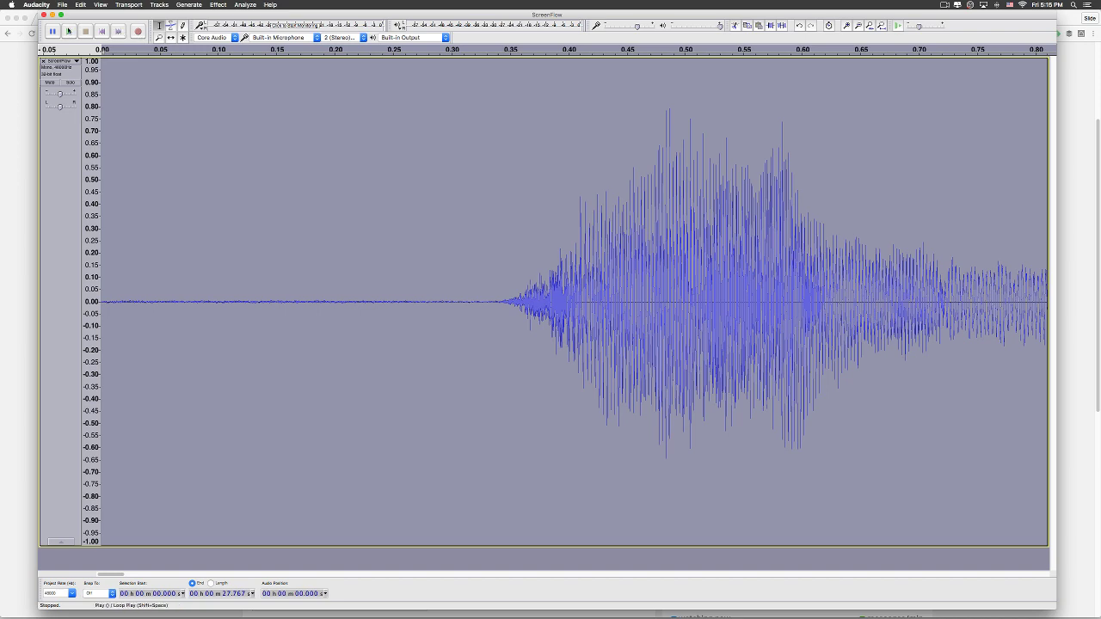
Step: Switch back to Activity Monitor and force quit the Audacity process
mouse_move(593, 616)
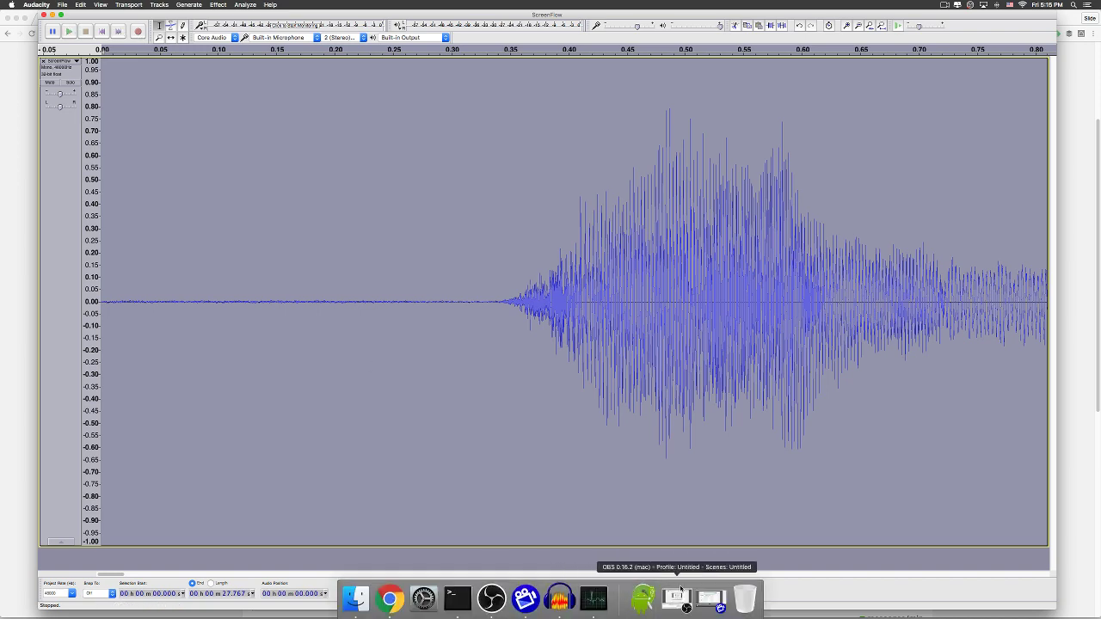
click(594, 598)
click(297, 162)
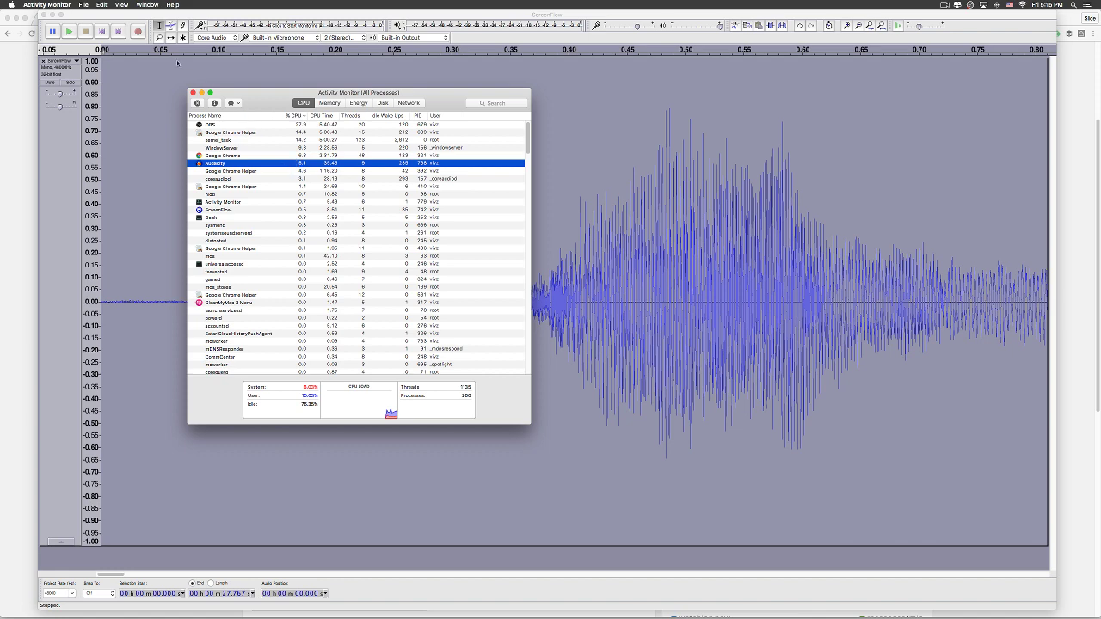
click(121, 5)
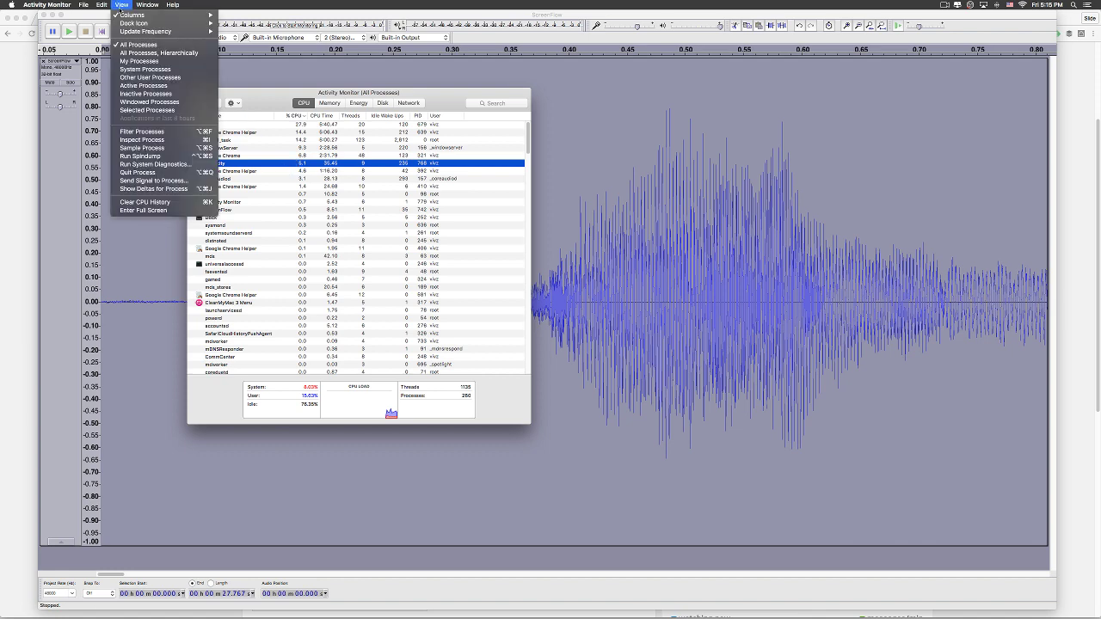
click(152, 173)
click(384, 155)
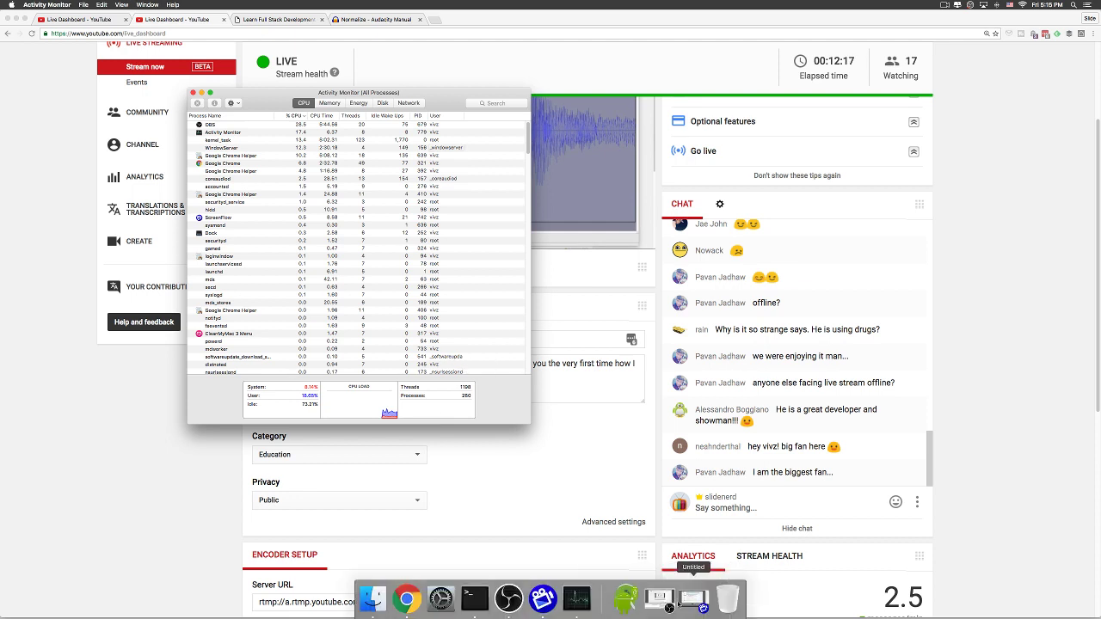
Step: Relaunch Audacity, recover the unsaved ScreenFlow project, and dismiss the recovery warning and welcome message
key(super+space)
text(auda)
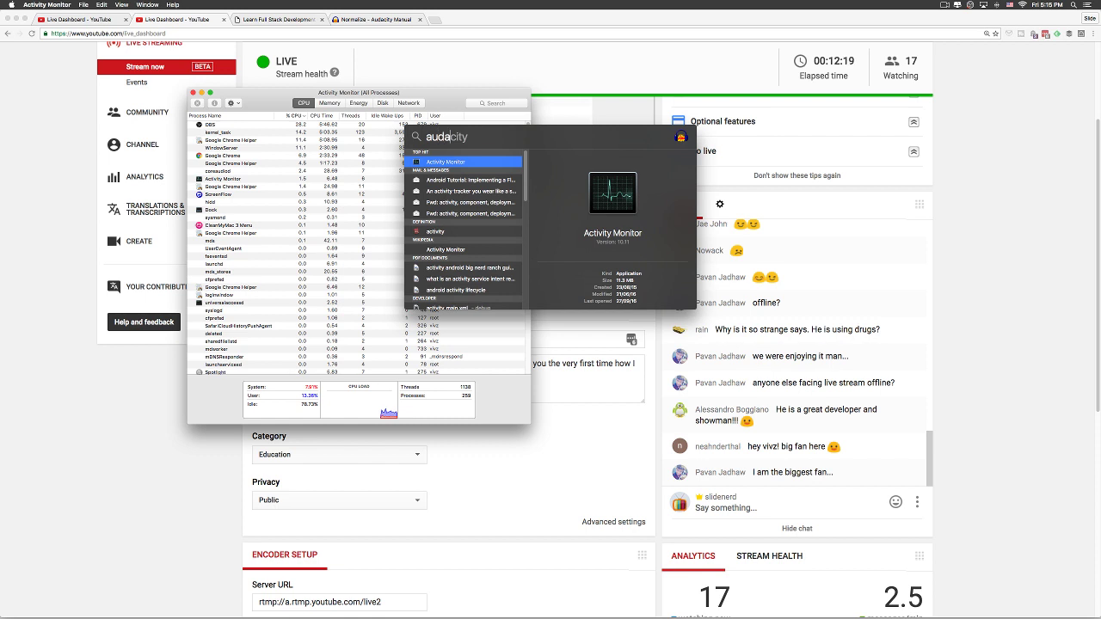
key(Return)
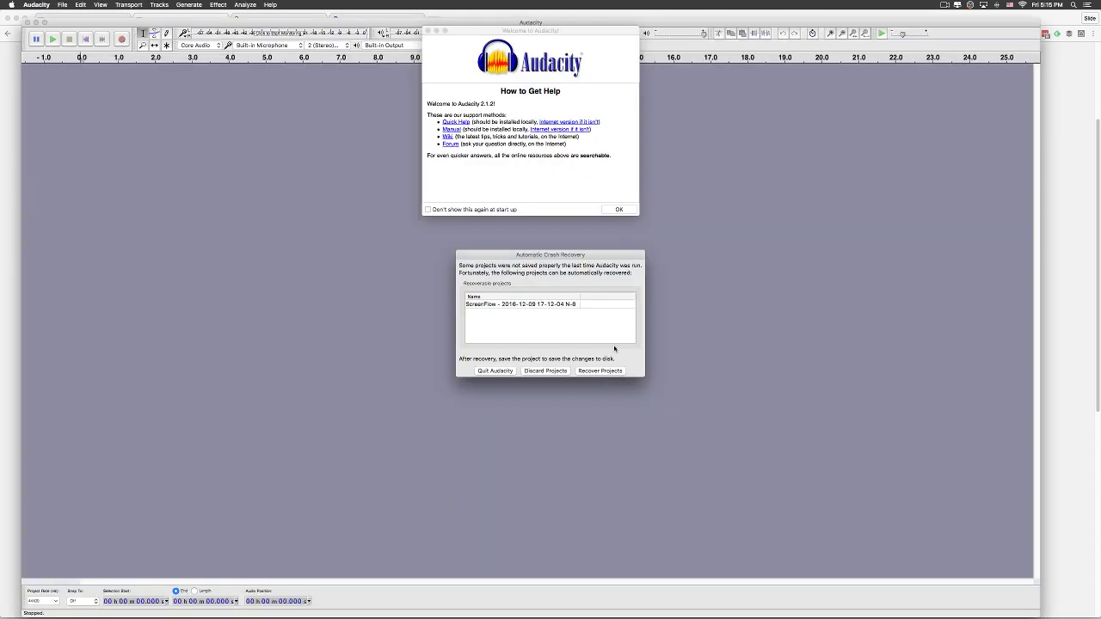
click(517, 306)
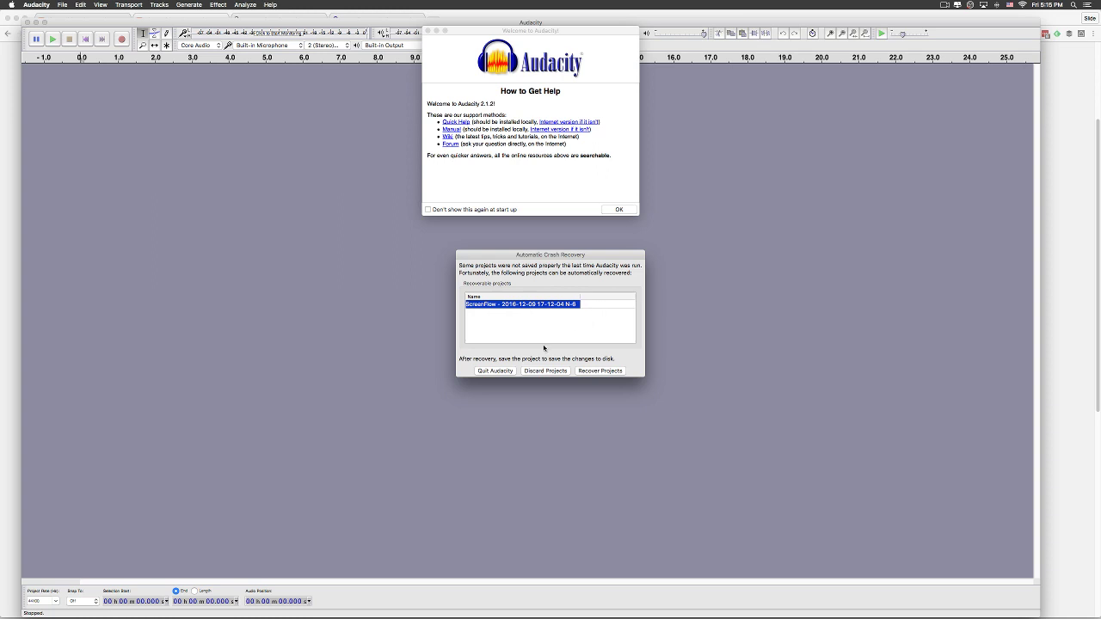
click(600, 370)
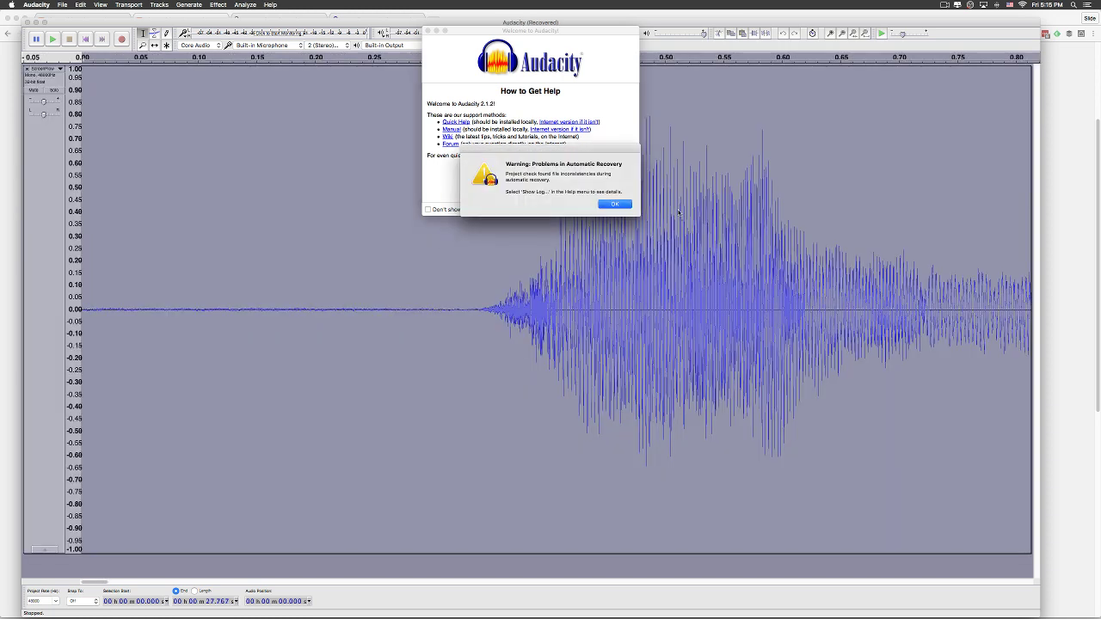
click(607, 206)
click(607, 205)
Step: Place the playback cursor at 0.113 s in the recovered track and listen to its opening seconds twice
click(335, 241)
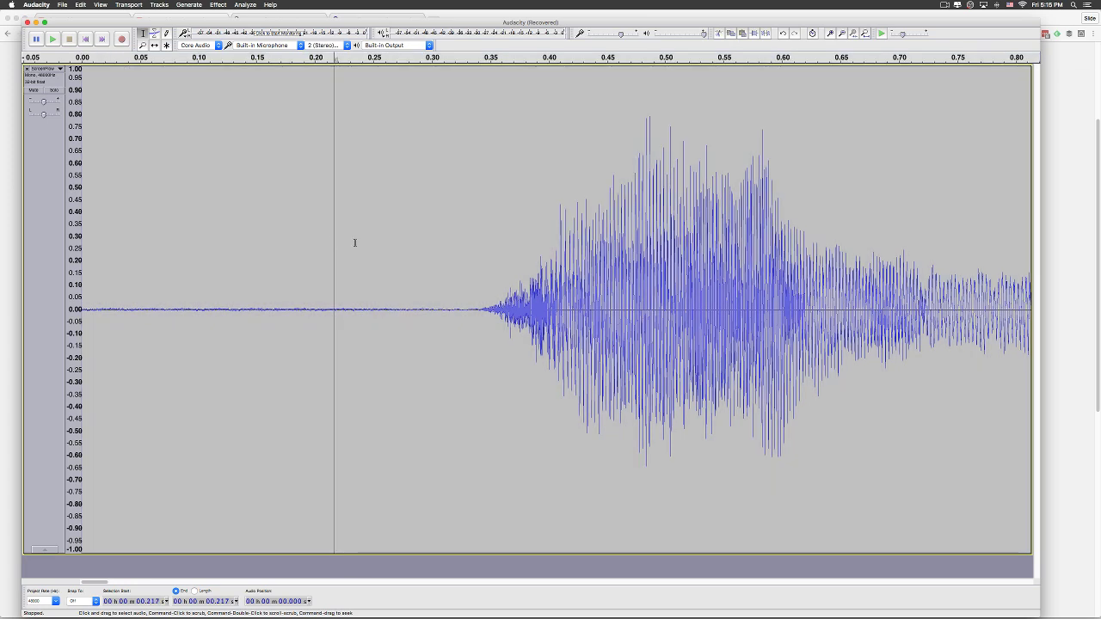
key(super+a)
click(212, 132)
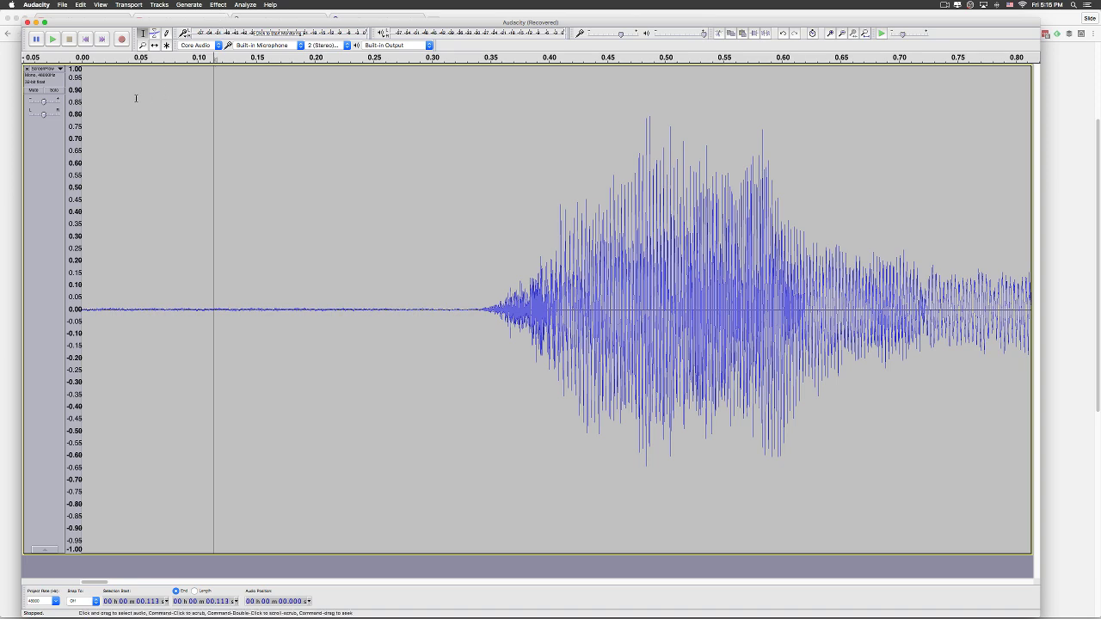
click(52, 39)
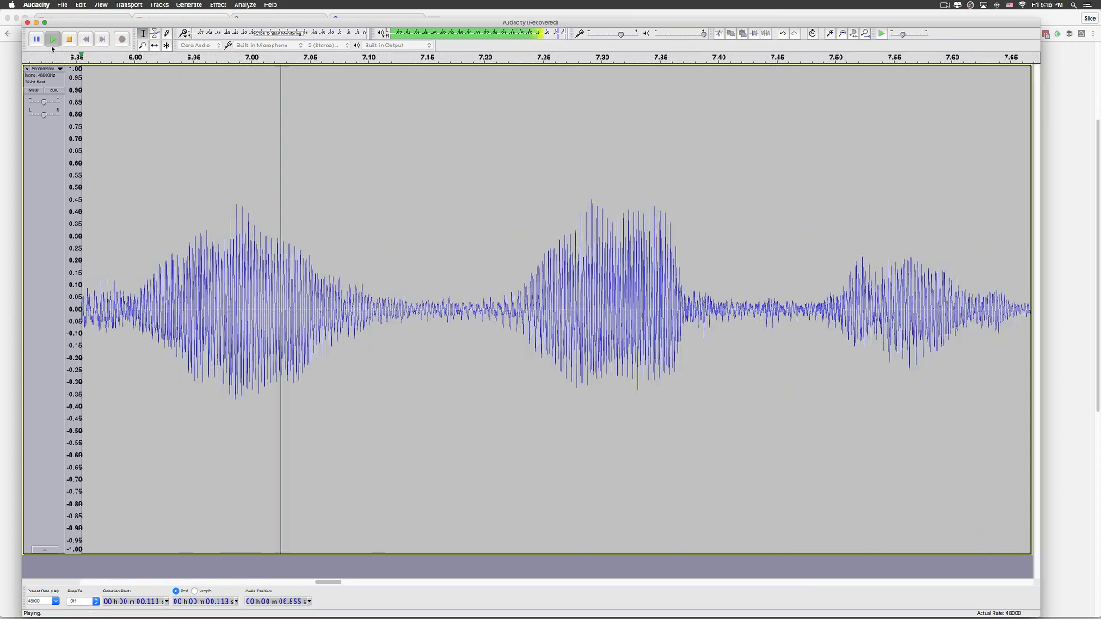
key(space)
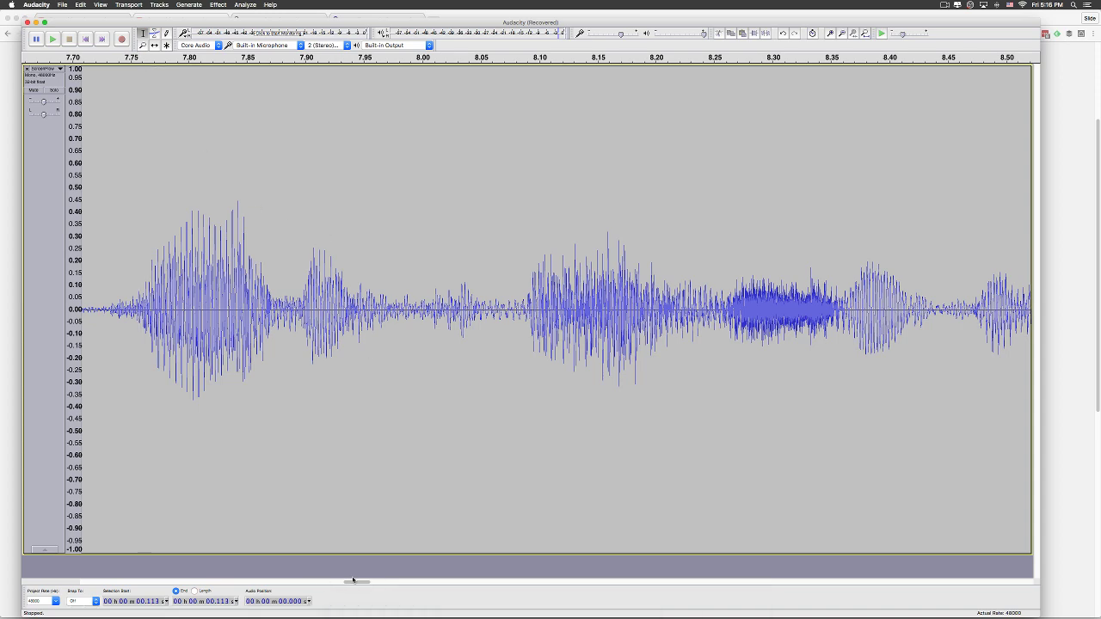
drag(356, 581, 52, 575)
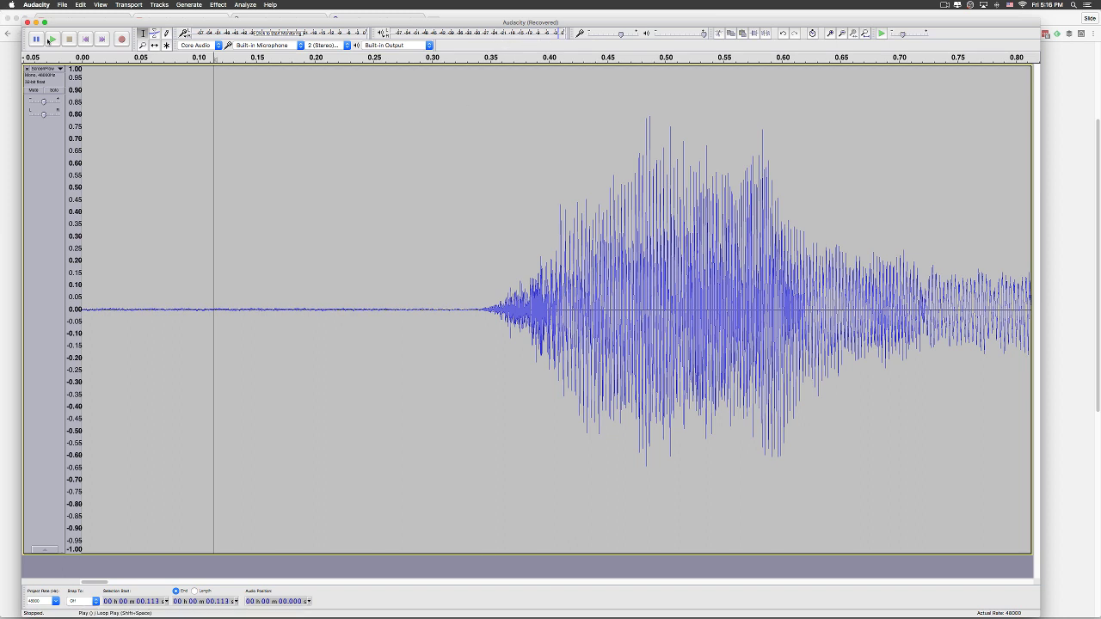
click(52, 40)
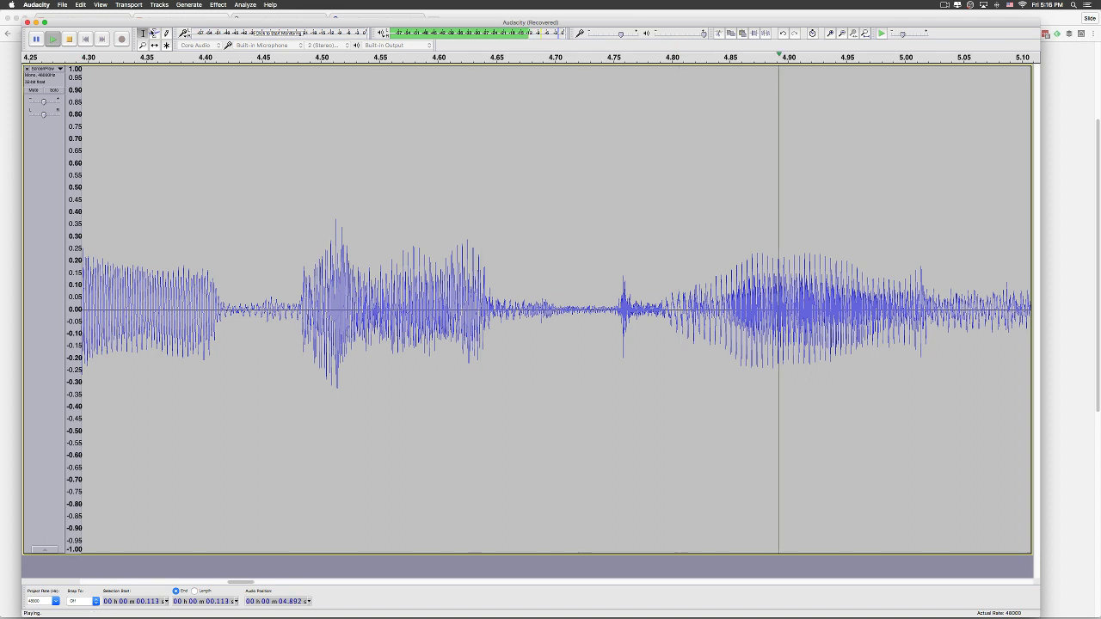
key(space)
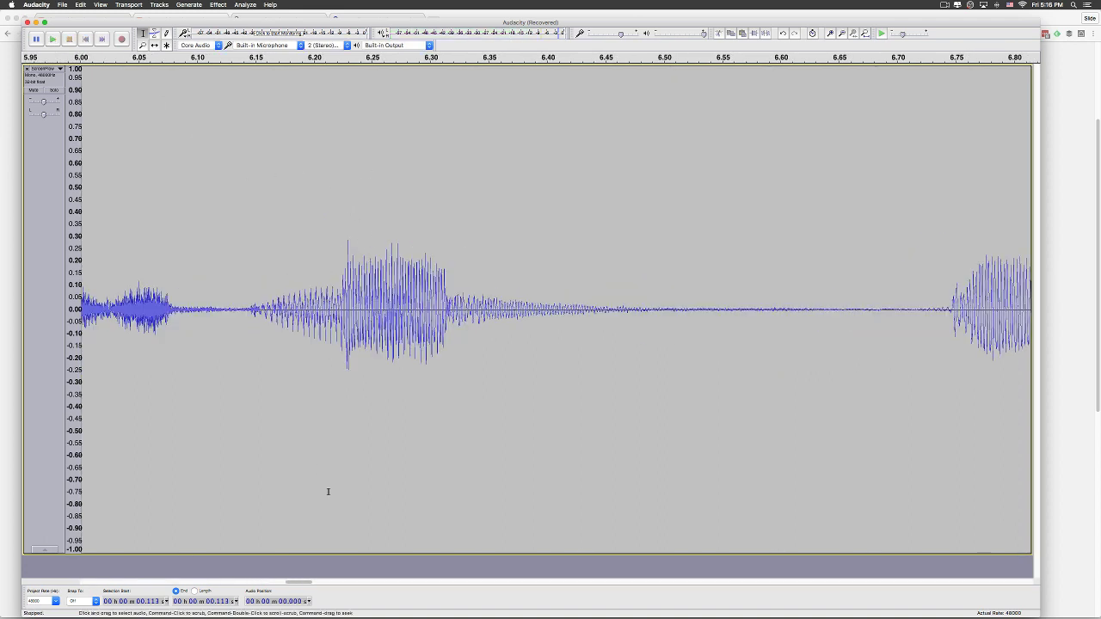
Step: Apply the Compressor to the whole track with the threshold set to -12 dB
drag(303, 583, 96, 584)
click(218, 5)
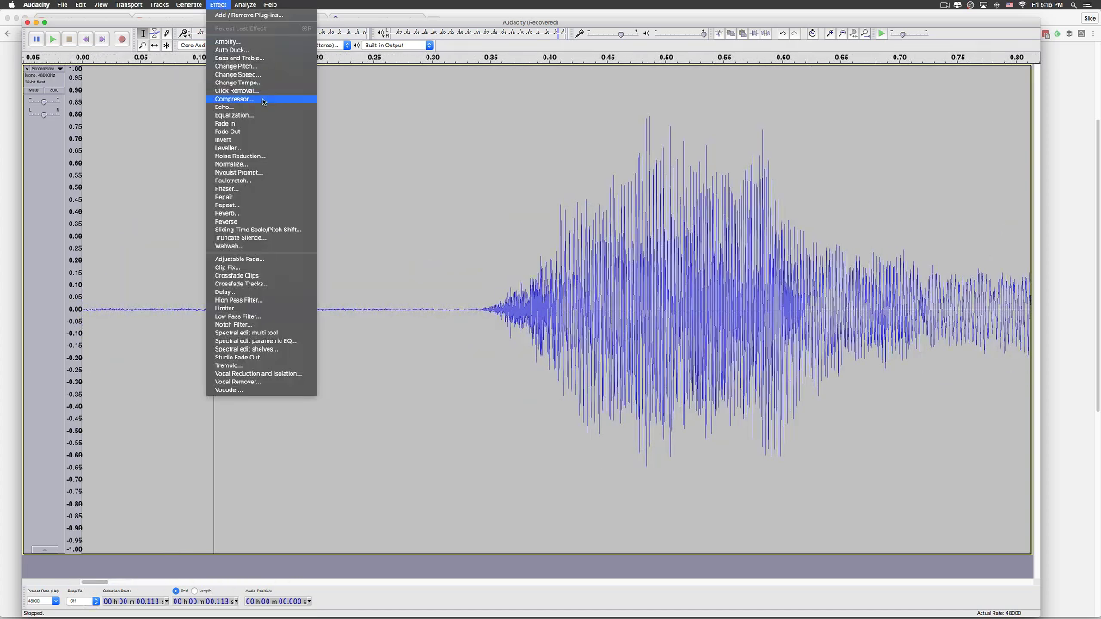
click(236, 99)
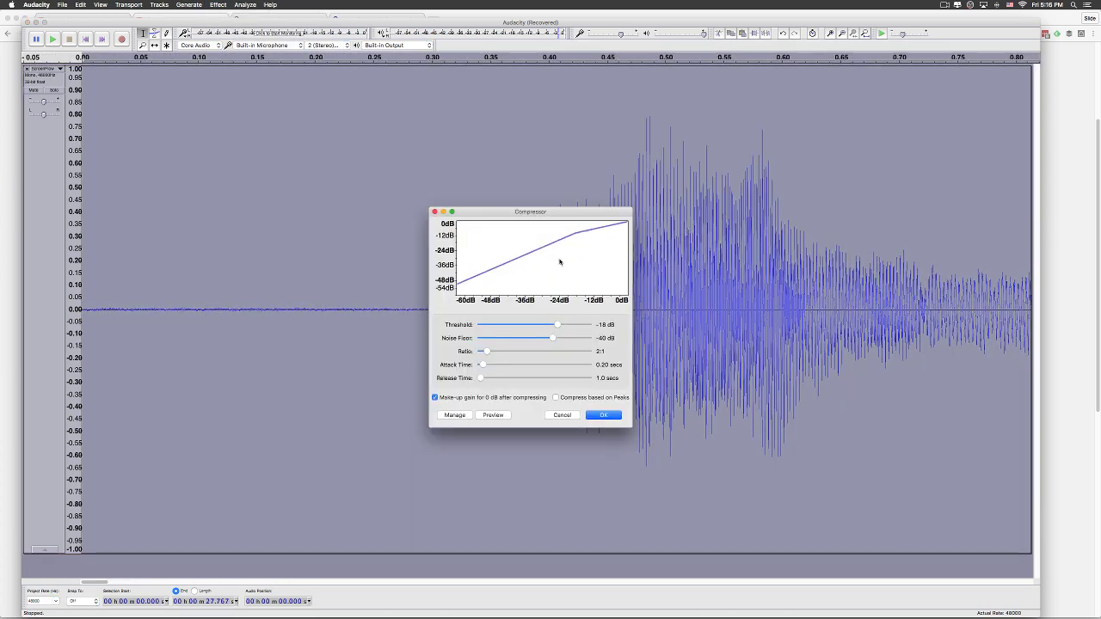
drag(559, 325, 567, 327)
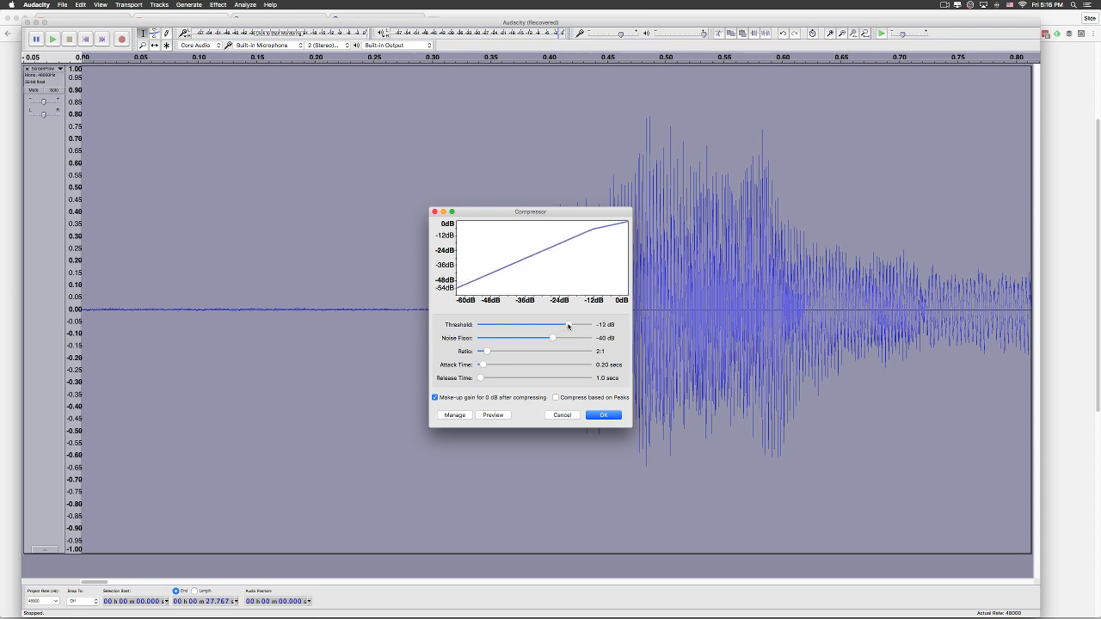
click(616, 414)
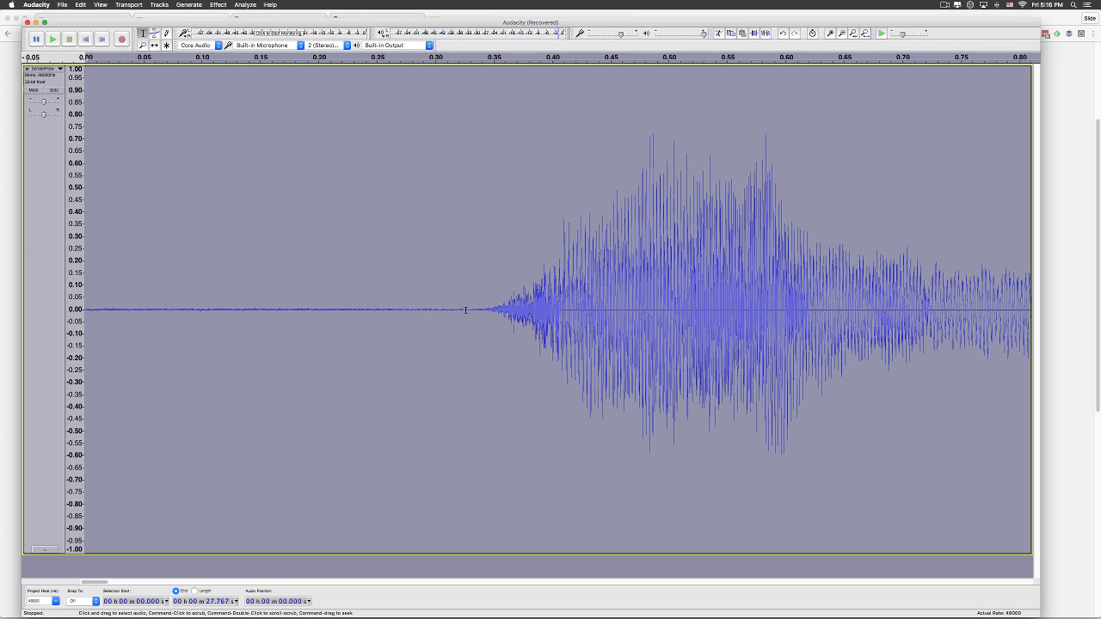
click(466, 311)
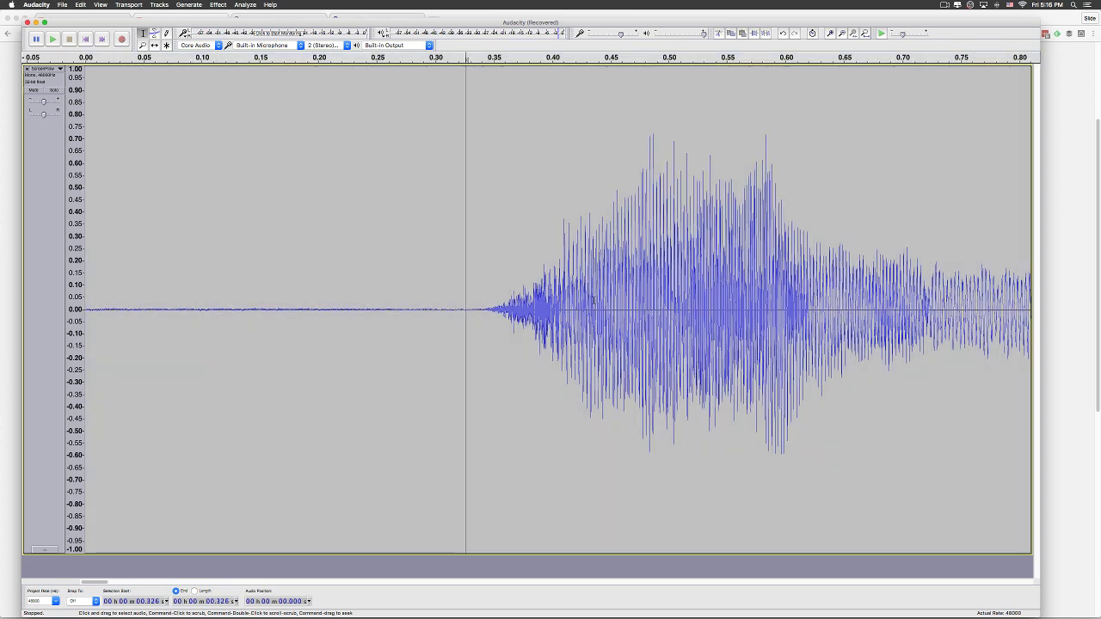
Step: Apply Equalization to the whole track using the Bass Boost curve
click(219, 5)
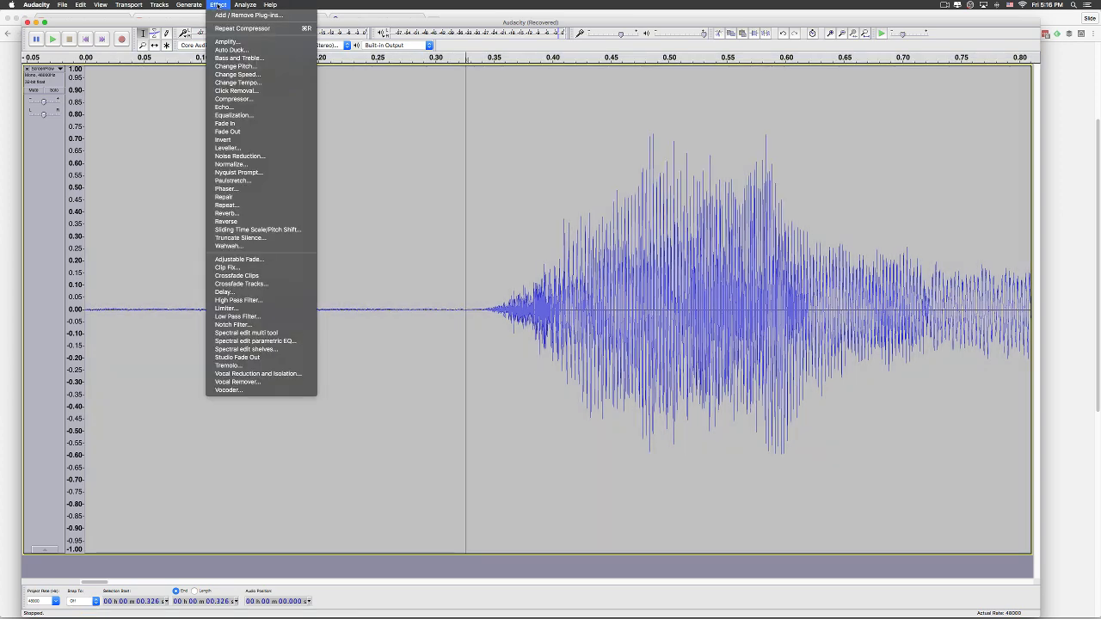
click(244, 115)
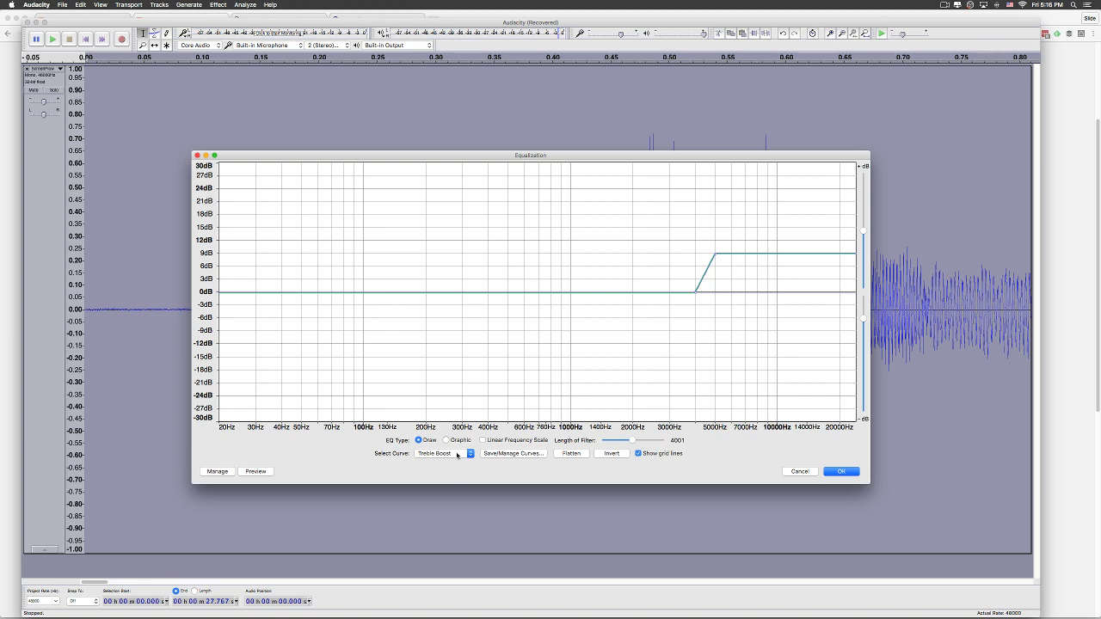
click(458, 454)
click(443, 418)
click(838, 471)
click(519, 366)
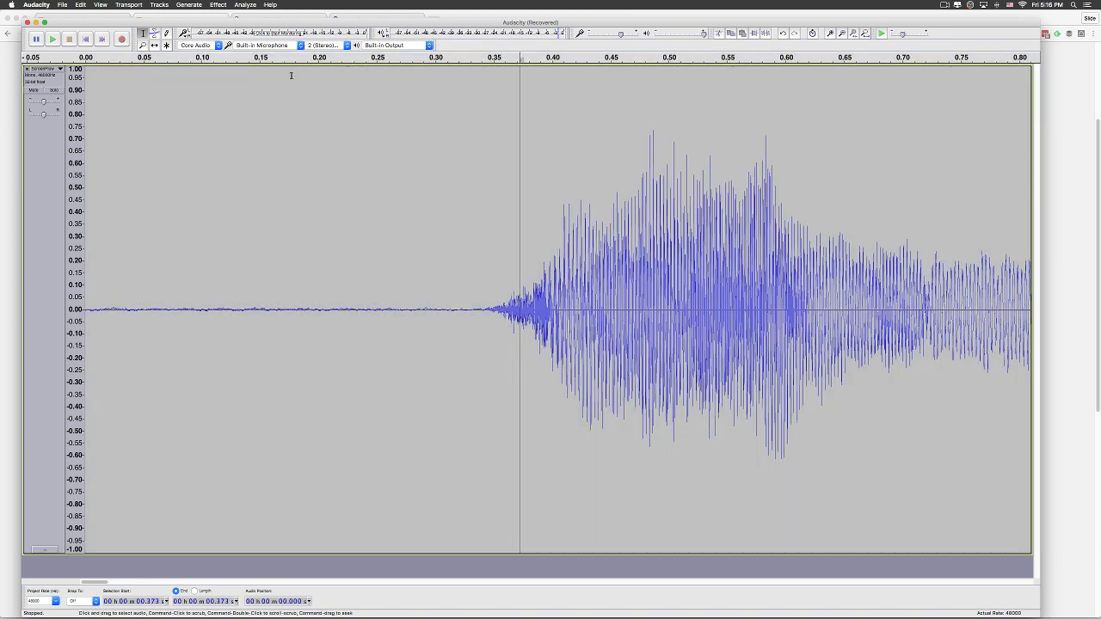
Step: Apply Equalization to the whole track using the Treble Boost curve
click(217, 5)
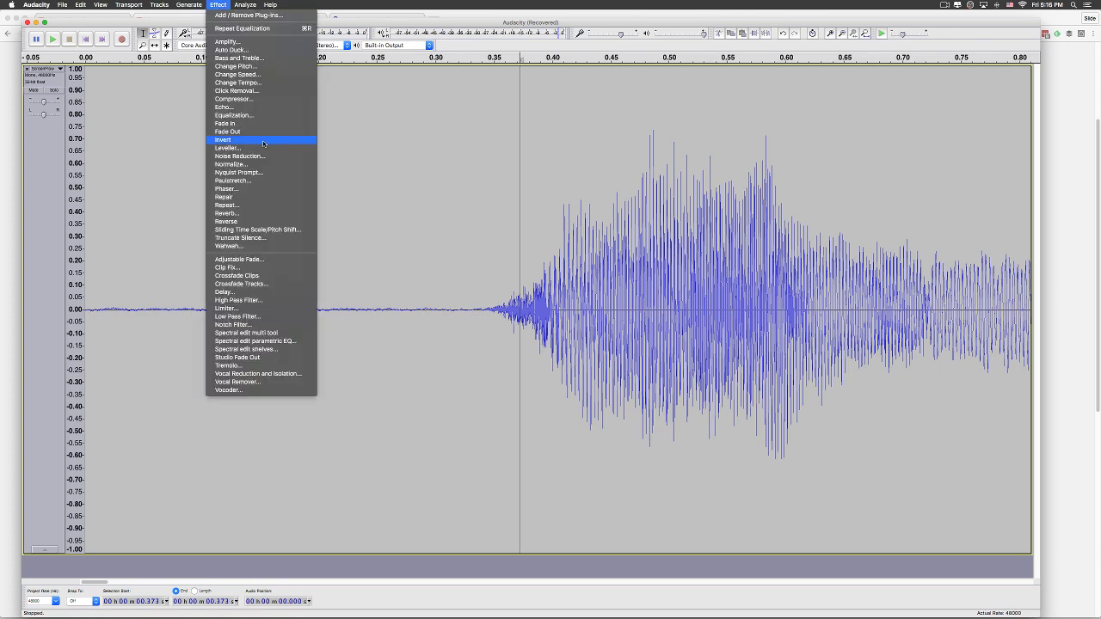
click(250, 116)
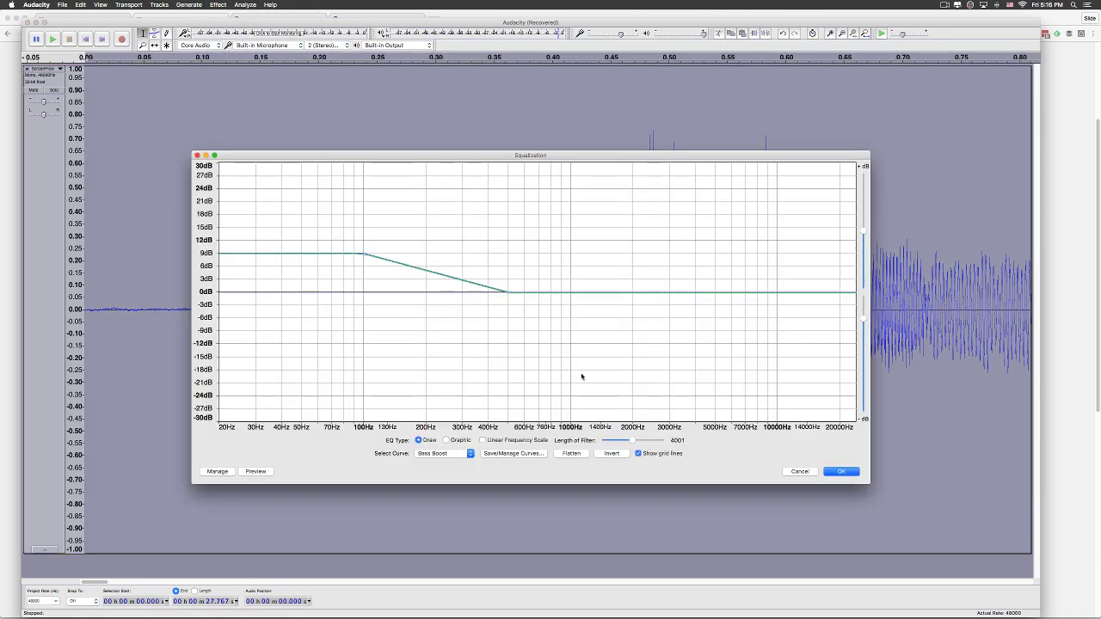
click(470, 454)
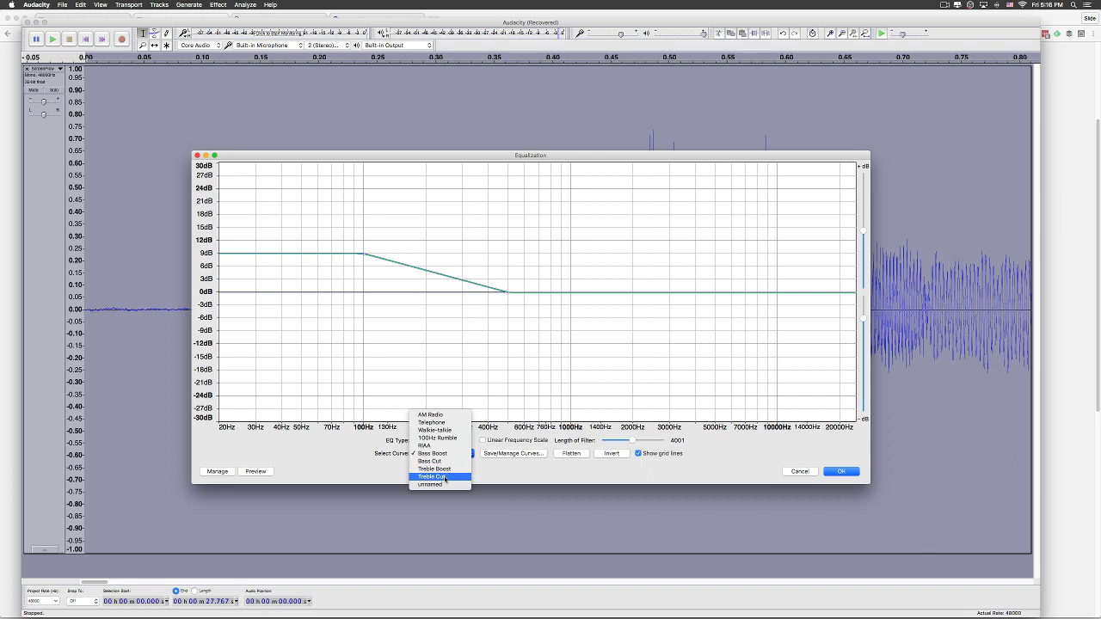
click(446, 470)
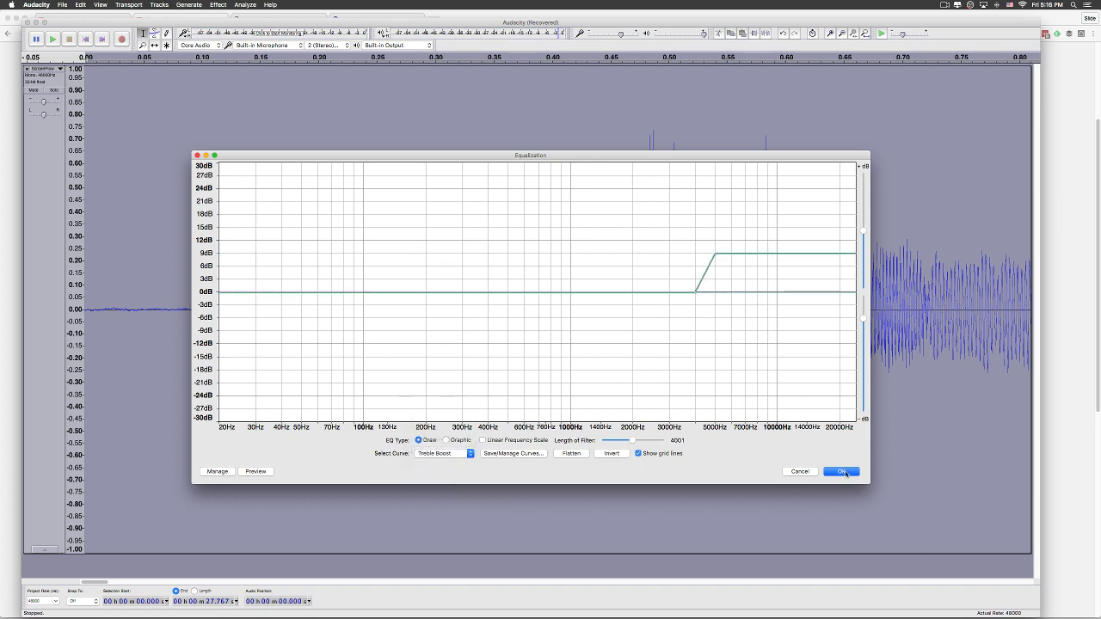
click(843, 471)
click(336, 295)
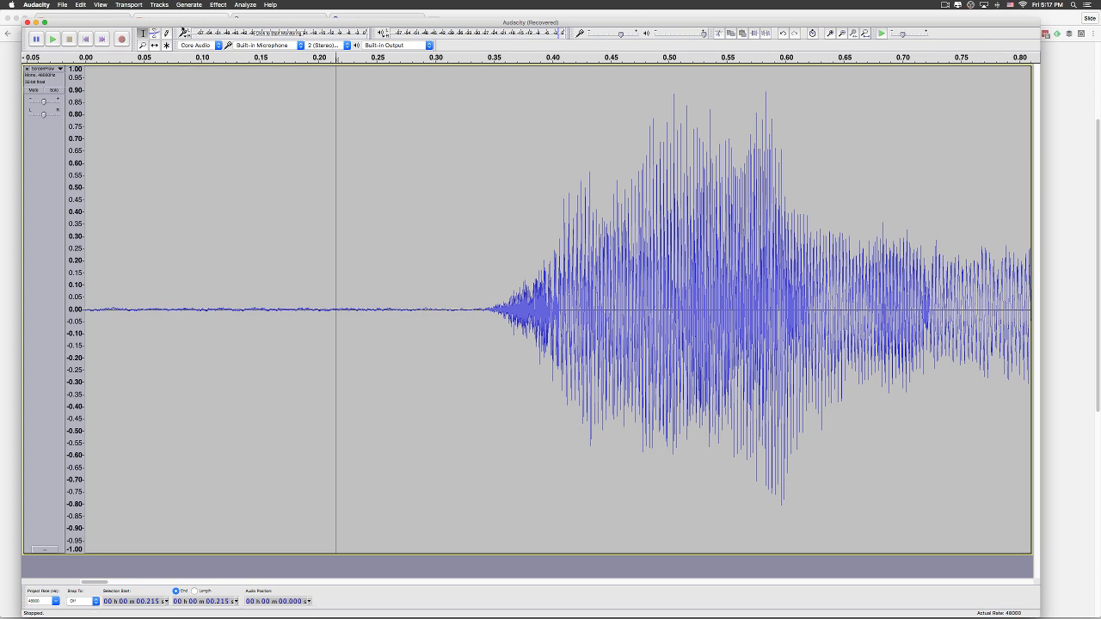
Step: Normalize the whole track to a maximum amplitude of -2.0 dB with DC offset removal
click(217, 5)
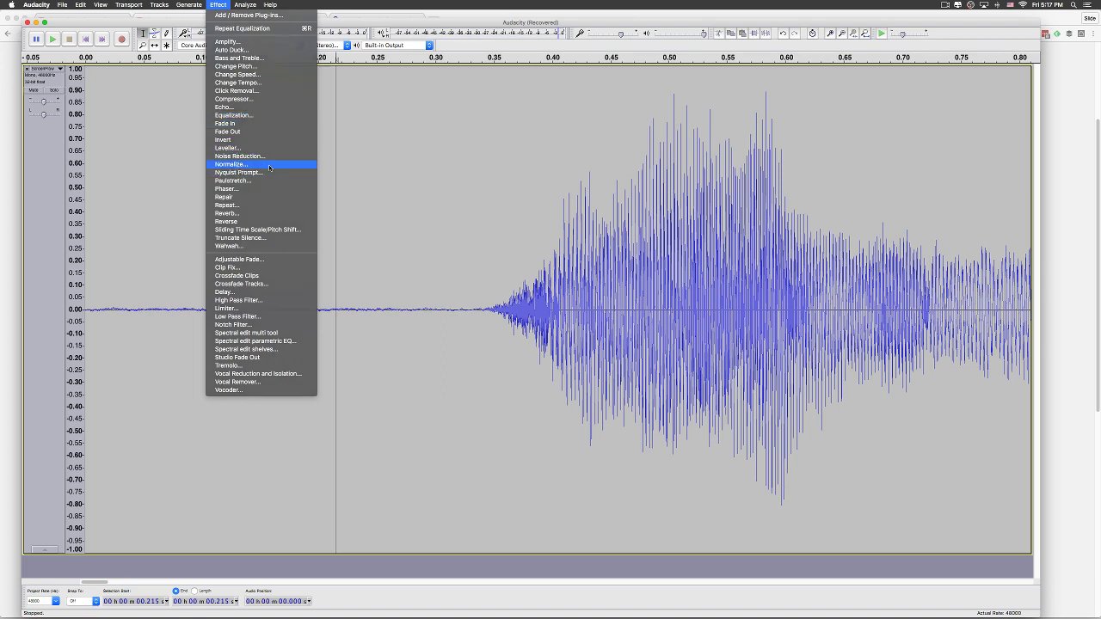
click(231, 164)
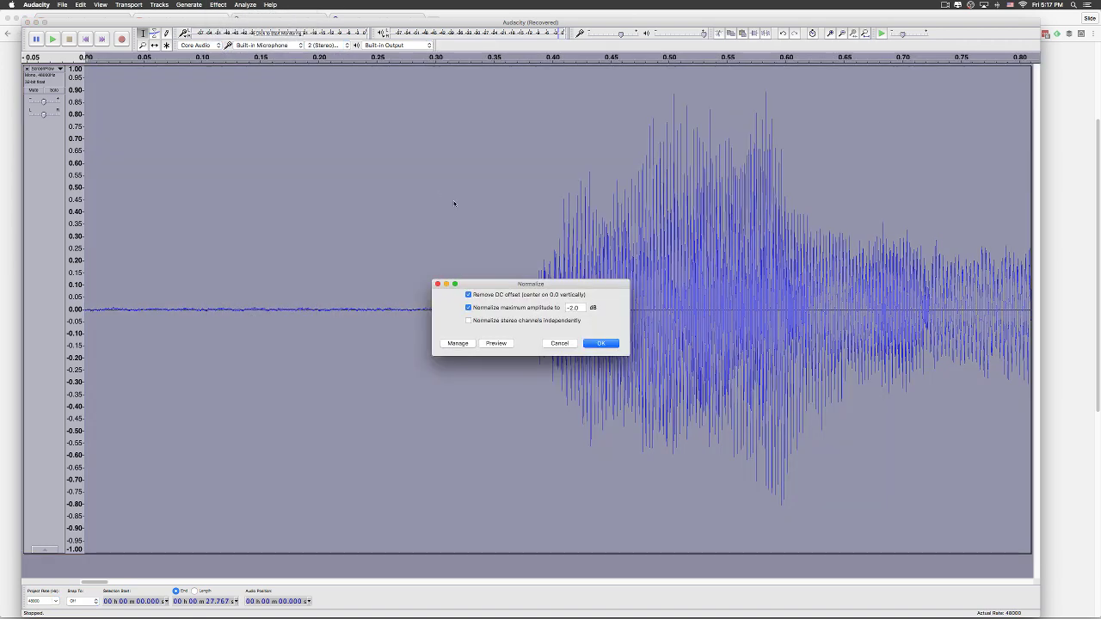
click(602, 344)
click(485, 377)
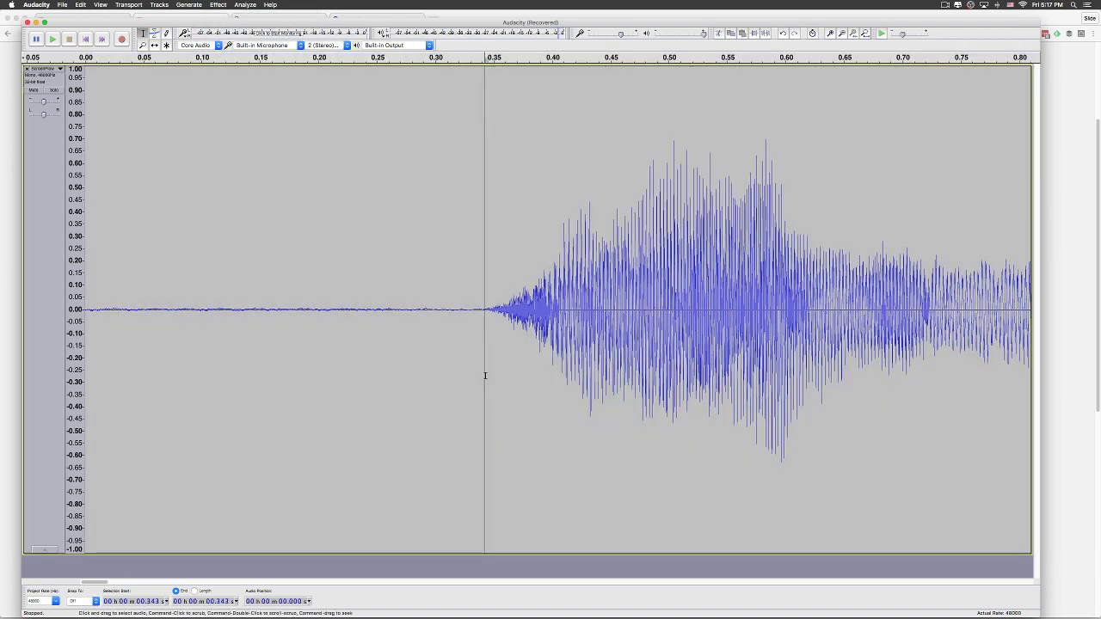
Step: Select the silent opening from 0 to 0.329 s and capture it as the noise profile for Noise Reduction
click(467, 311)
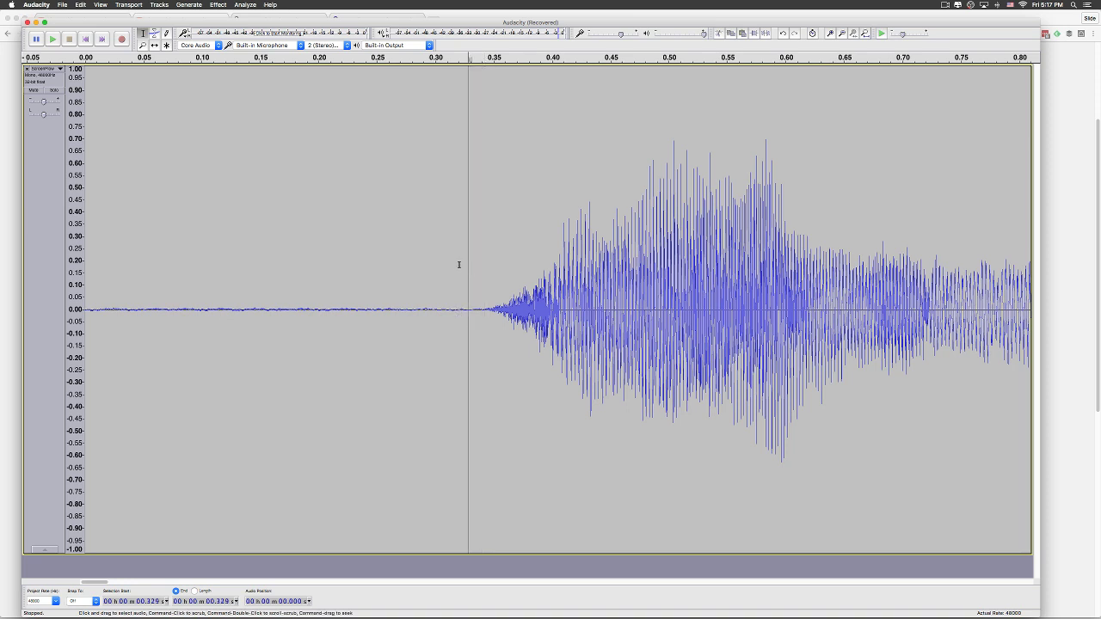
drag(467, 266, 272, 253)
drag(180, 246, 2, 249)
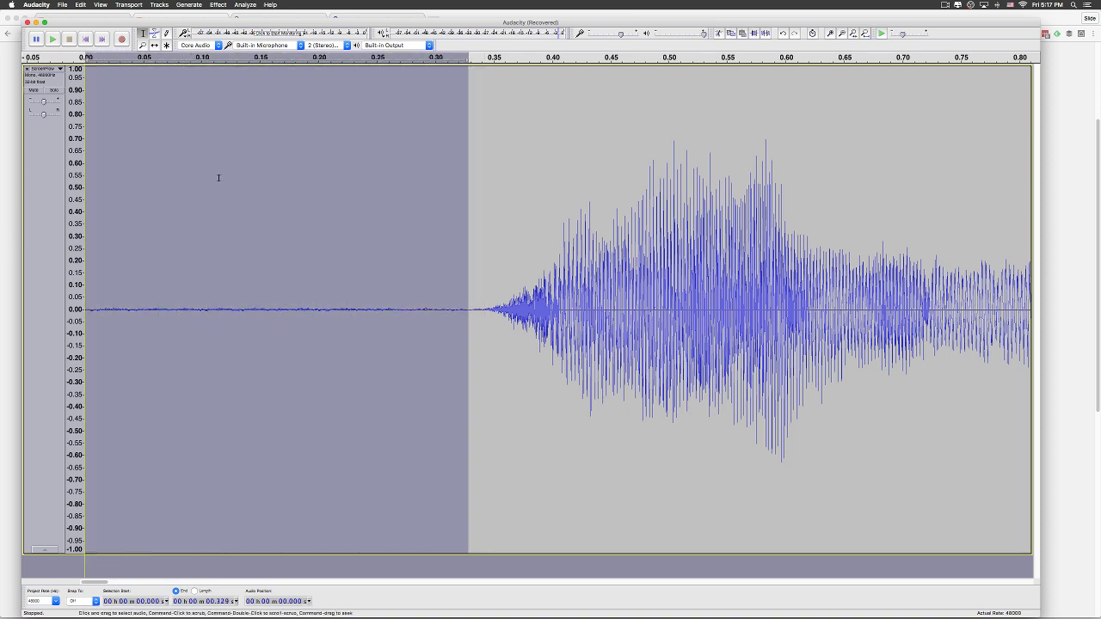
click(217, 4)
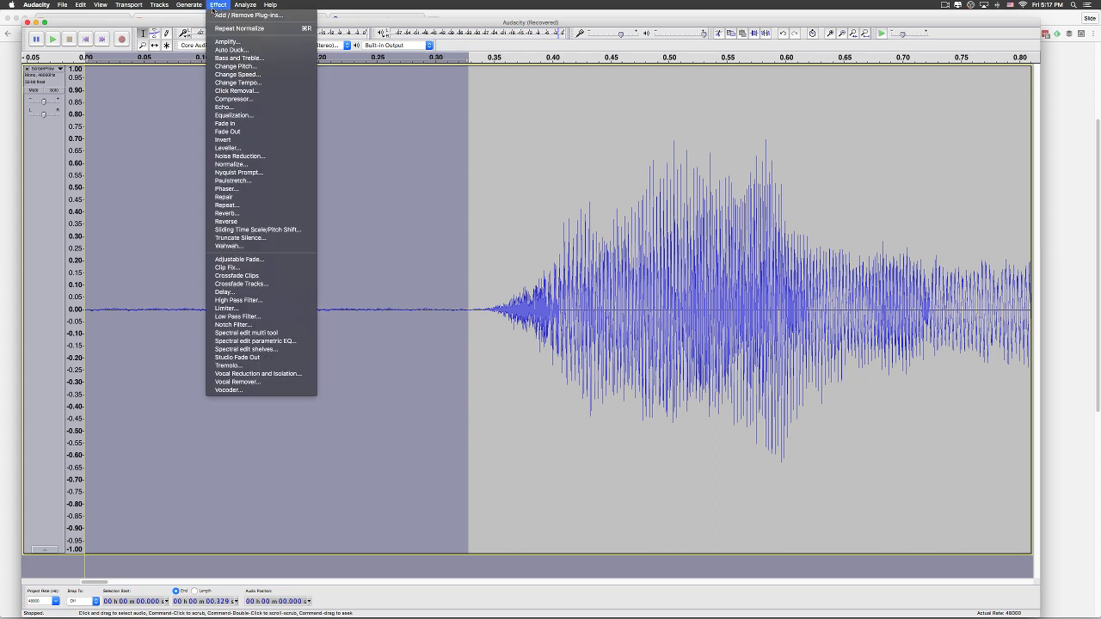
click(237, 156)
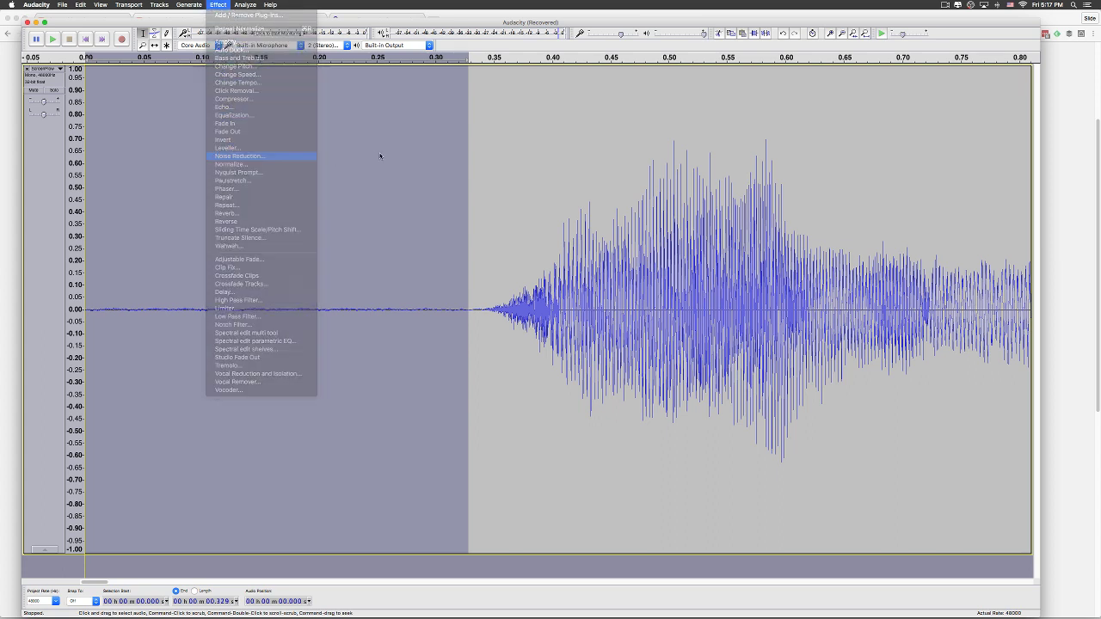
click(534, 274)
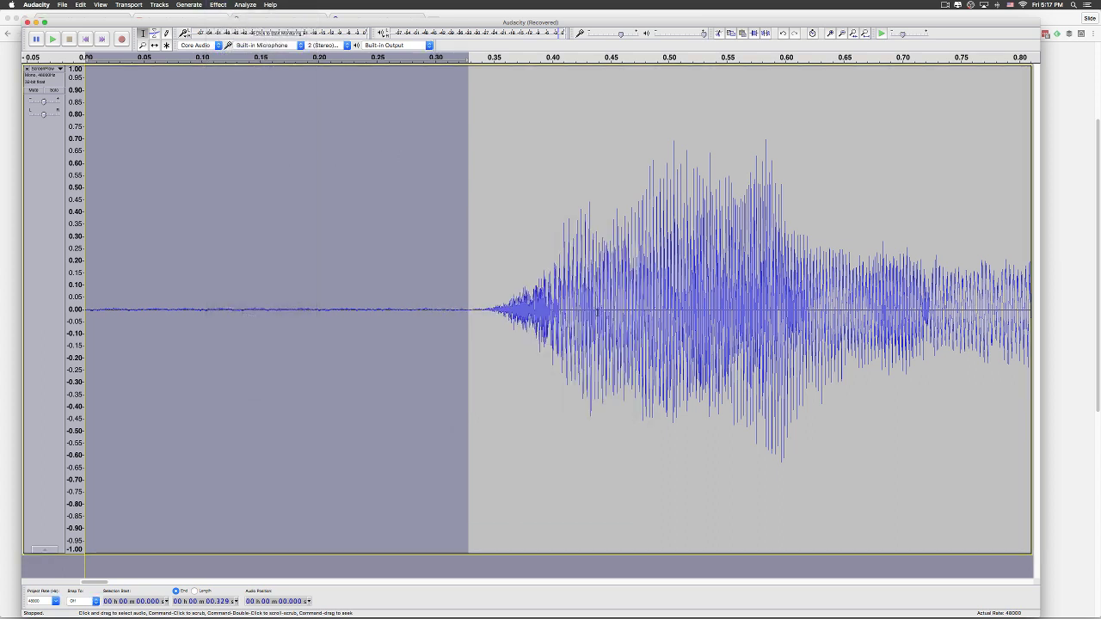
Step: Select the entire track and apply Noise Reduction at 12 dB, sensitivity 6.00 and frequency smoothing 3
click(495, 340)
key(super+a)
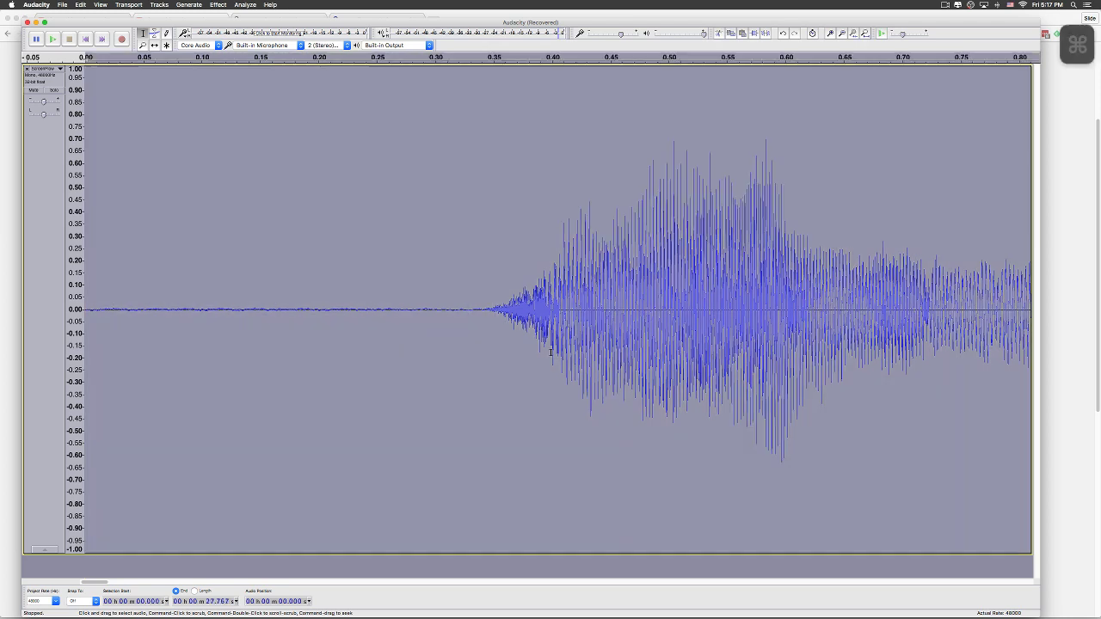
click(217, 5)
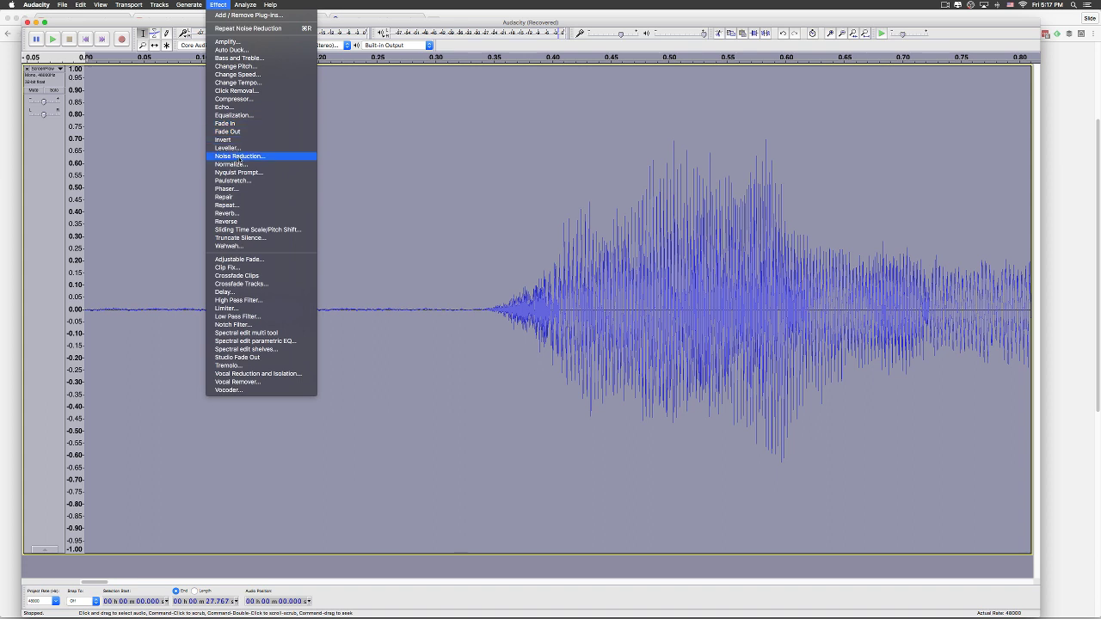
click(240, 157)
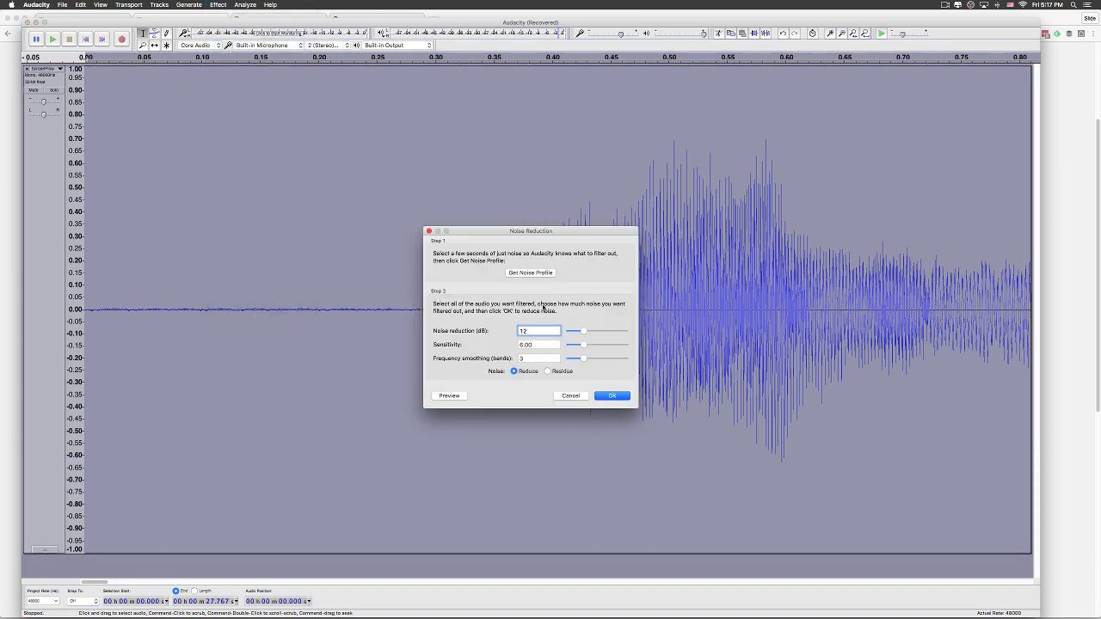
click(609, 395)
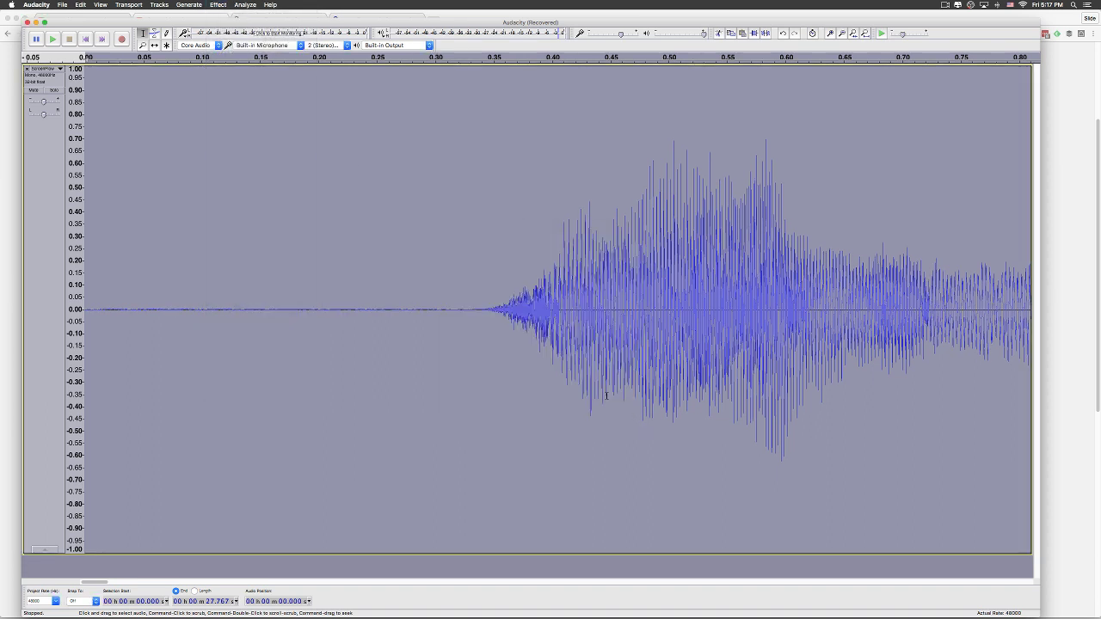
click(504, 374)
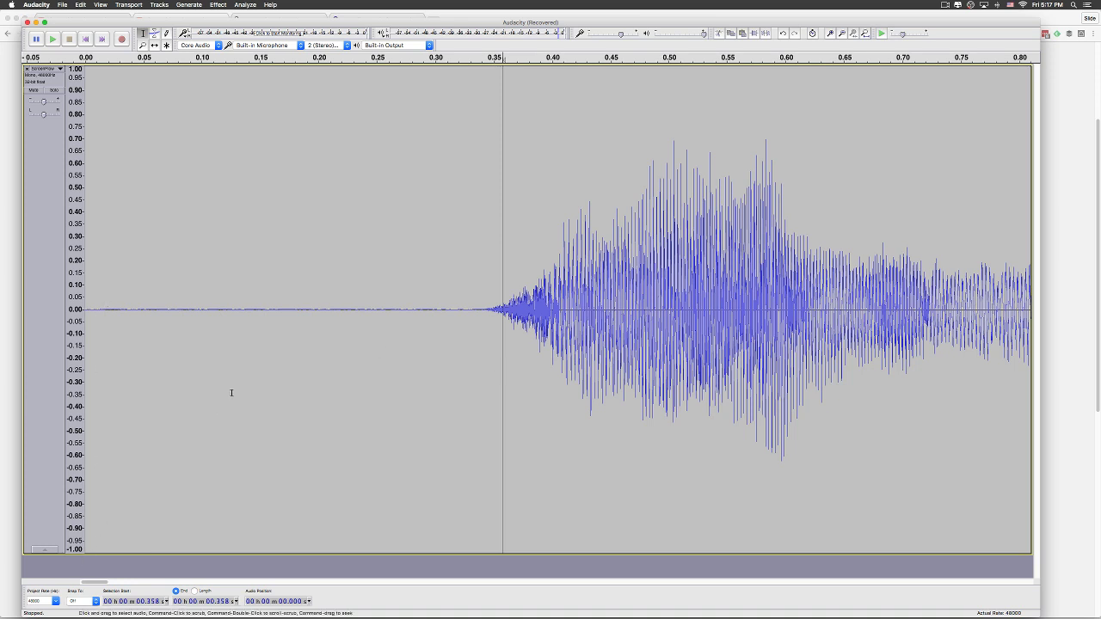
Step: Start exporting the processed audio to the Desktop and clear the suggested file name
scroll(237, 383, down, 5)
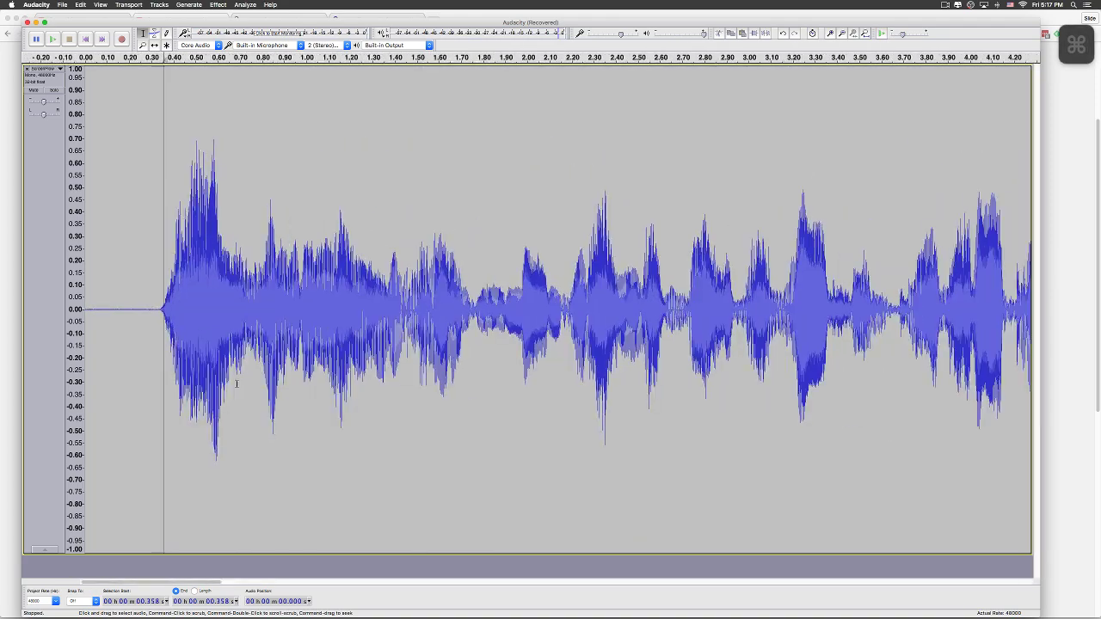
scroll(236, 384, down, 3)
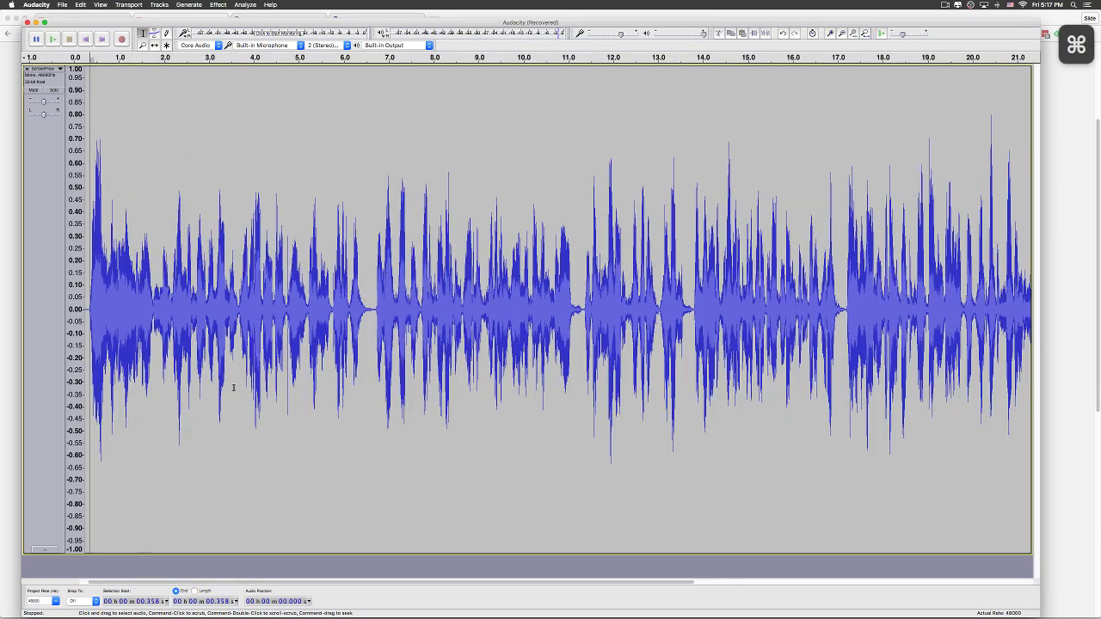
scroll(233, 388, up, 2)
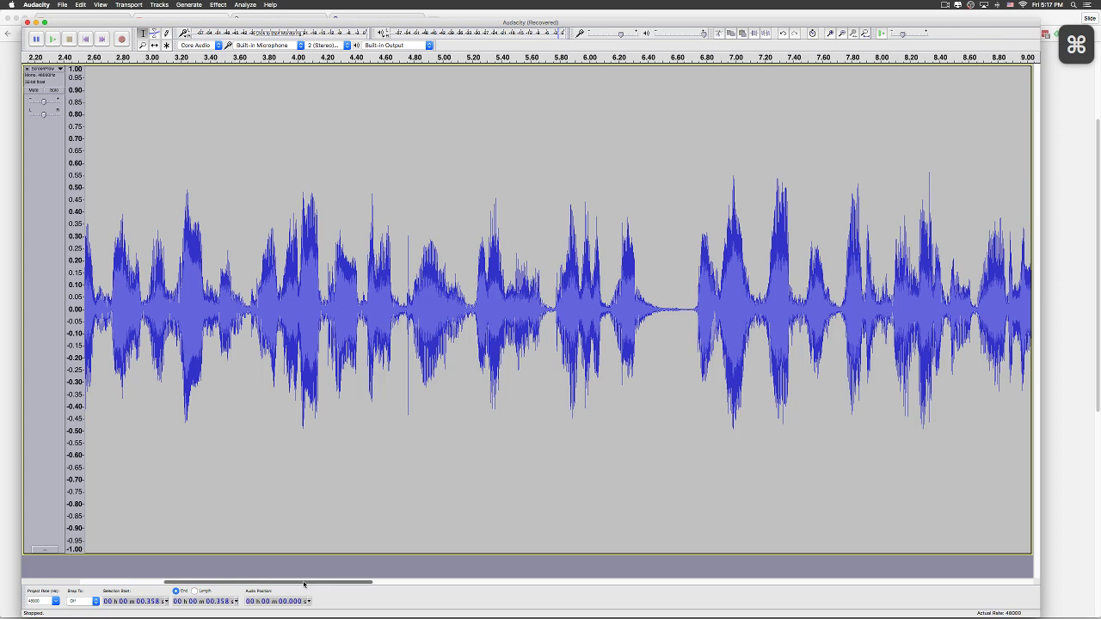
drag(262, 582, 179, 578)
click(62, 5)
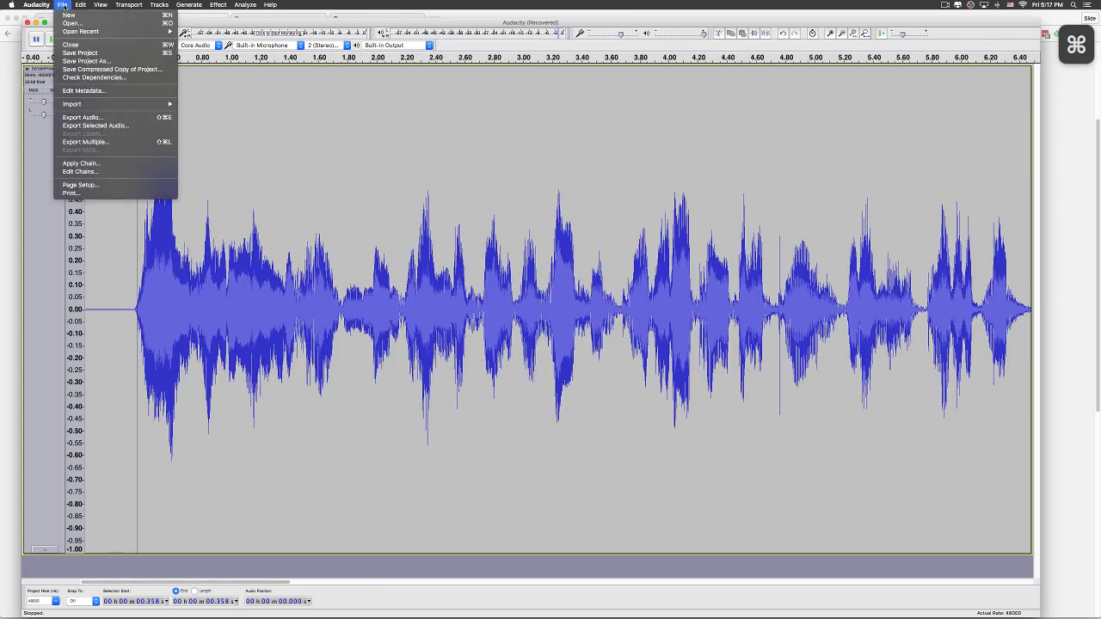
click(94, 116)
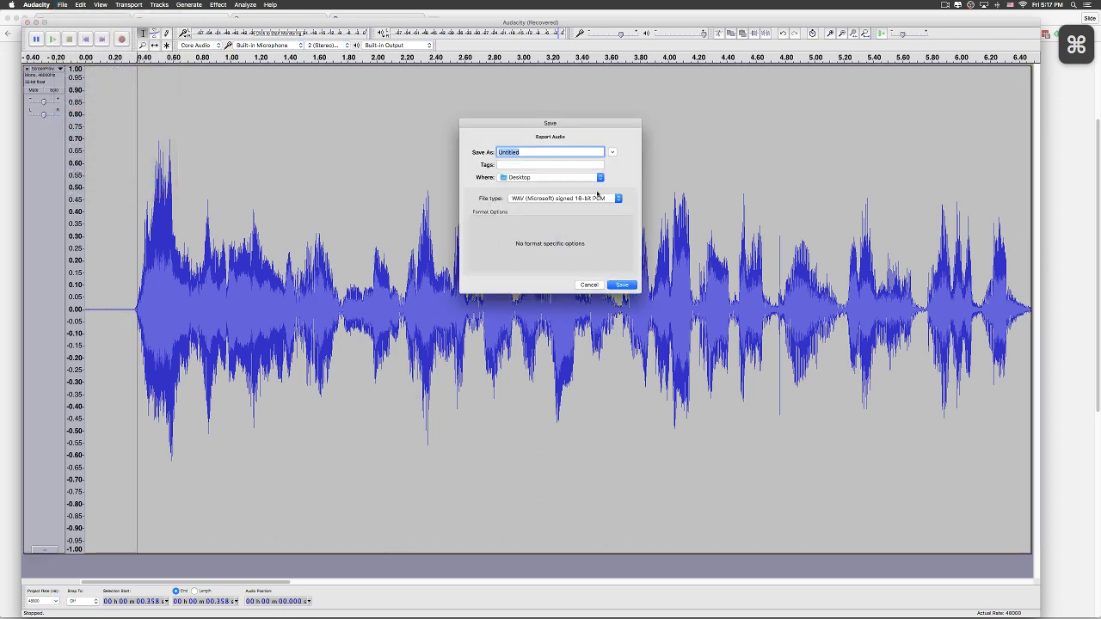
key(BackSpace)
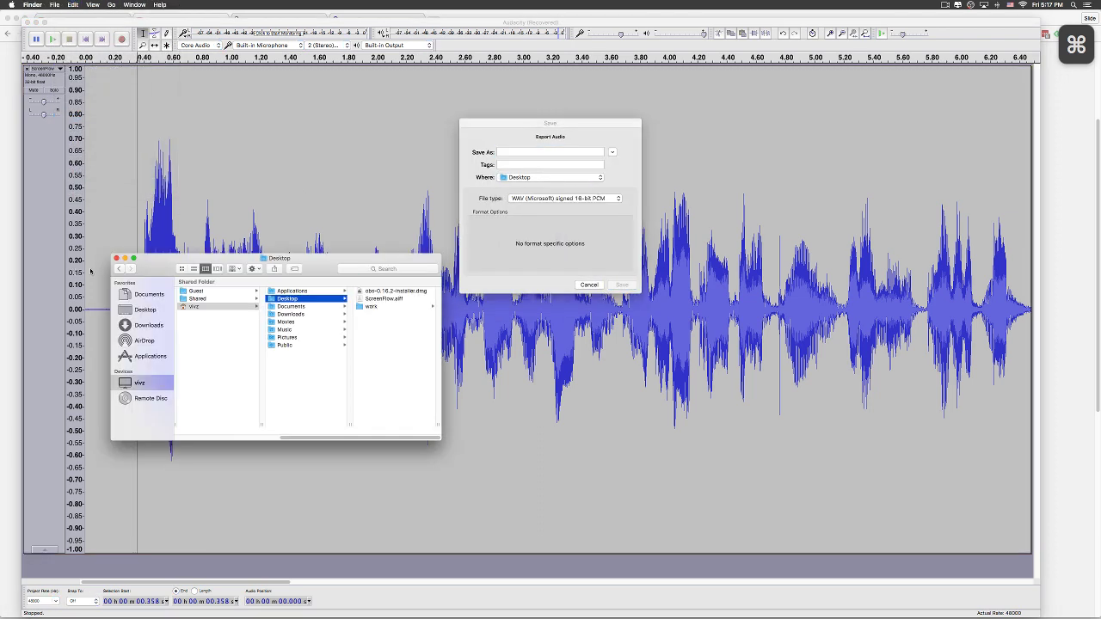
Step: Close the Finder windows beside the export dialog and return to its empty file name field
click(116, 258)
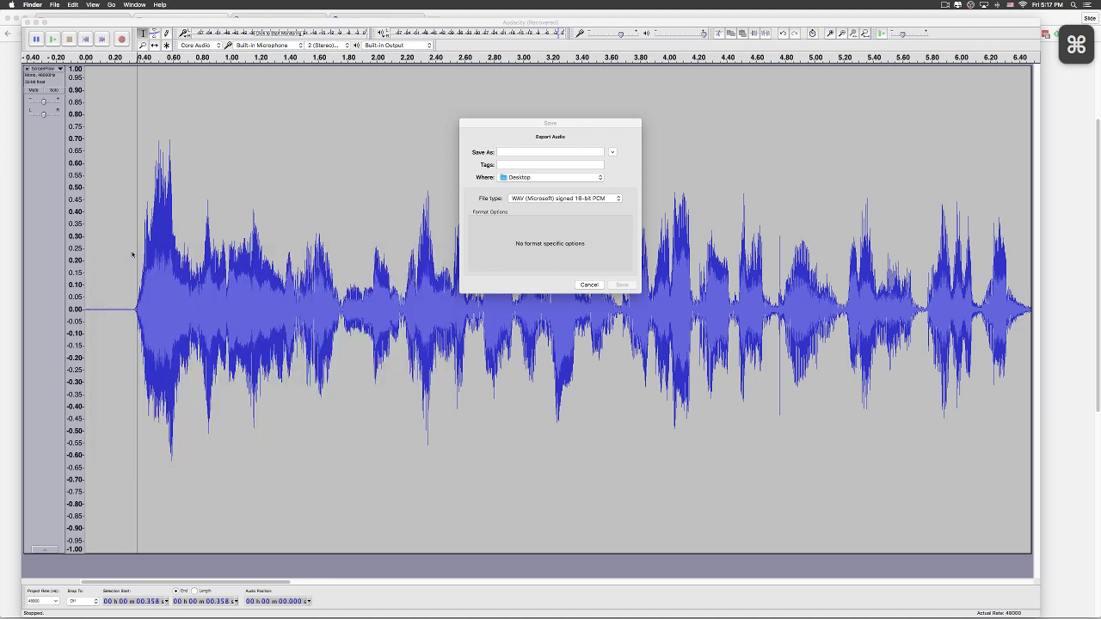
click(537, 153)
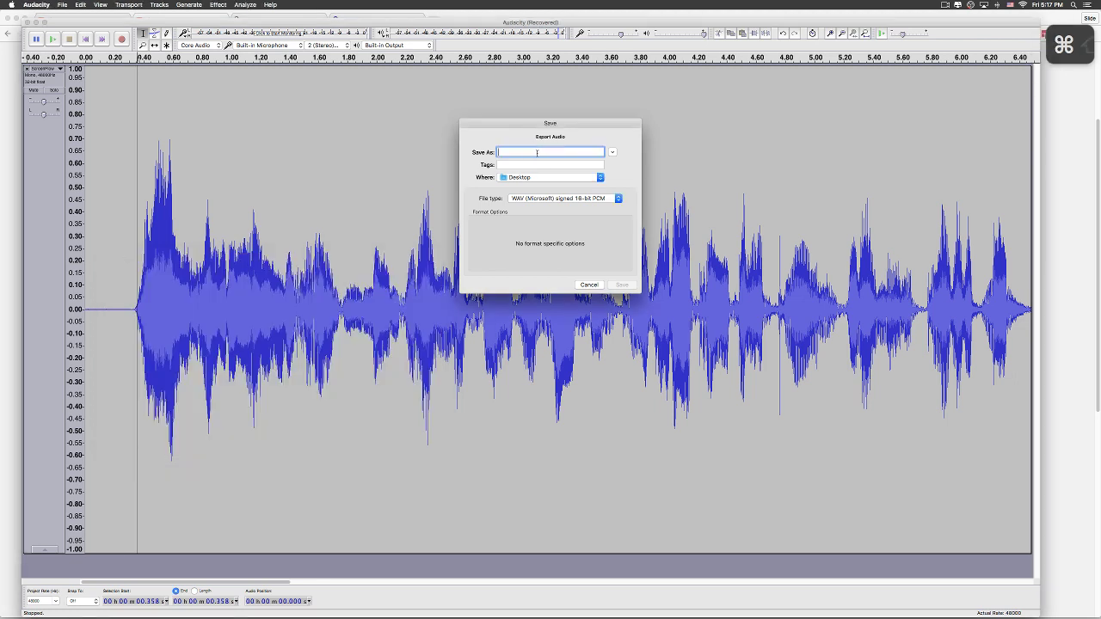
key(super+Tab)
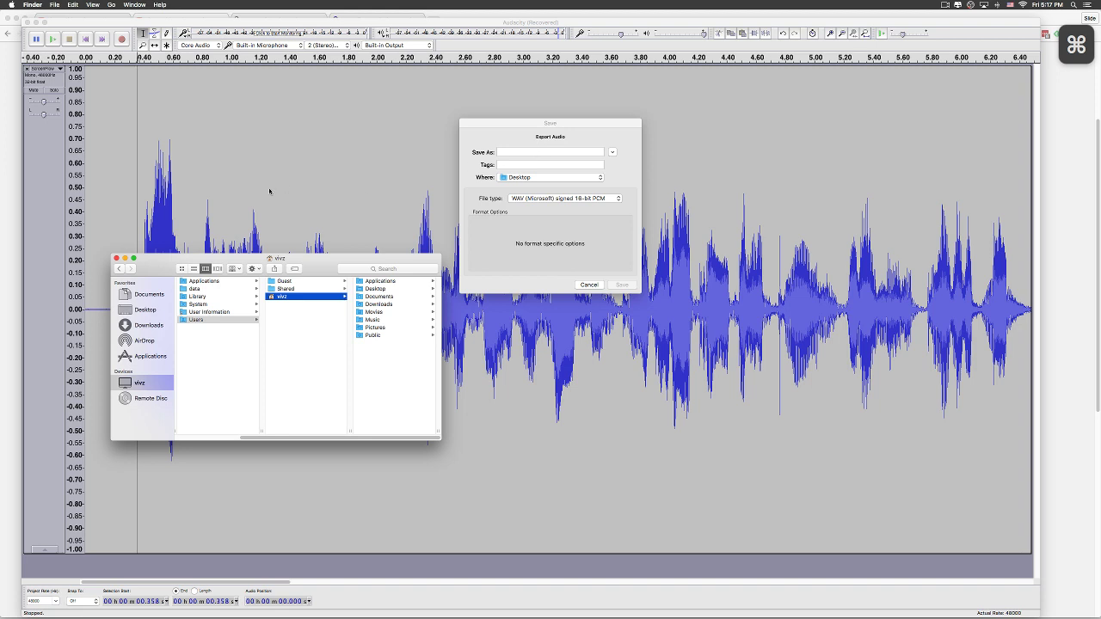
click(116, 258)
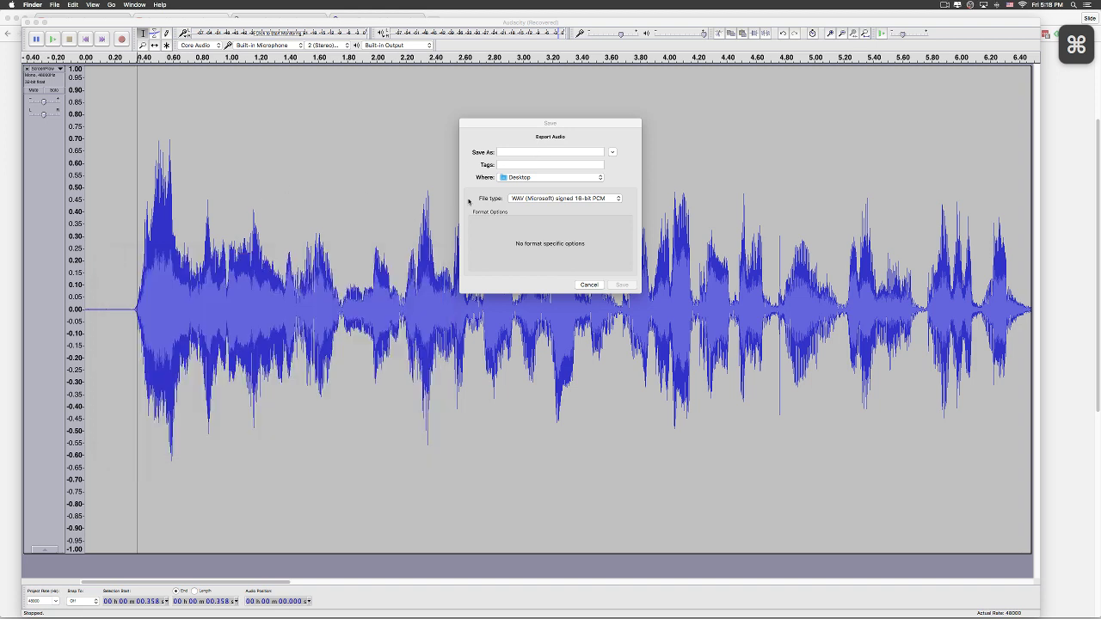
click(520, 153)
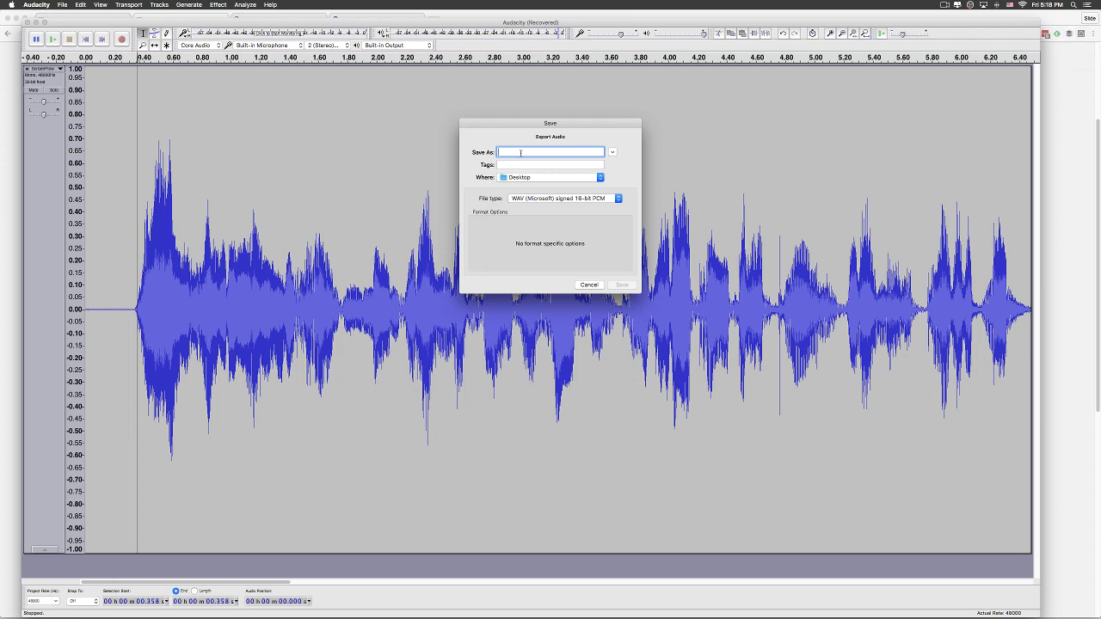
Step: Name the WAV export "processed", save it to the Desktop and accept the metadata
key(super)
text(processed)
click(617, 284)
click(592, 433)
Step: Switch to ScreenFlow and delete the original audio clip from the track above the screen recording
mouse_move(593, 602)
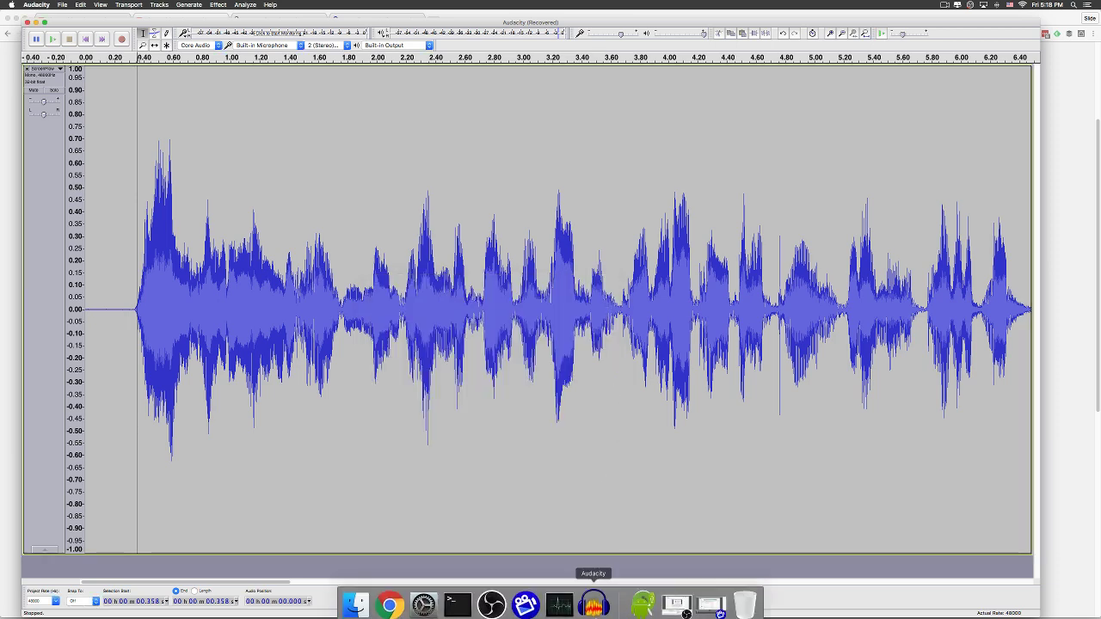
click(526, 599)
click(526, 549)
key(Delete)
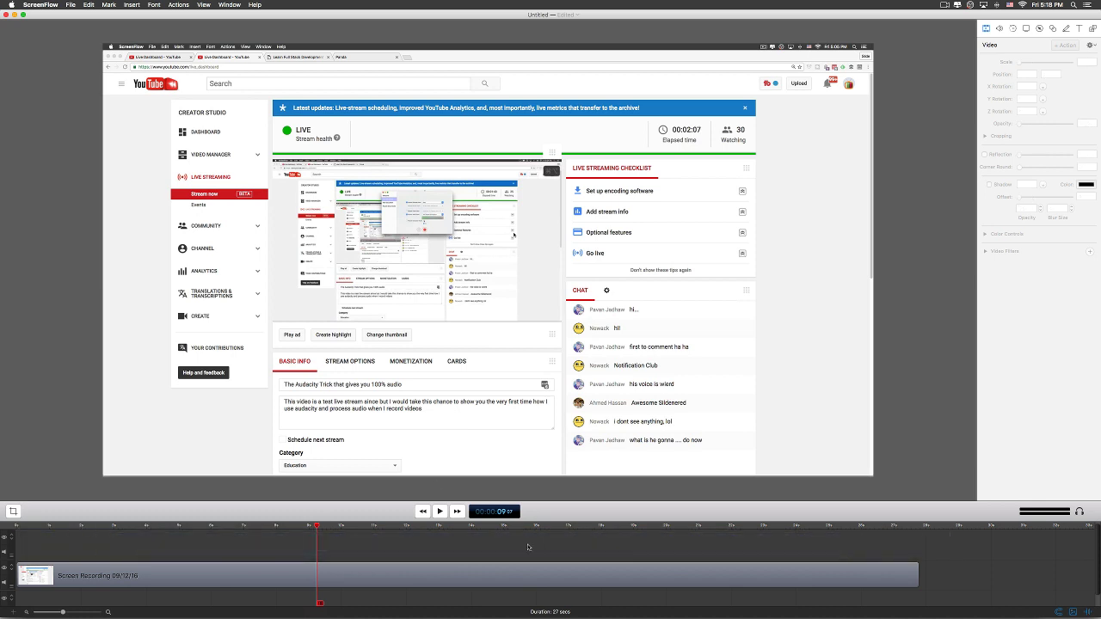
Step: Import processed.wav from the Desktop into the media library and place it above the screen recording, starting at 0 s
click(1093, 29)
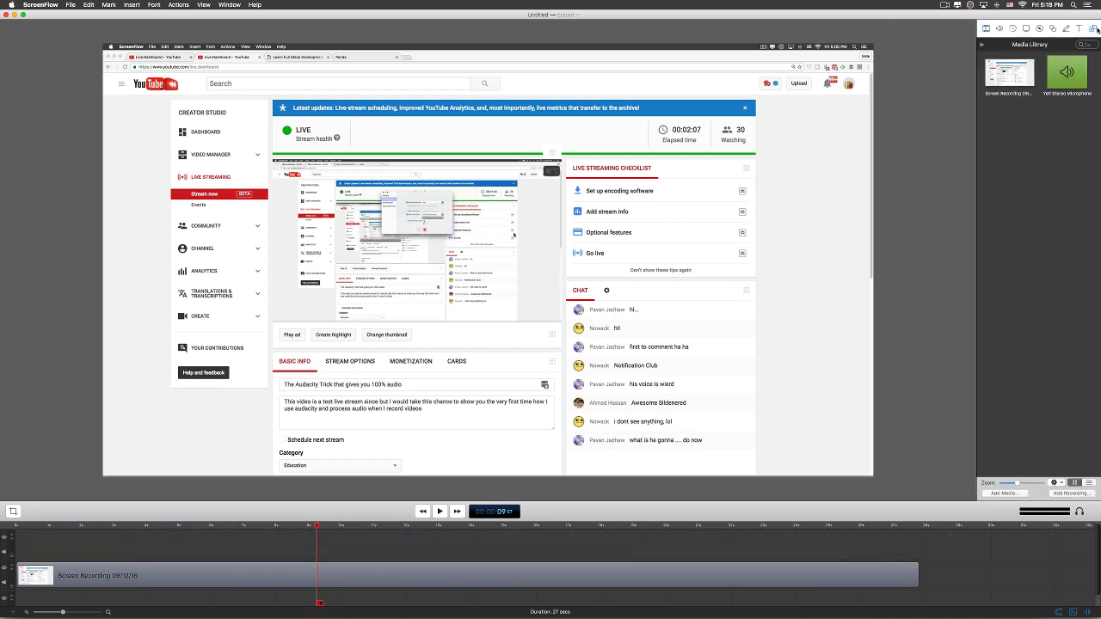
click(1008, 494)
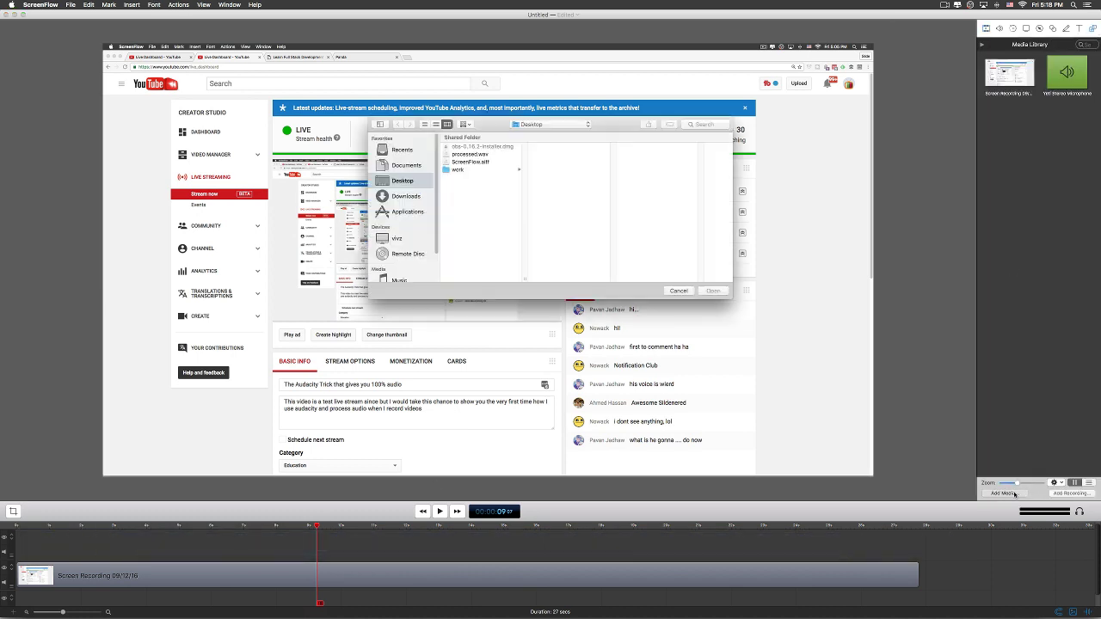
click(478, 154)
click(705, 291)
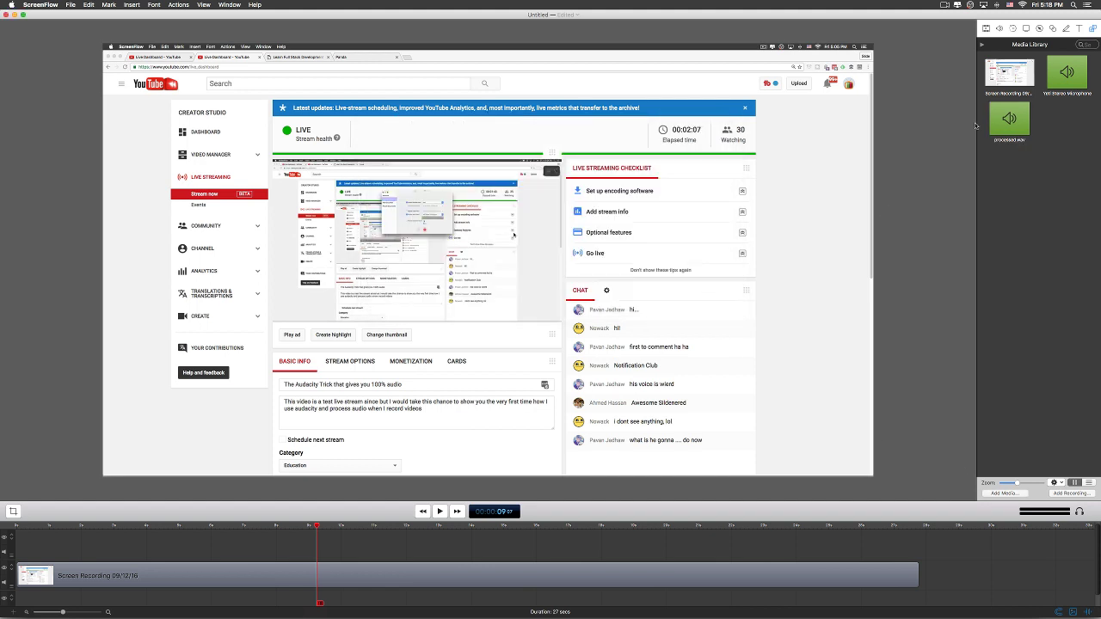
drag(1002, 118, 107, 525)
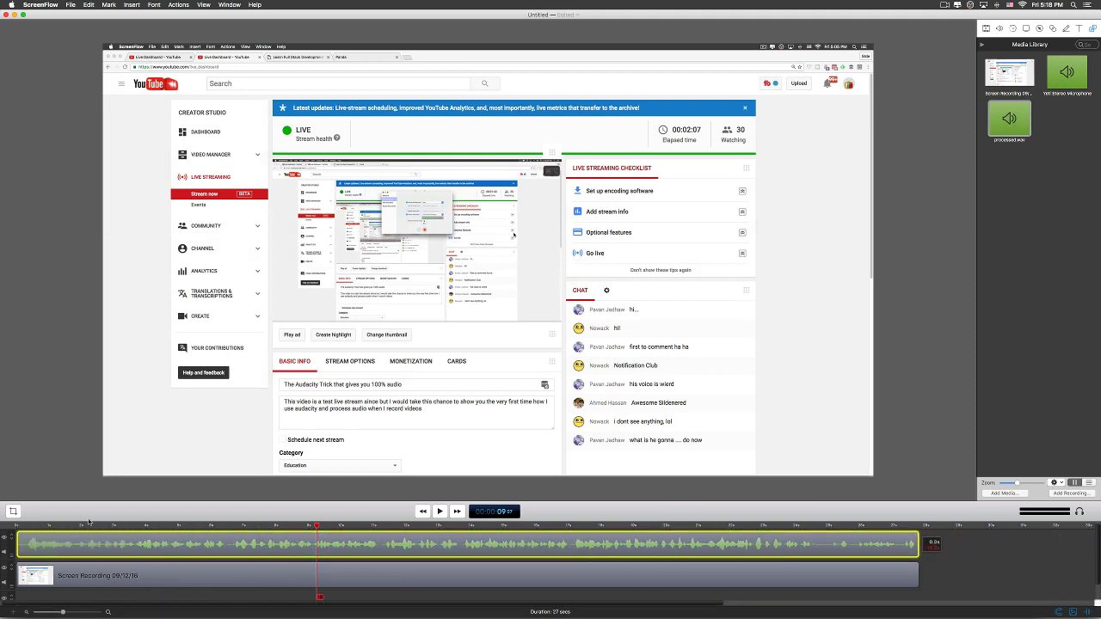
Step: Play the timeline from its beginning to hear the processed audio, stop playback and deselect the clip
click(422, 510)
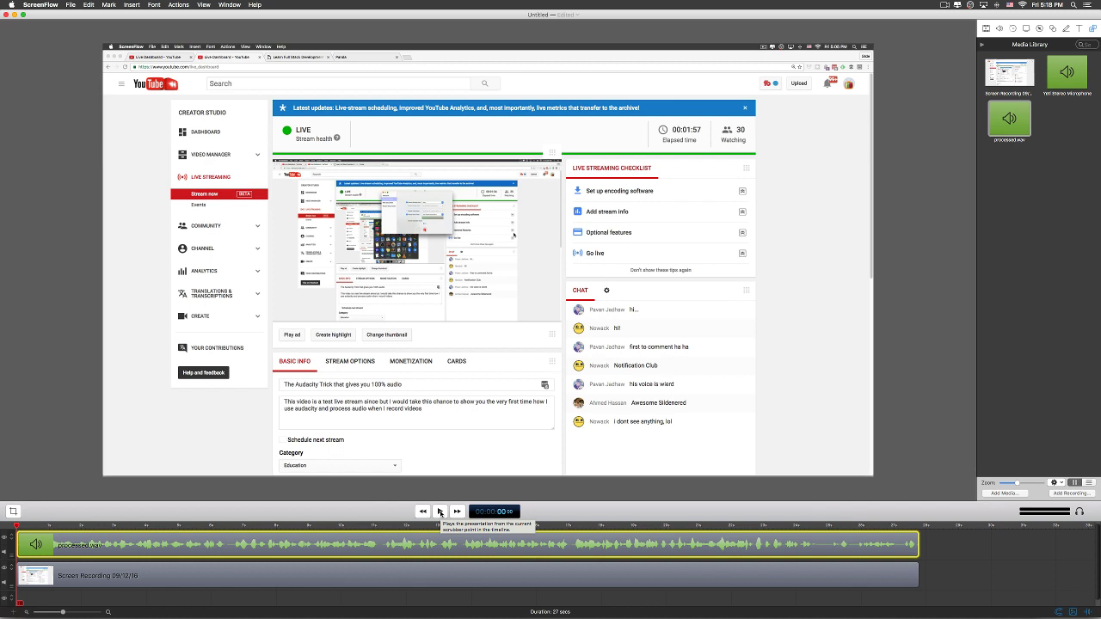
click(439, 510)
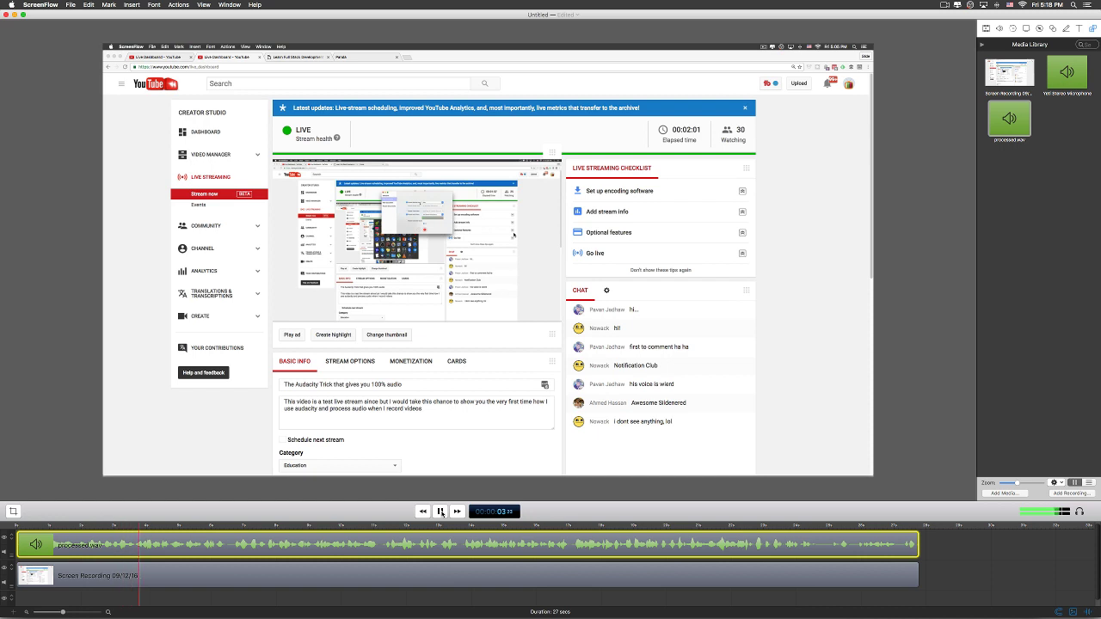
click(439, 511)
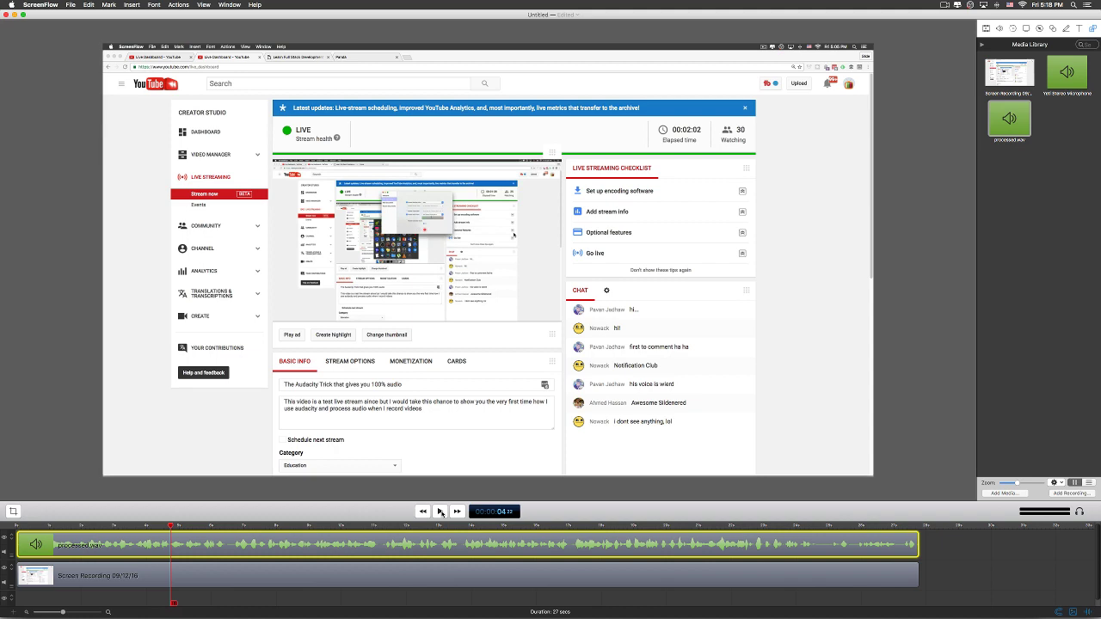
click(922, 566)
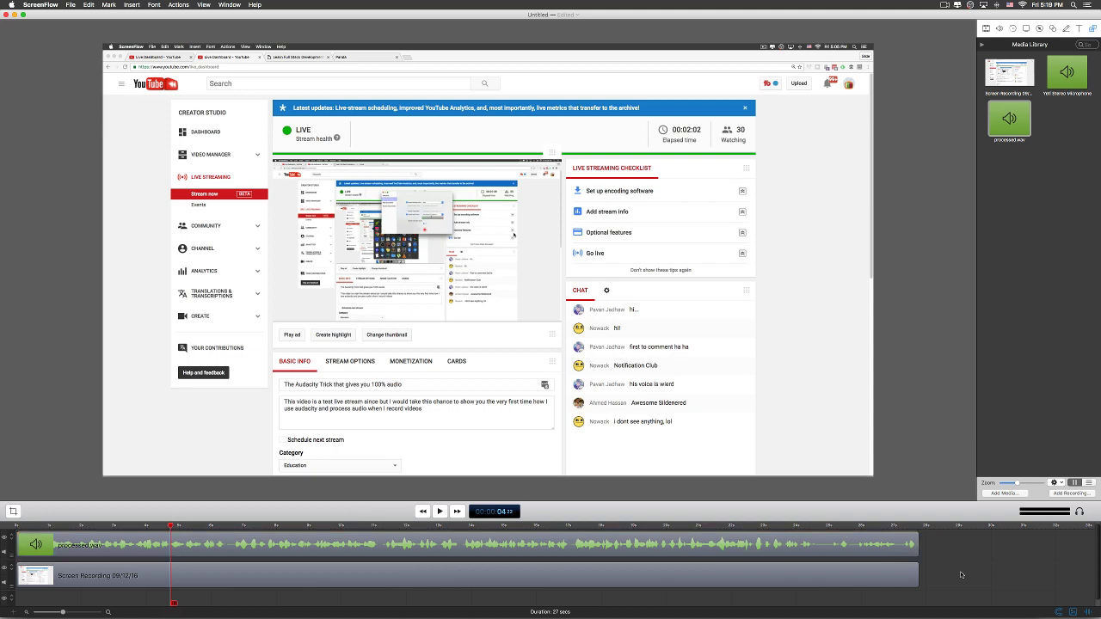
Step: Minimise ScreenFlow, switch to the YouTube Live Dashboard in Chrome and read the viewers' chat messages
click(17, 14)
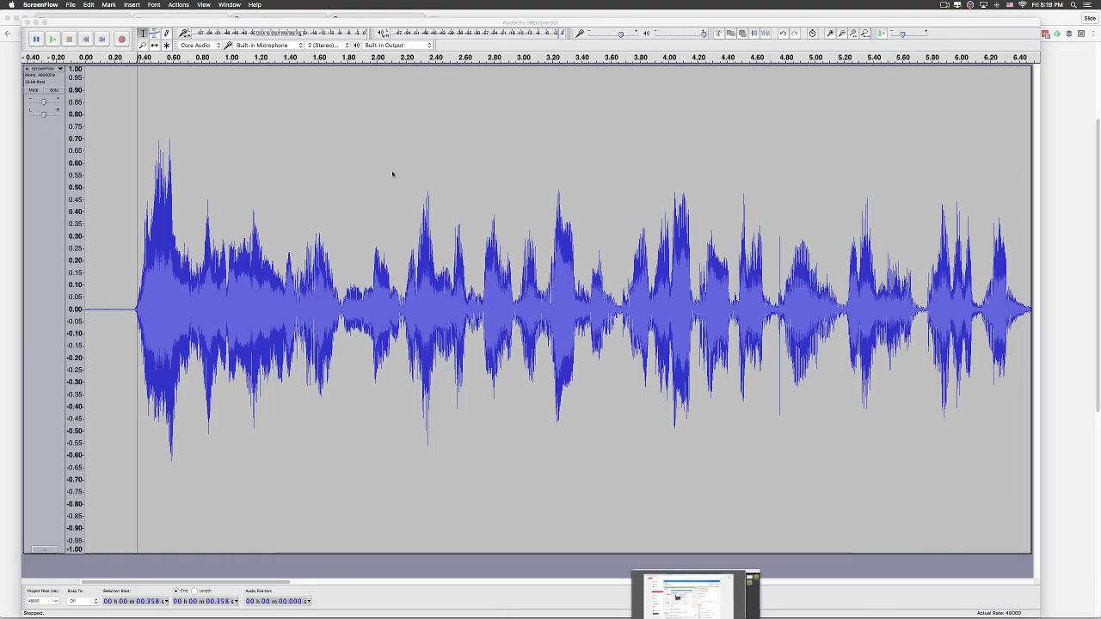
click(418, 599)
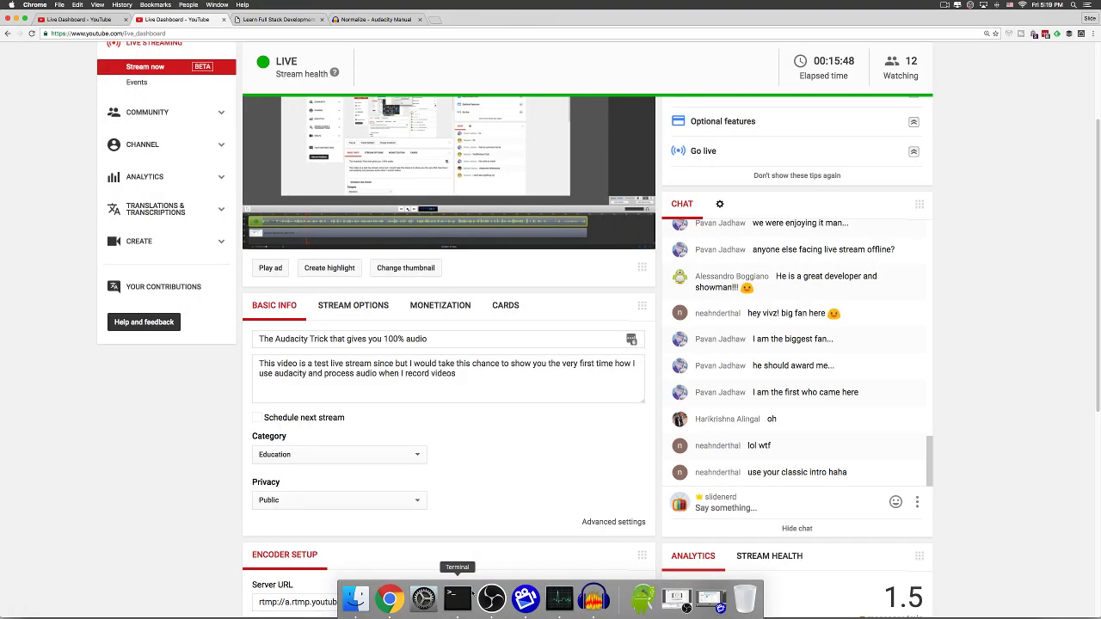
scroll(851, 396, down, 2)
scroll(853, 366, up, 3)
scroll(853, 365, down, 2)
scroll(516, 344, up, 1)
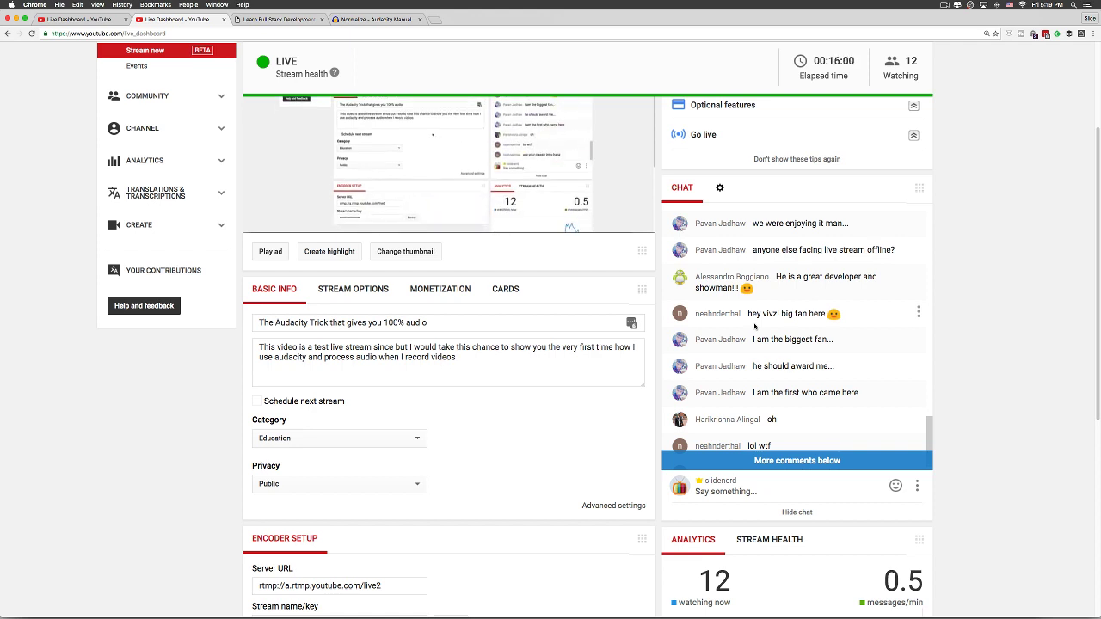
scroll(754, 326, down, 2)
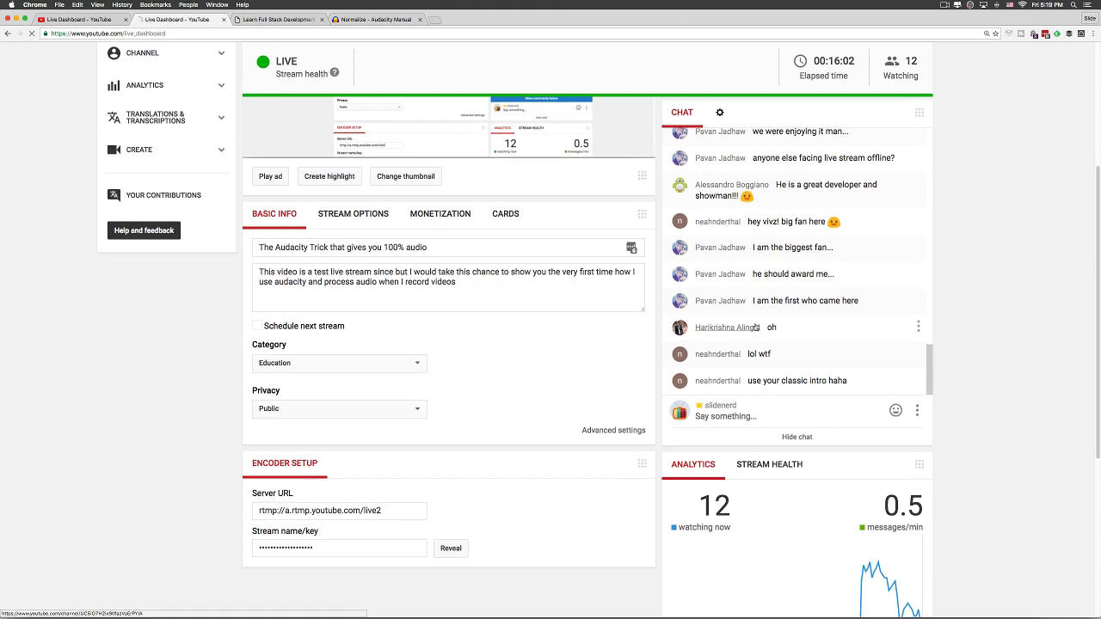
mouse_move(754, 327)
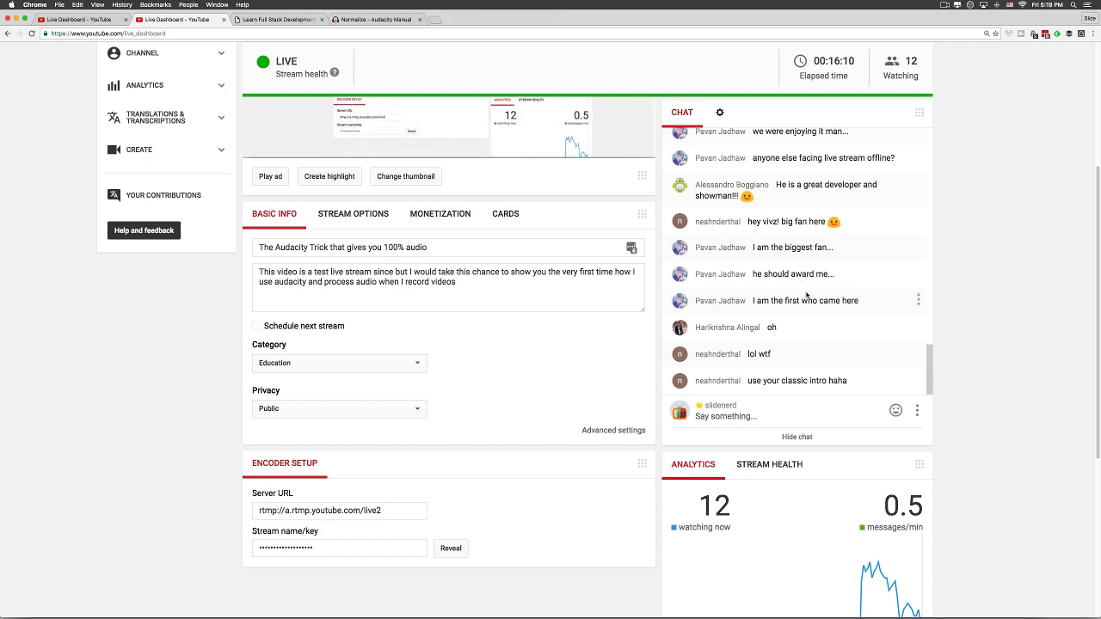
scroll(812, 295, down, 2)
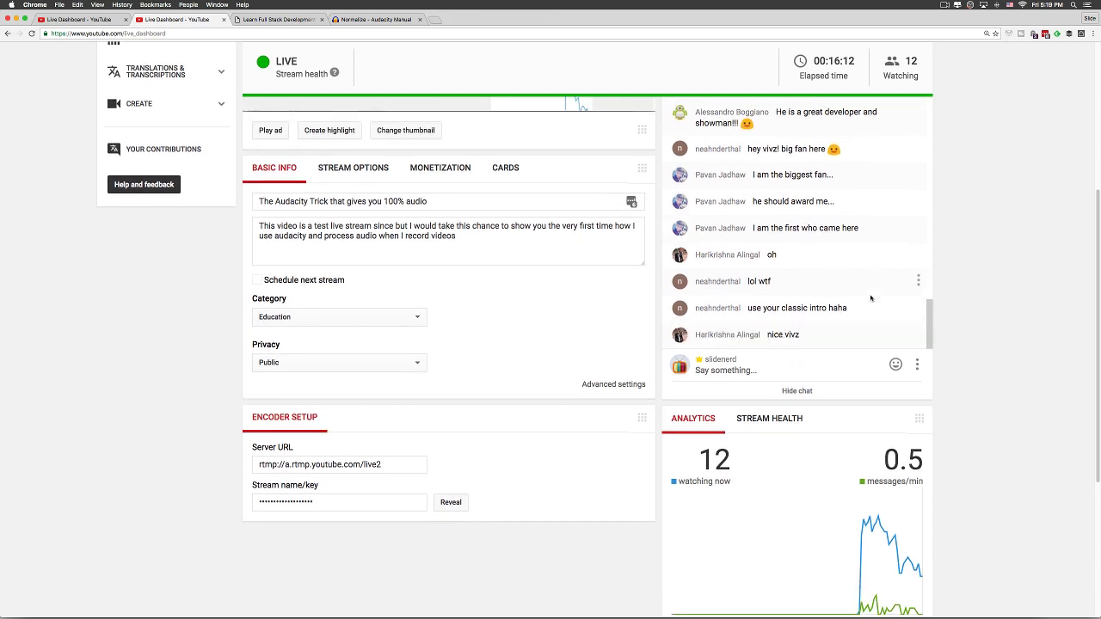
scroll(992, 312, up, 1)
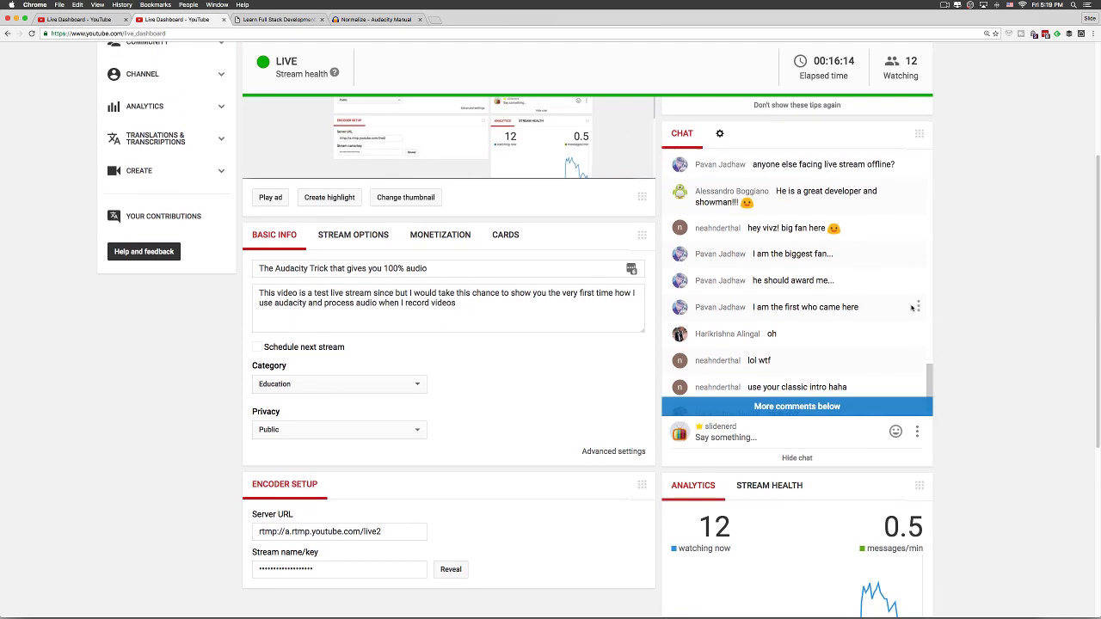
scroll(912, 307, down, 2)
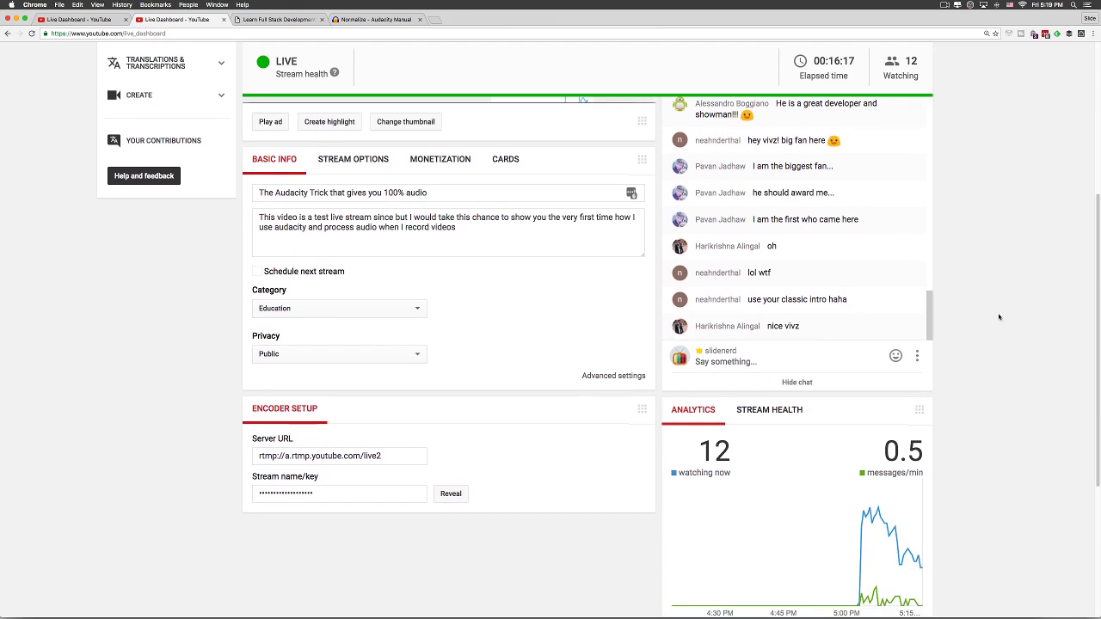
scroll(999, 317, up, 4)
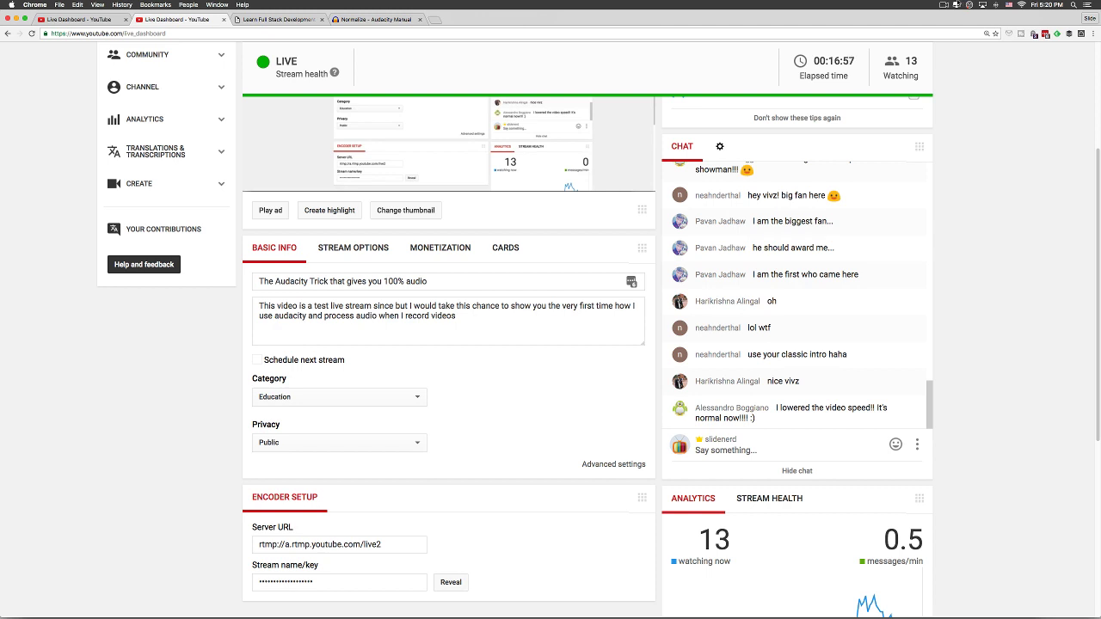
Step: Open coursetro.com in a new browser tab and look over the courses offered on its home page
click(436, 20)
text(coursetro.com)
key(Return)
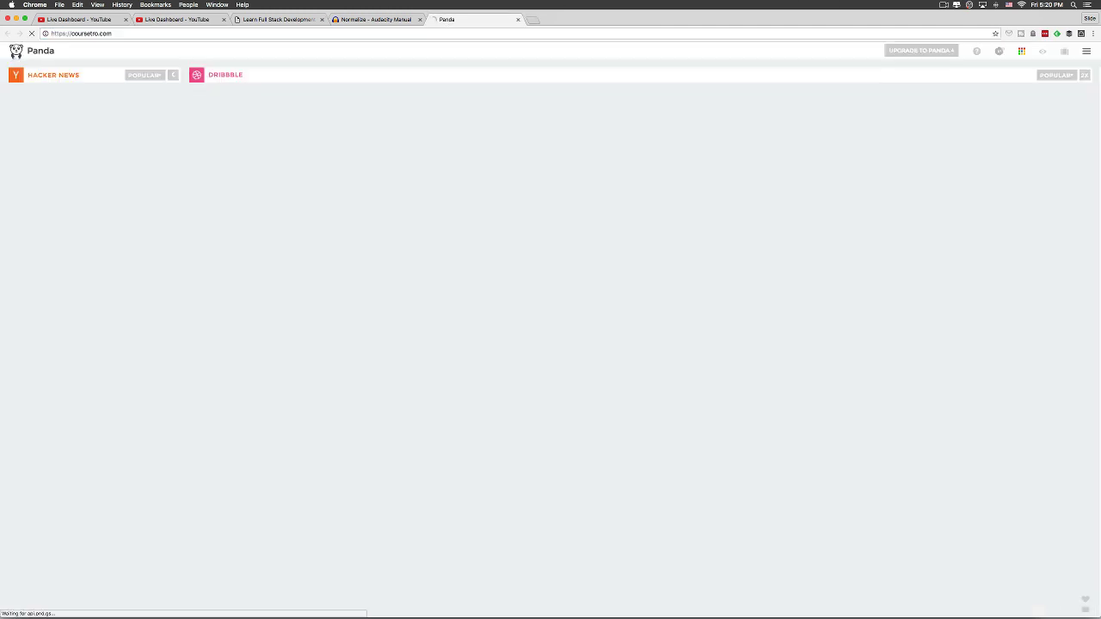
scroll(764, 366, down, 3)
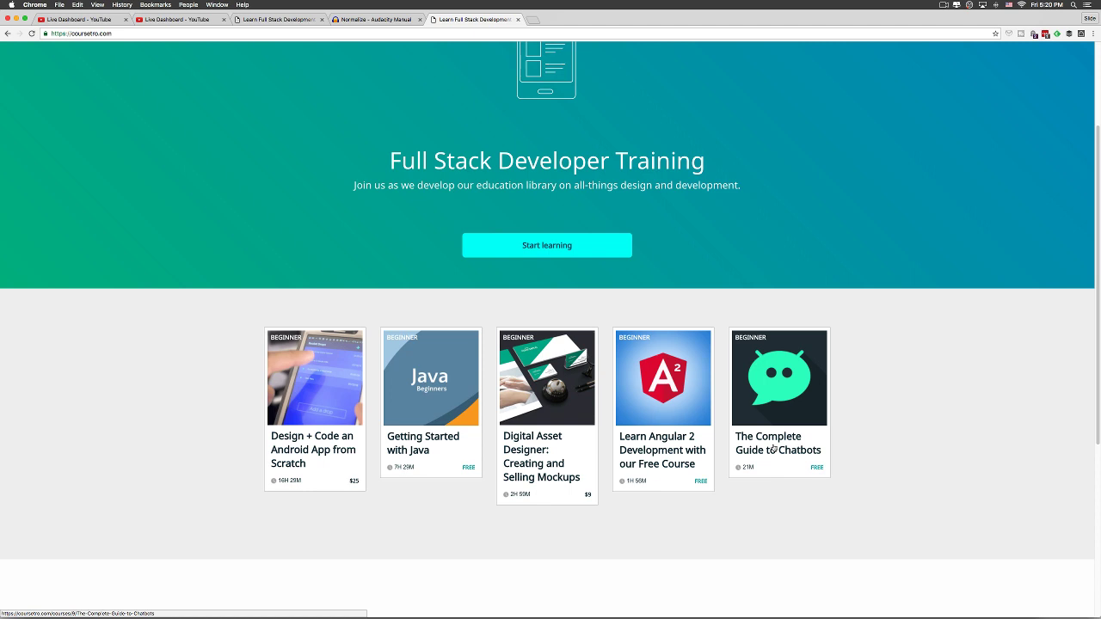
Step: Open the course "Learn Angular 2 Development with our Free Course" and look through its lesson list
click(656, 453)
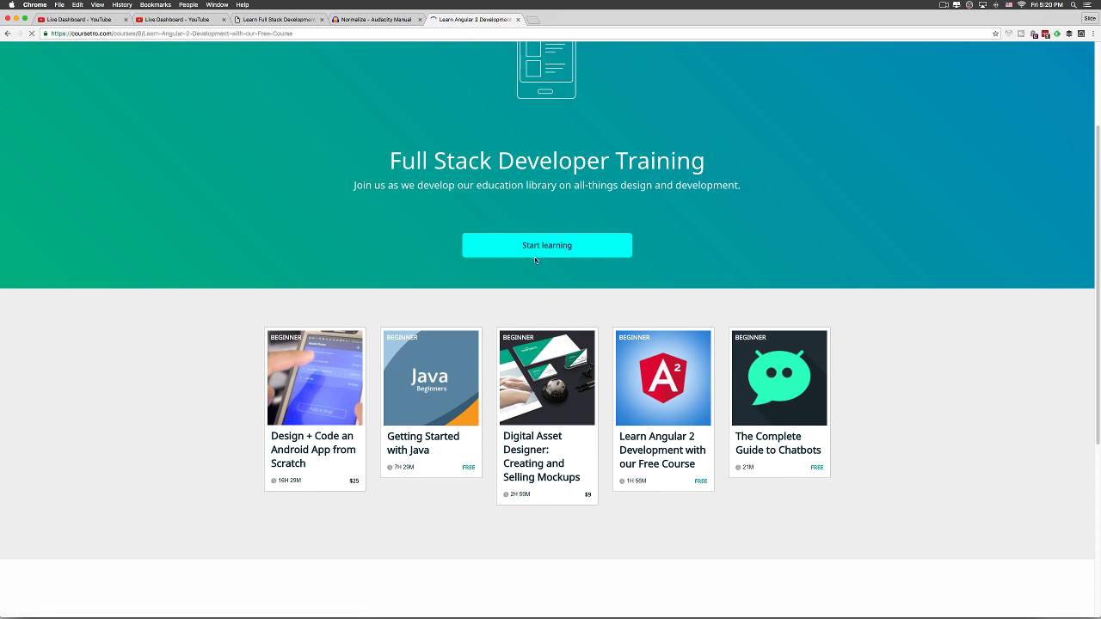
scroll(504, 247, down, 5)
scroll(503, 247, down, 10)
scroll(502, 247, up, 5)
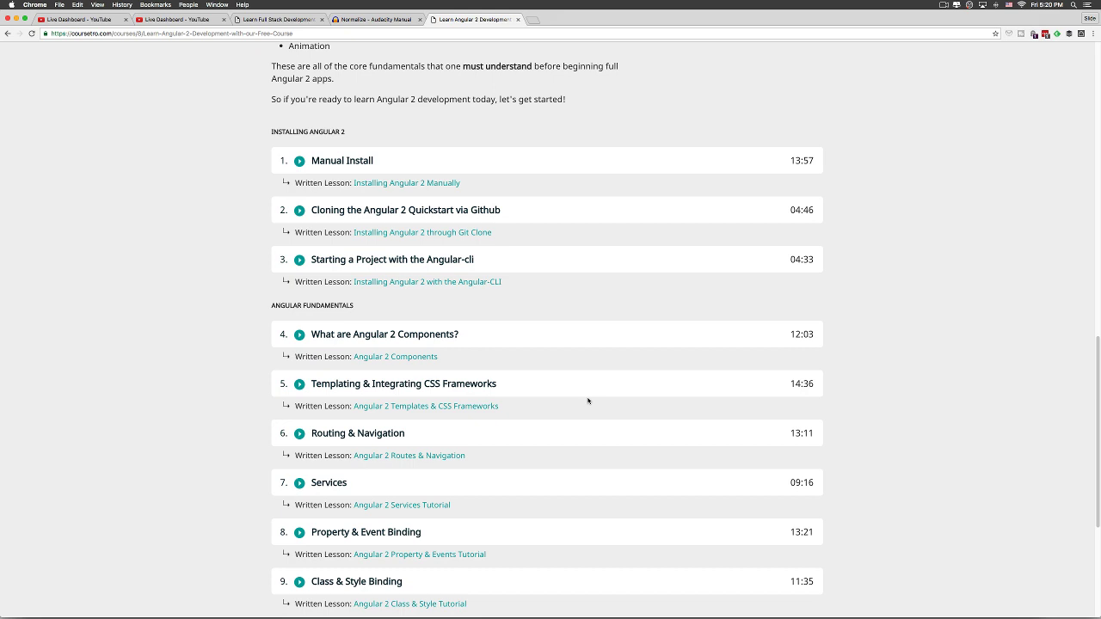
Step: Switch to OBS by restoring its minimised window
mouse_move(525, 602)
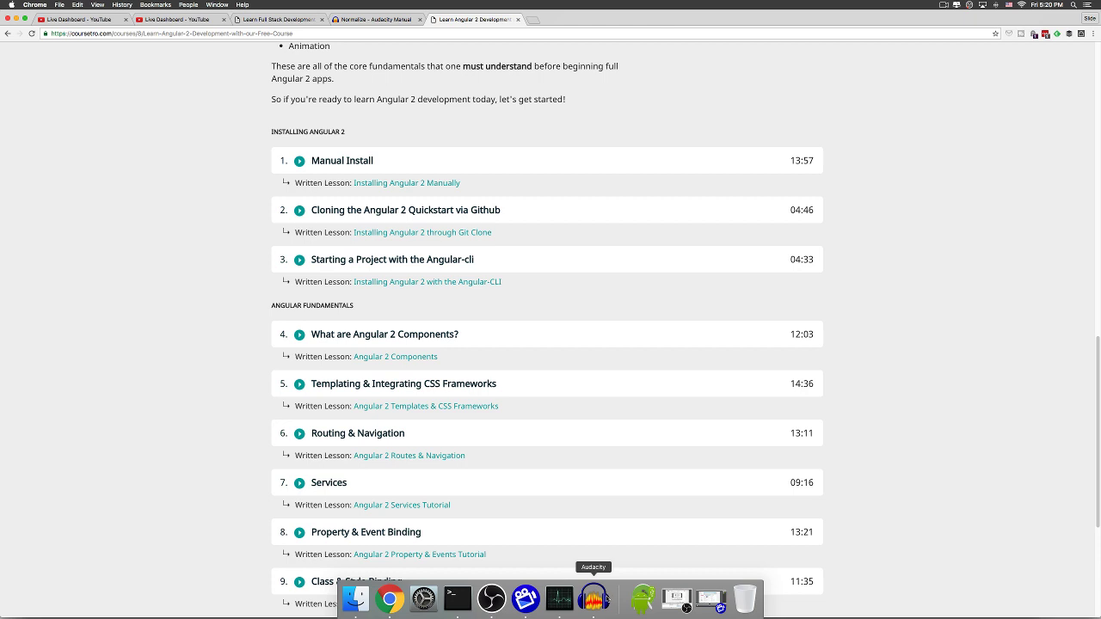
click(676, 600)
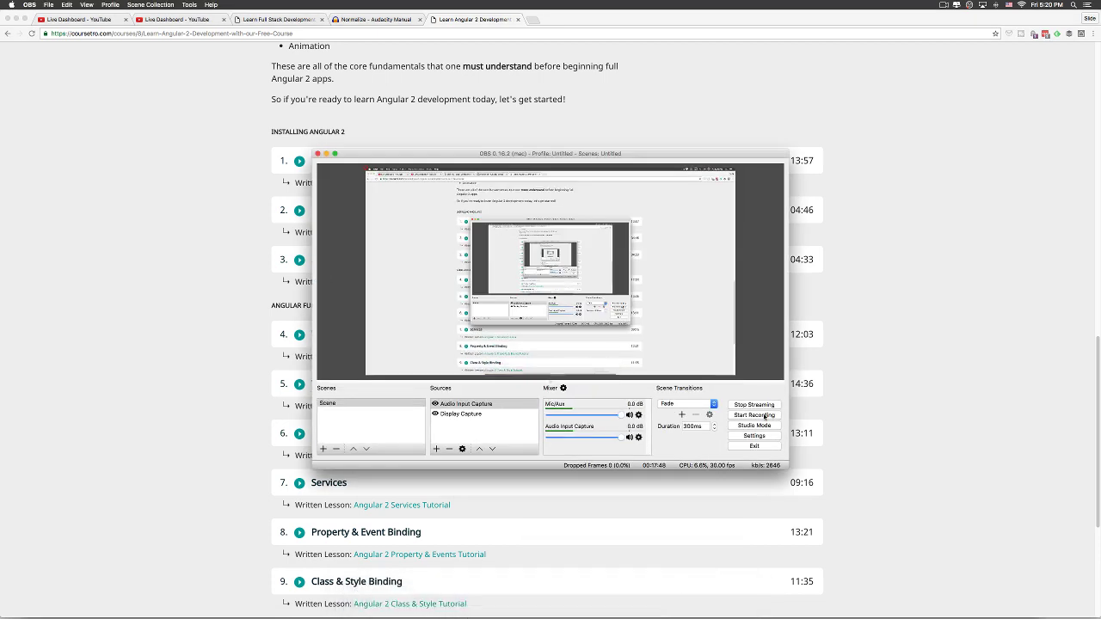